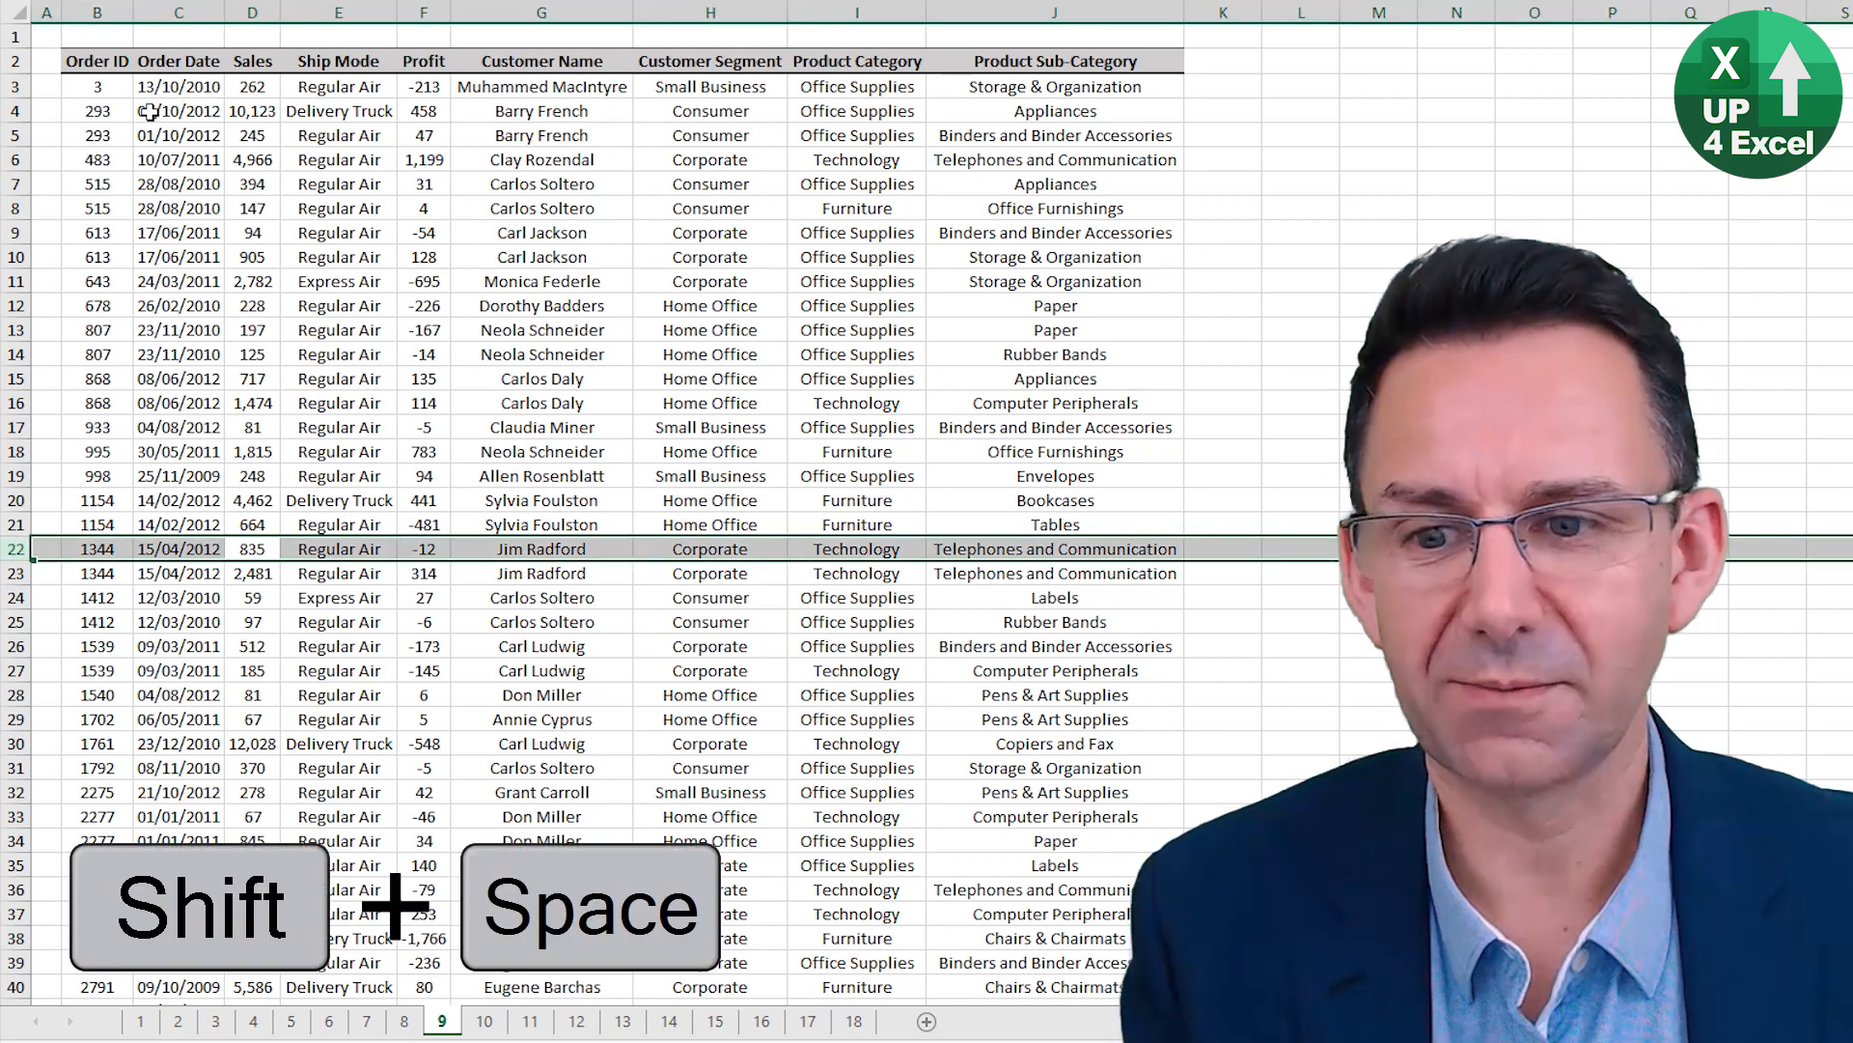
Select the entire Customer Segment column, starting from its cell in row 22.
{"action": "key", "text": "Right"}
{"action": "key", "text": "Right"}
{"action": "key", "text": "Right"}
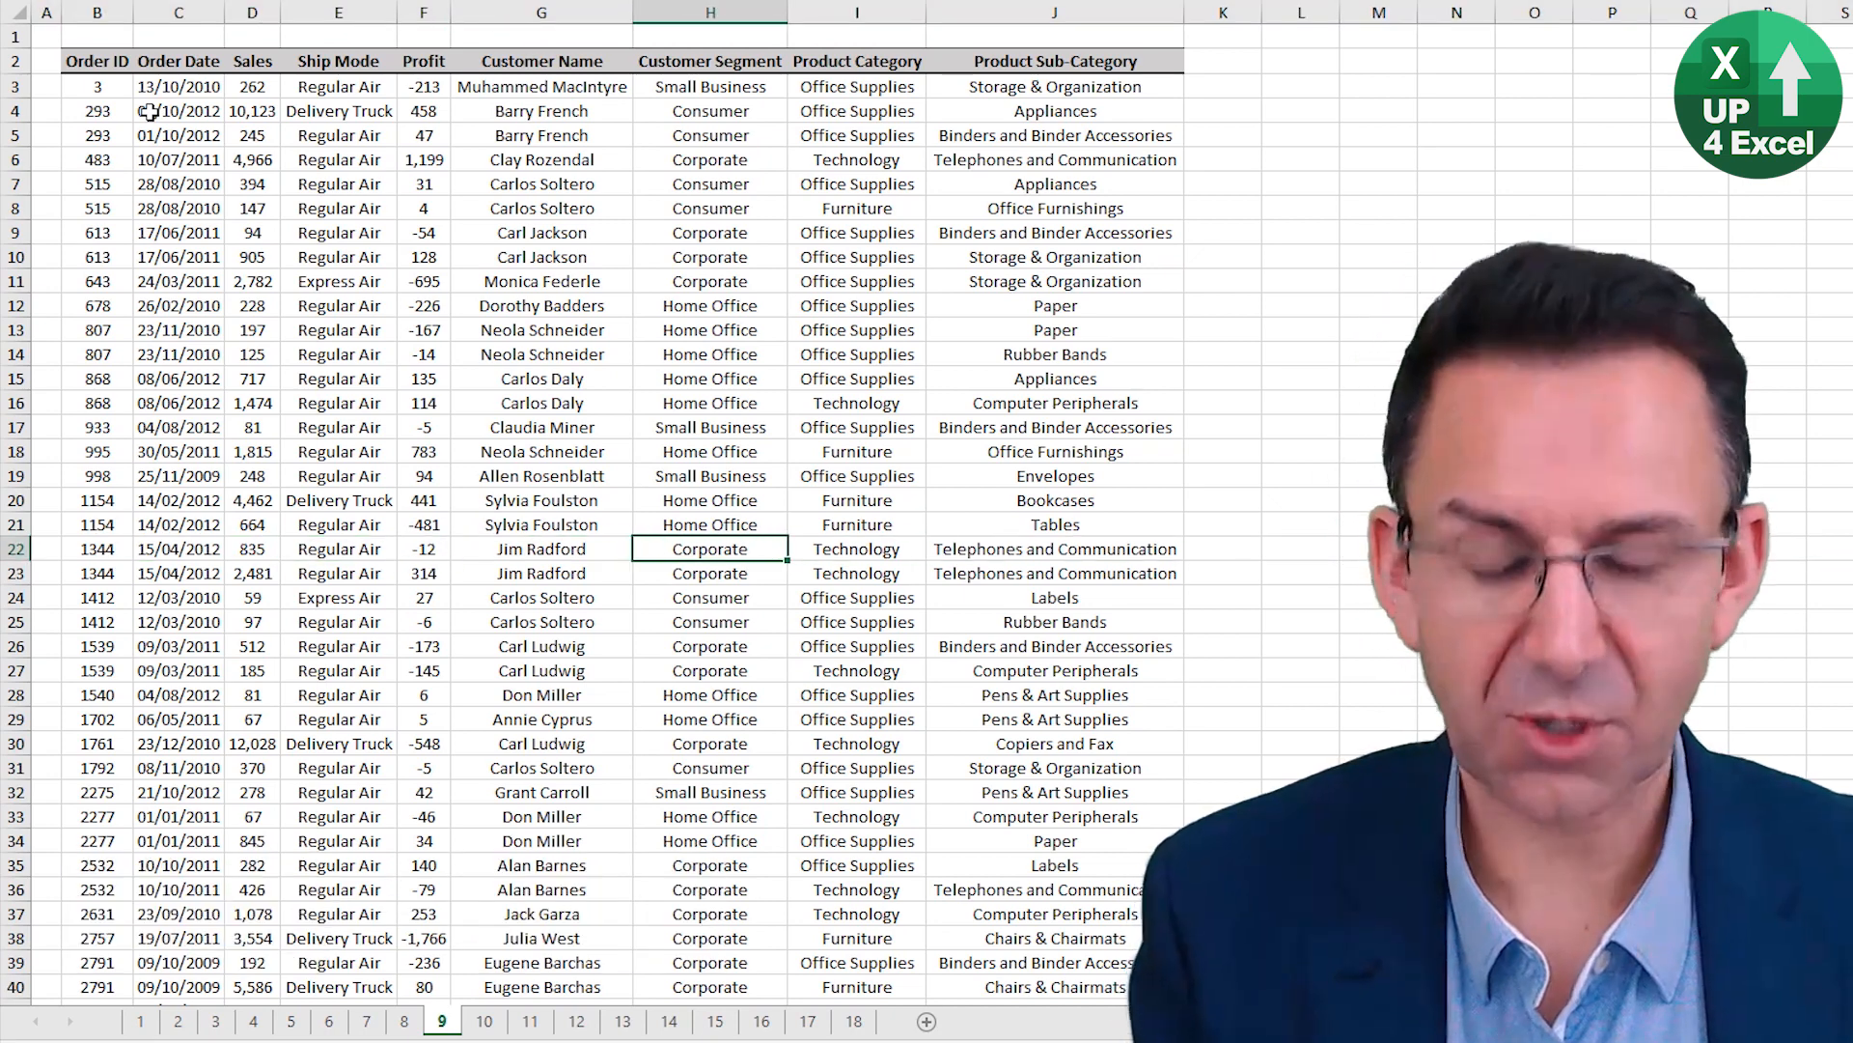
{"action": "key", "text": "ctrl+space"}
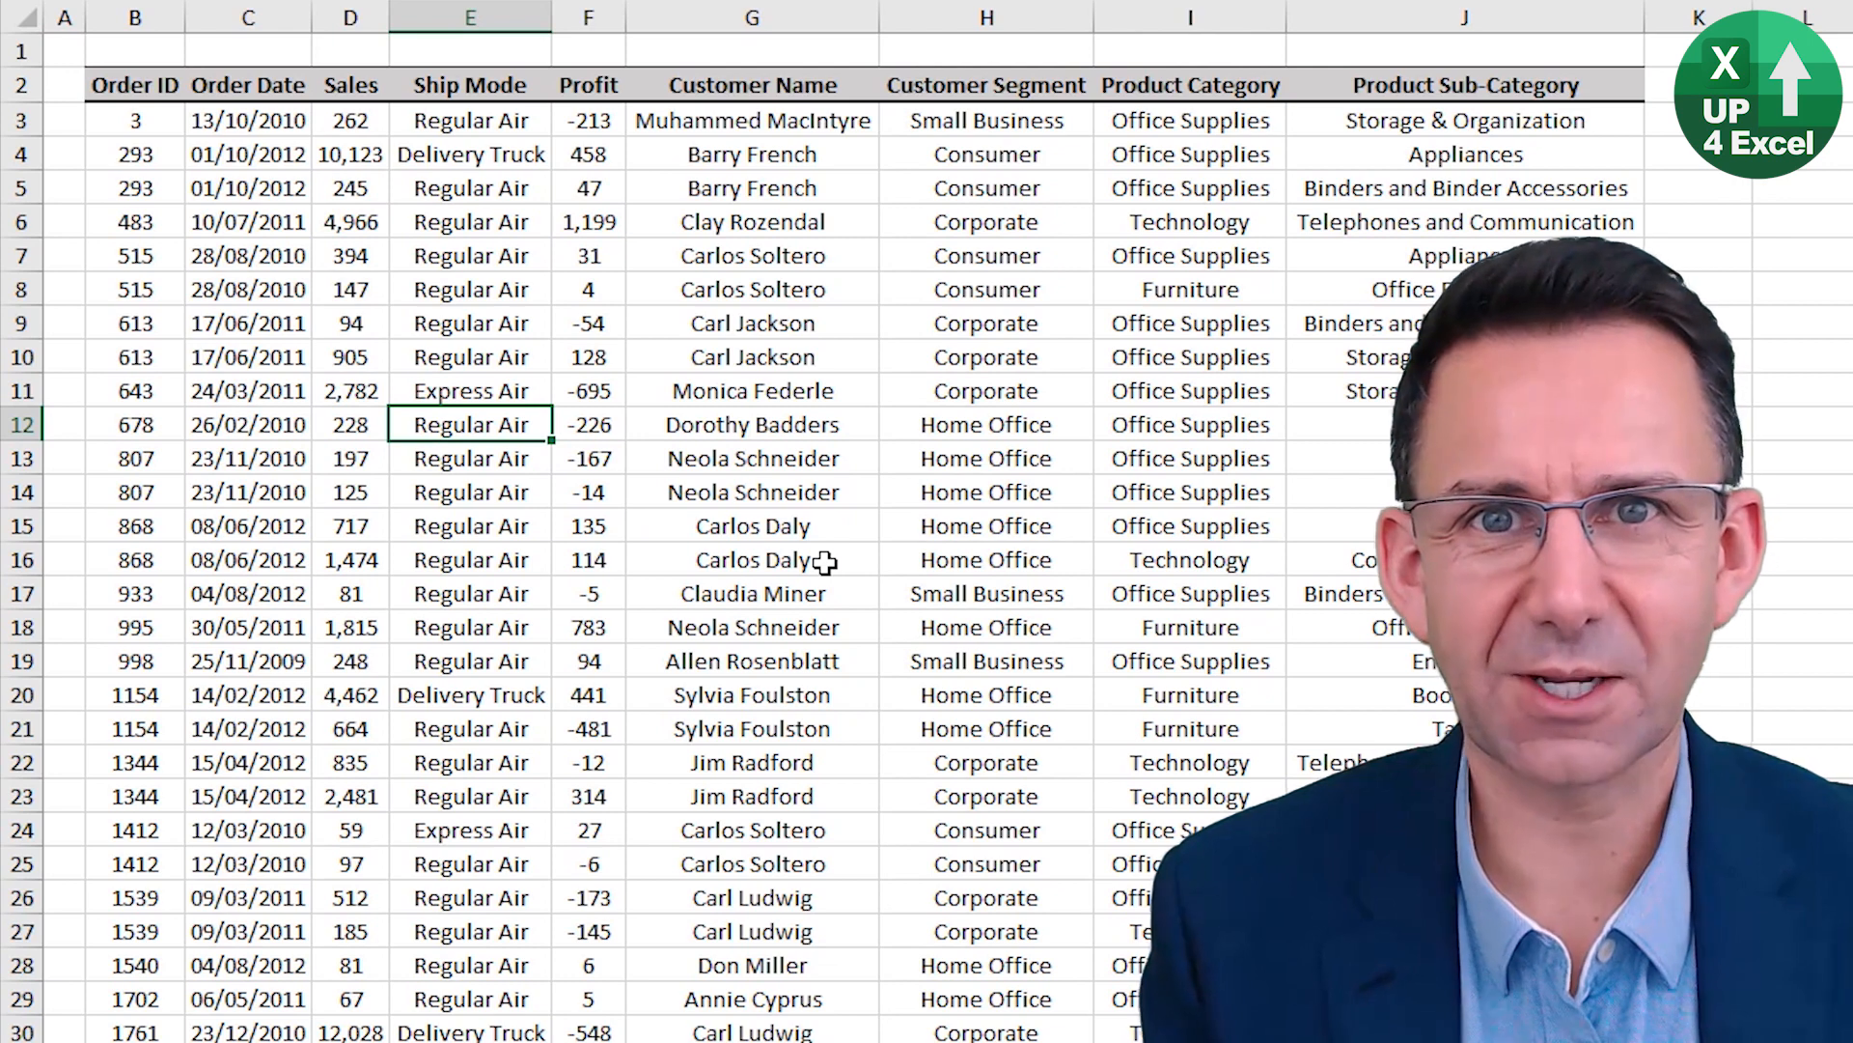
Insert an entire blank row above row 12, starting from the single Ship Mode cell E12.
{"action": "key", "text": "ctrl+shift+equal"}
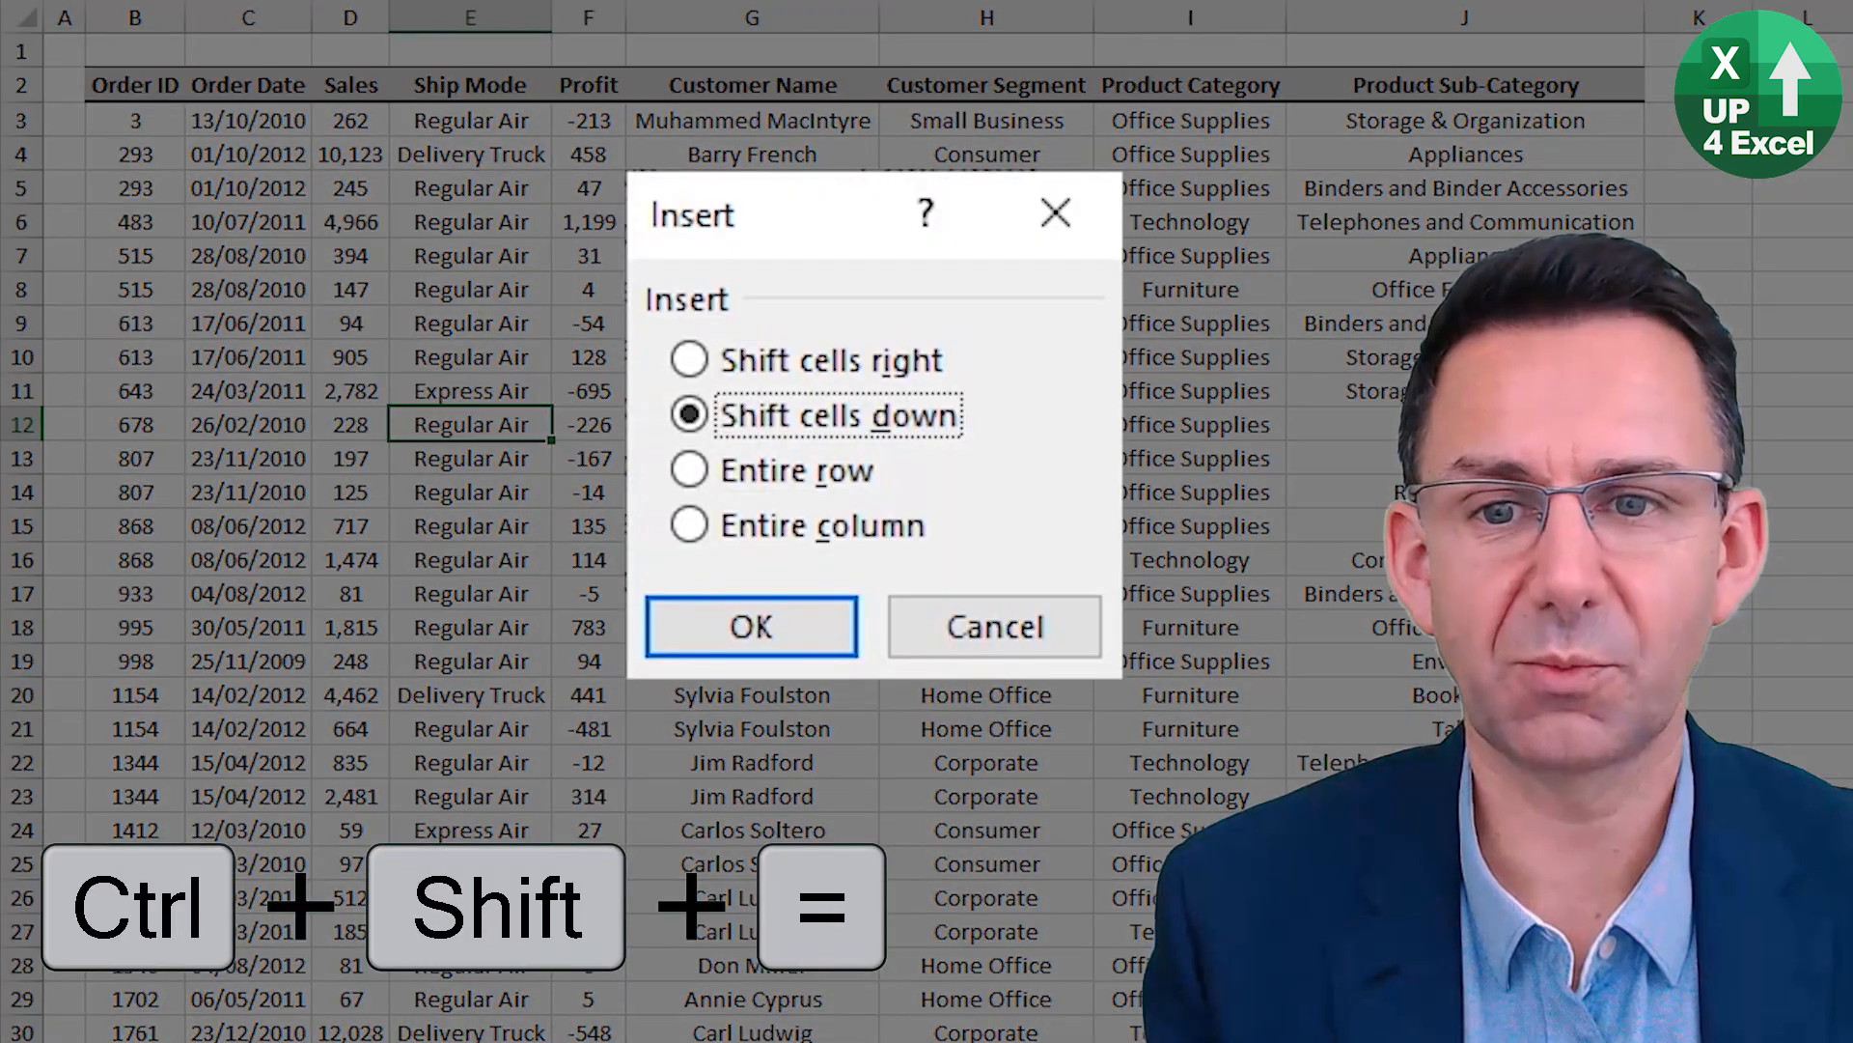
{"action": "key", "text": "Down"}
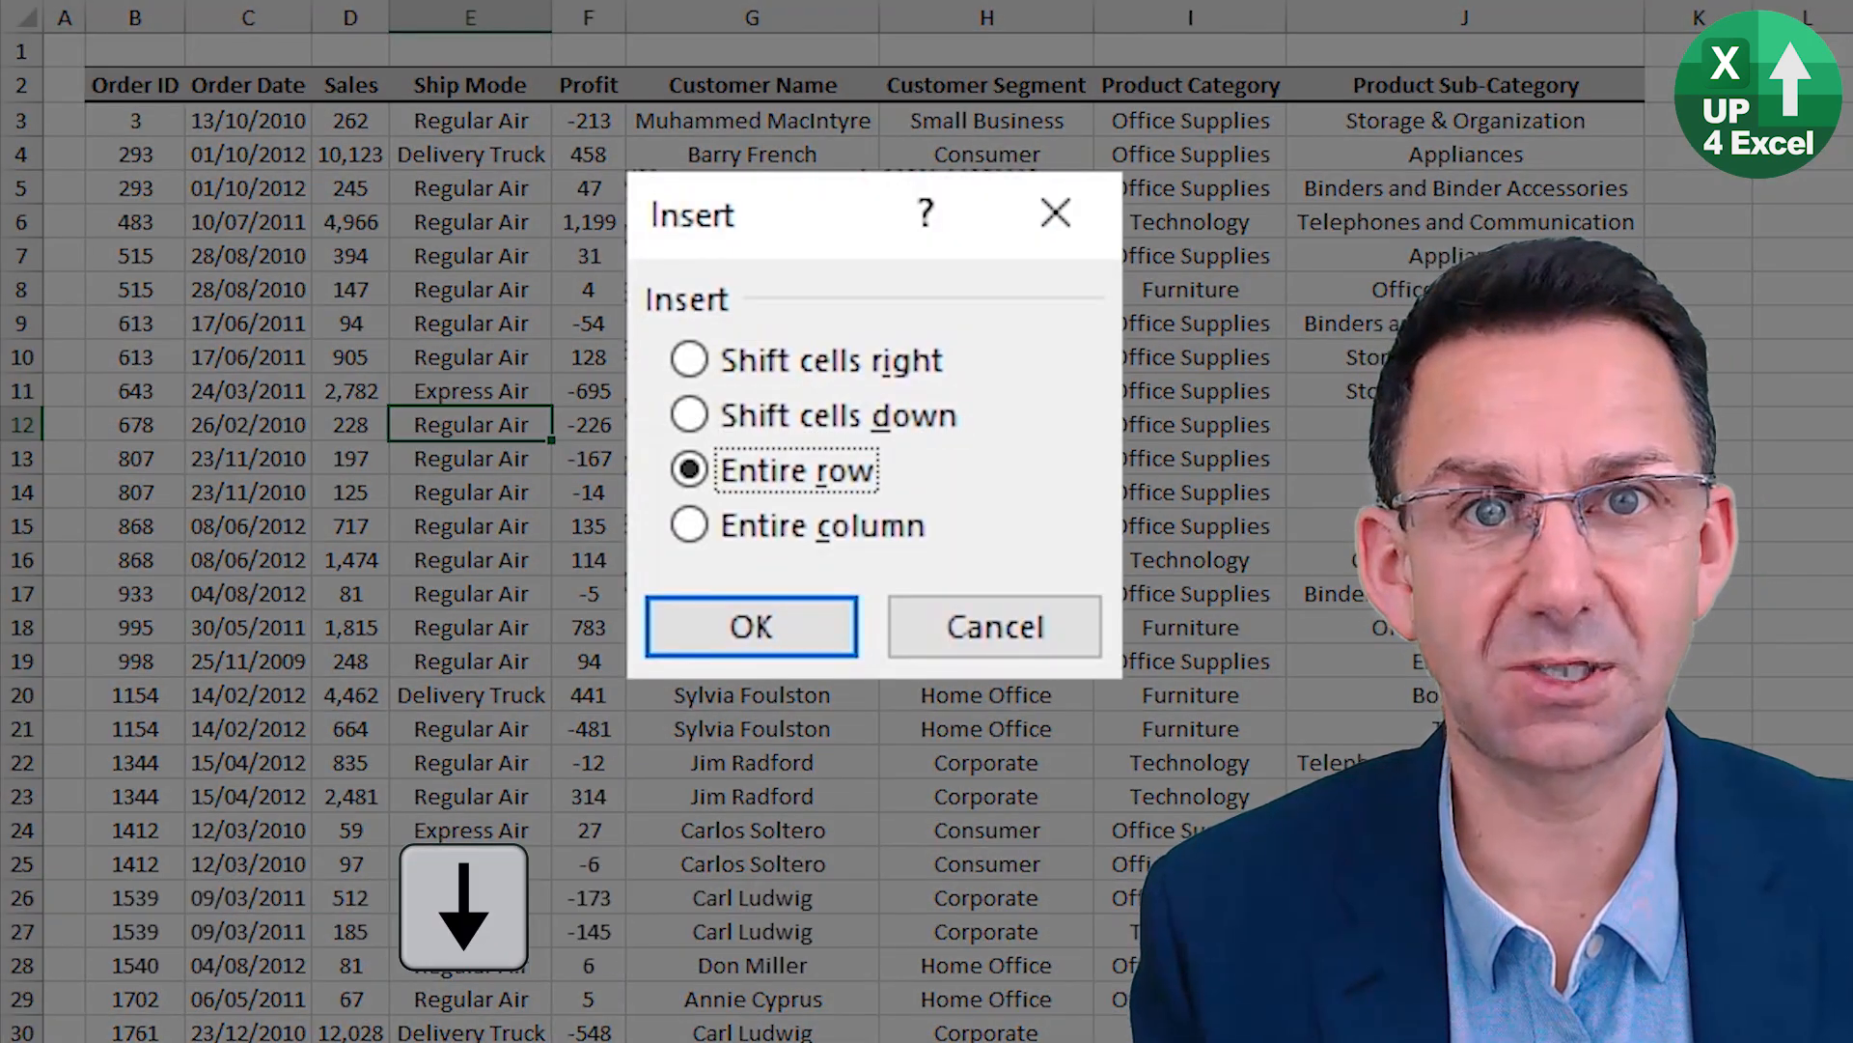
{"action": "key", "text": "Down"}
{"action": "key", "text": "Up"}
{"action": "key", "text": "Up"}
{"action": "key", "text": "Up"}
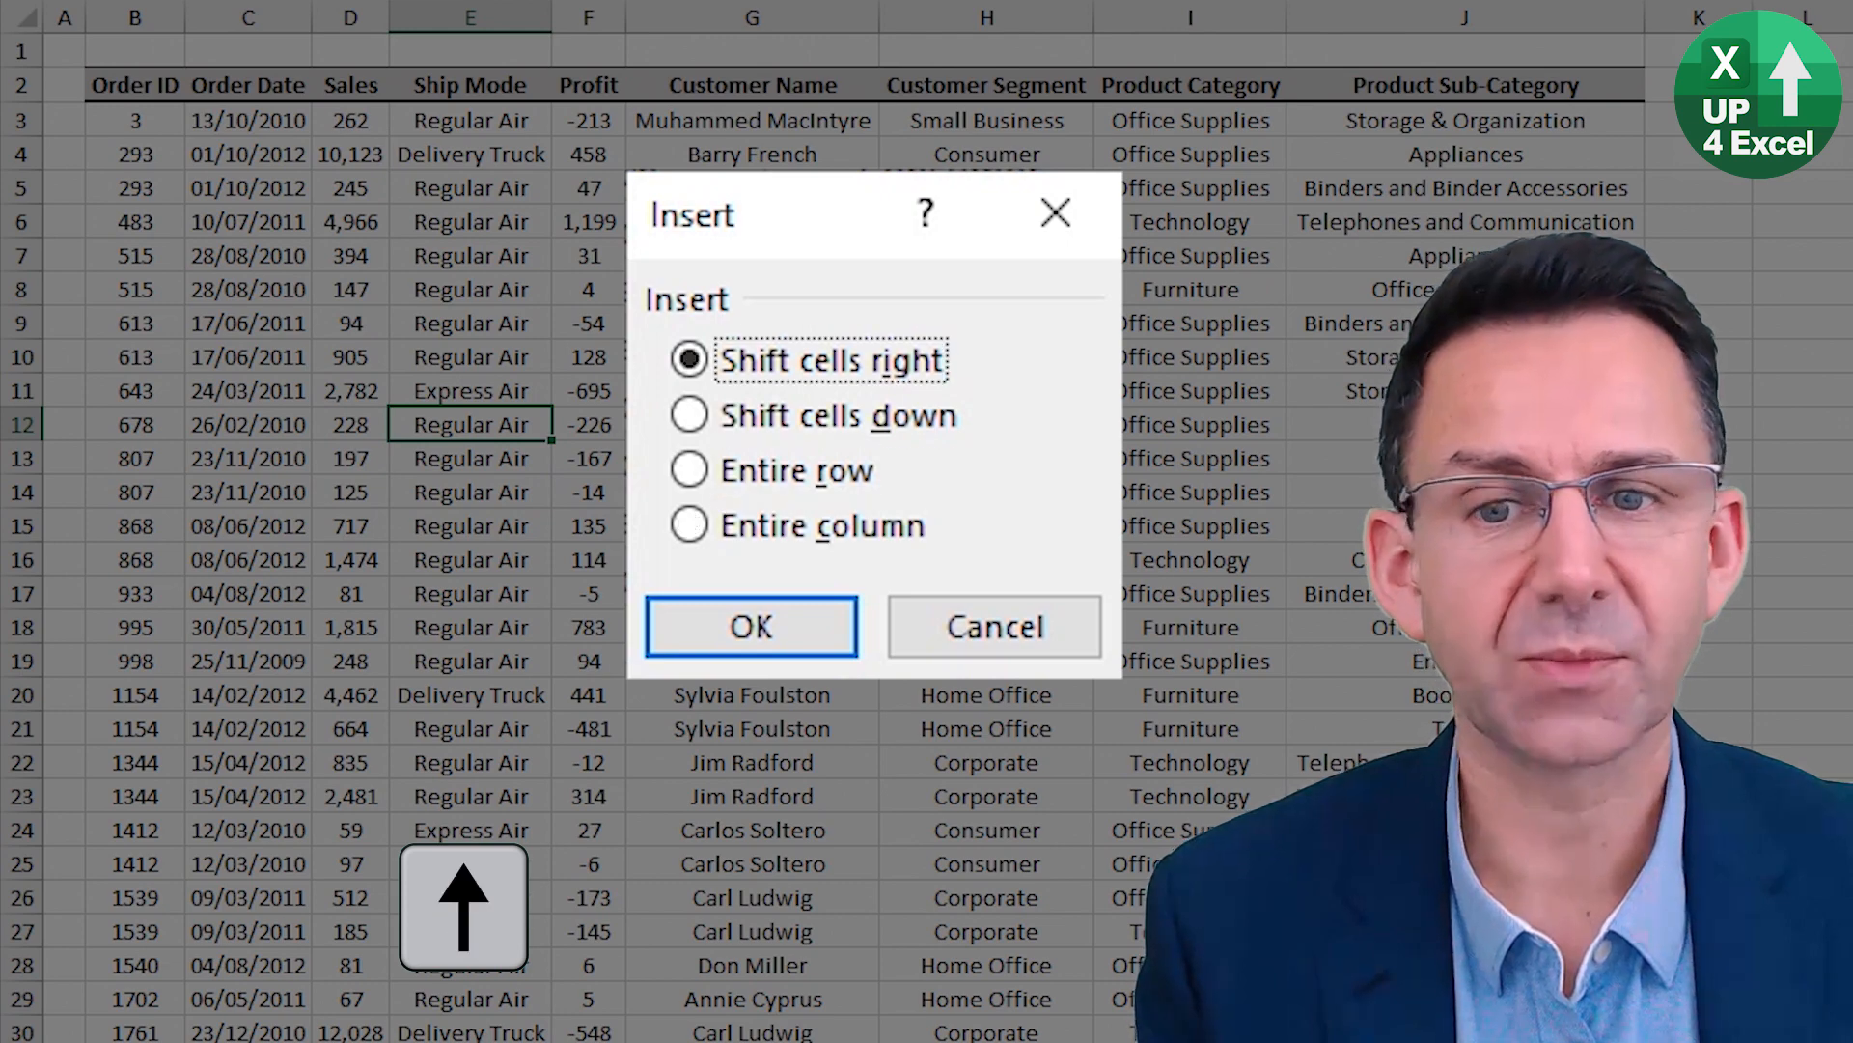
{"action": "key", "text": "Down"}
{"action": "key", "text": "Down"}
{"action": "key", "text": "Down"}
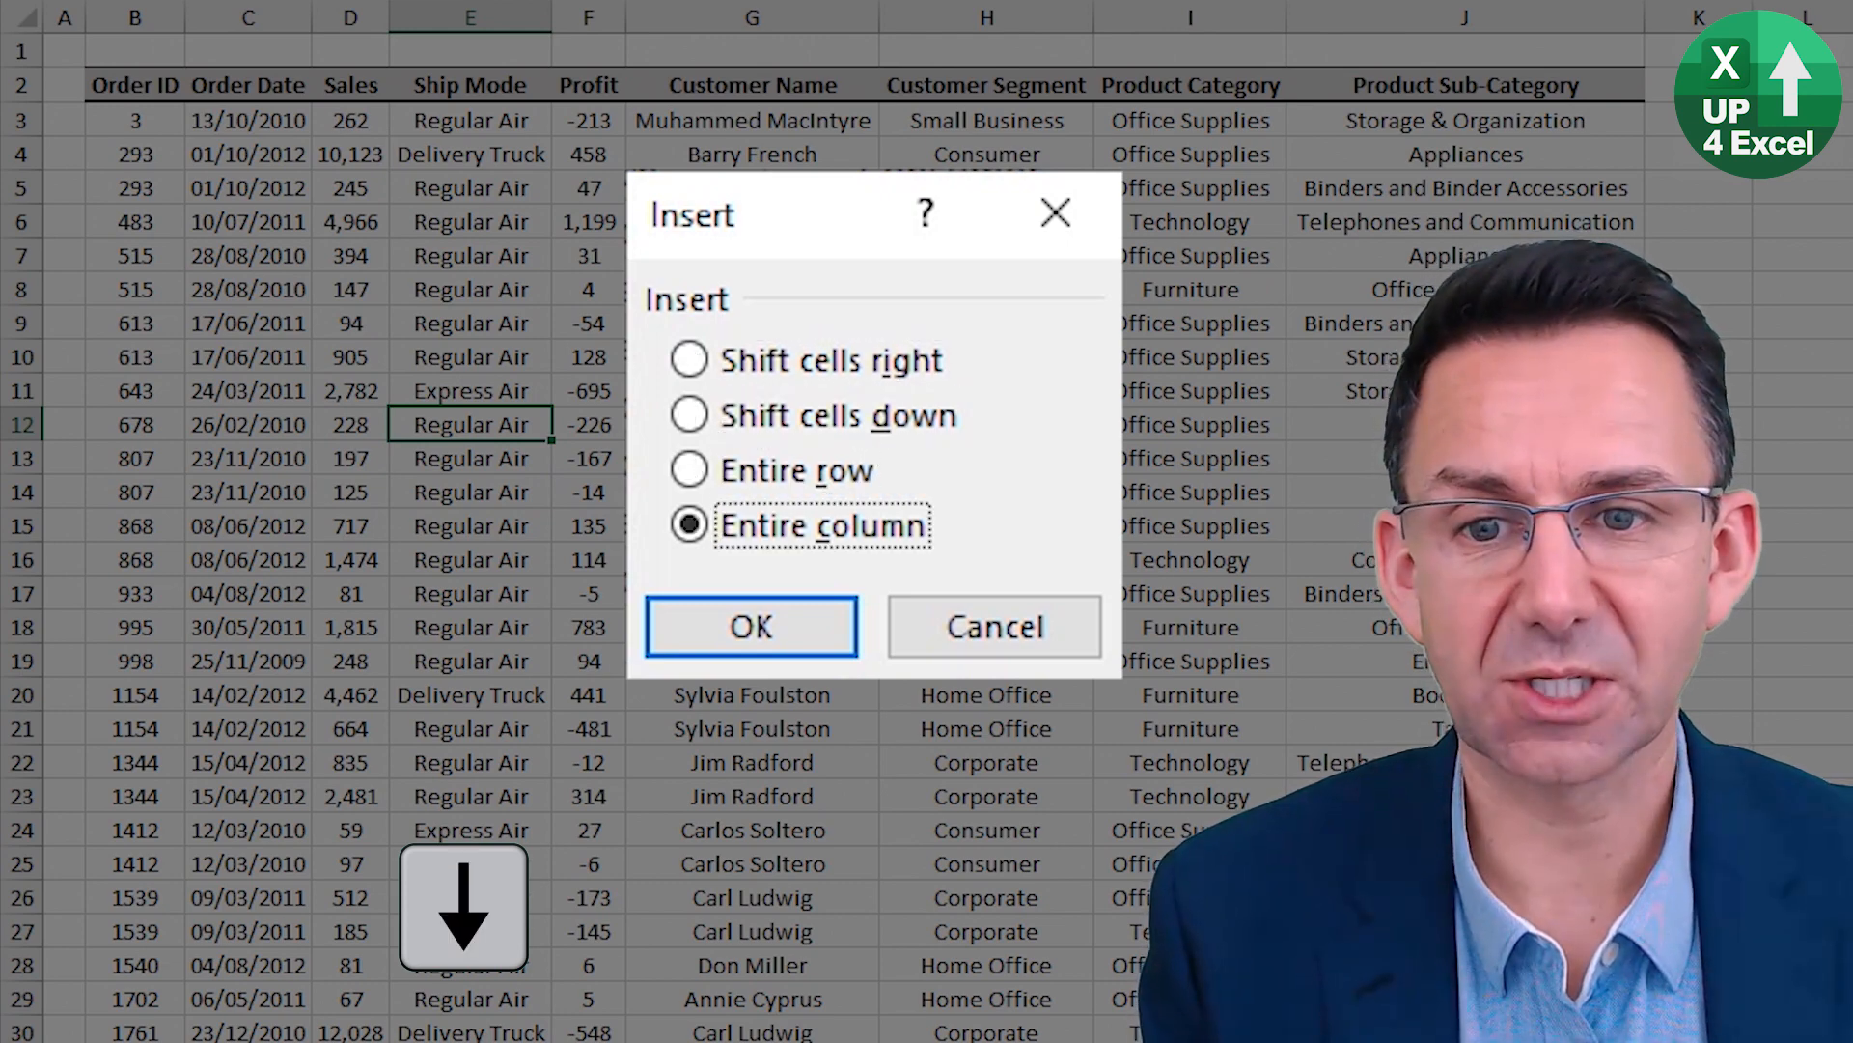
{"action": "key", "text": "Up"}
{"action": "key", "text": "Return"}
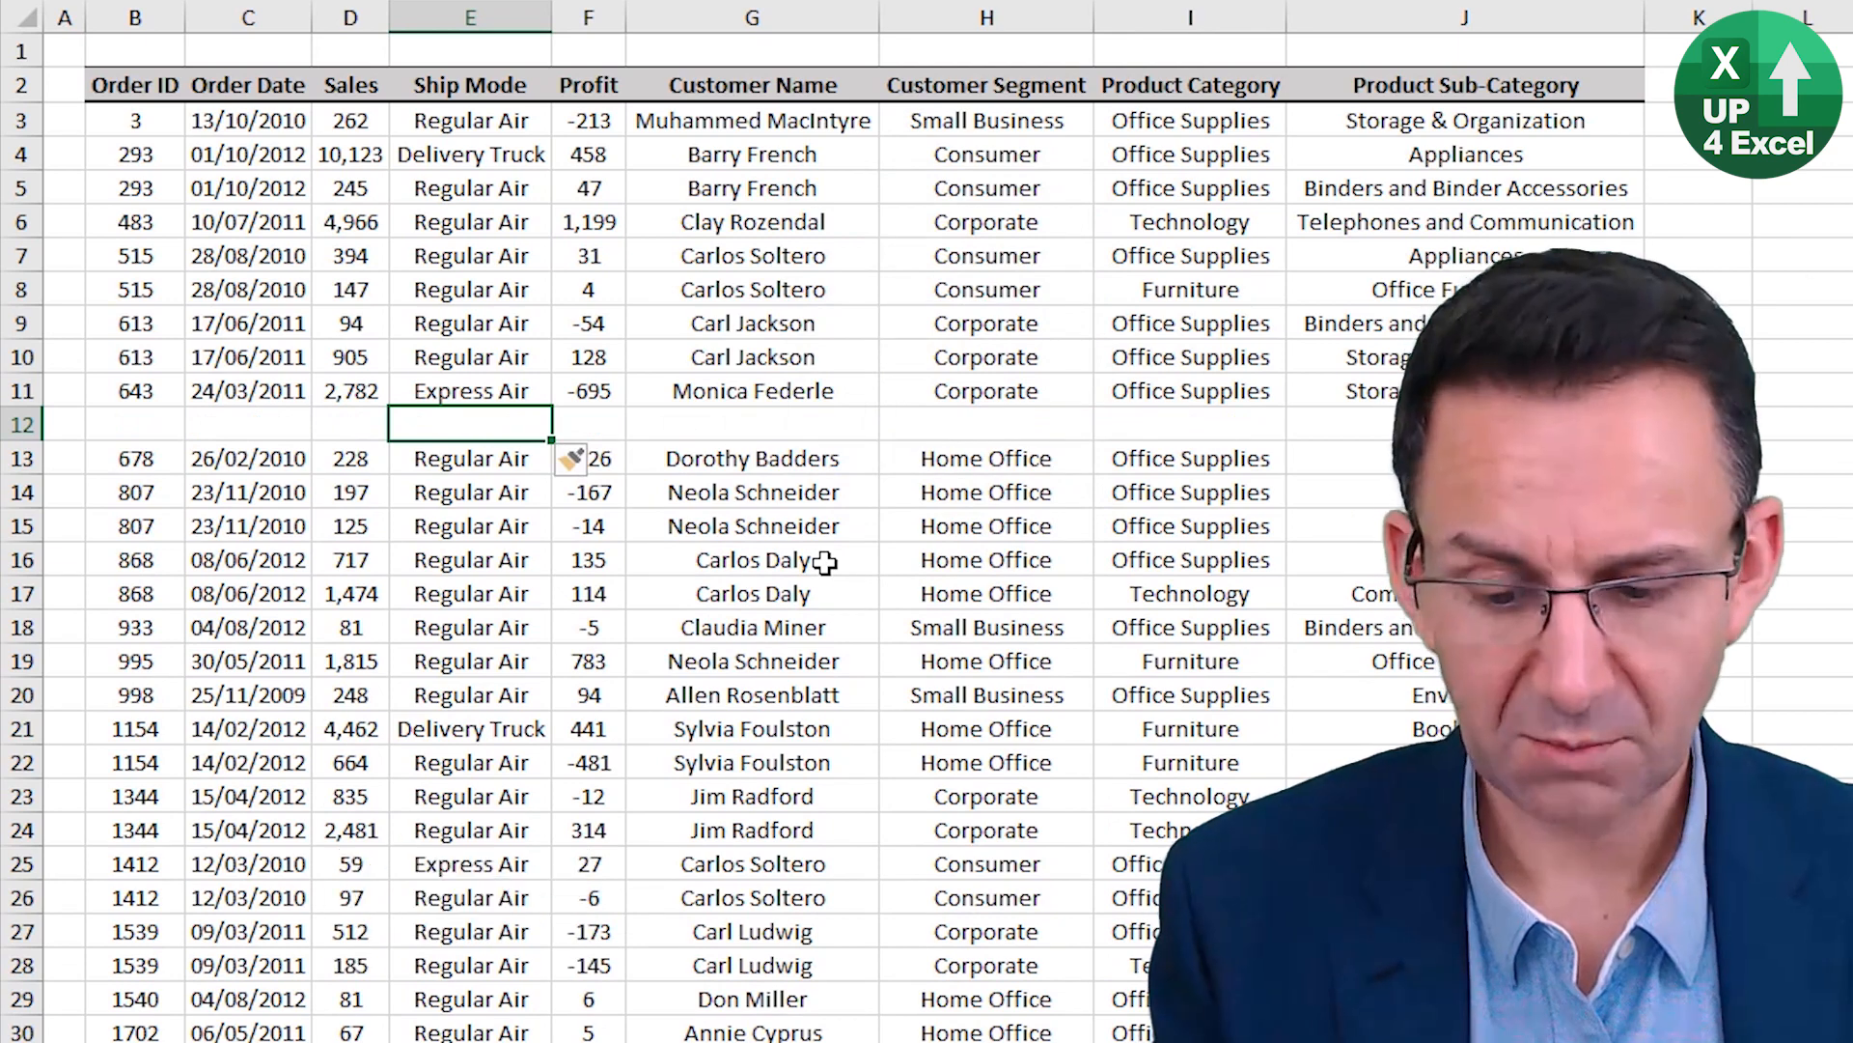
Select the whole of blank row 12 and insert another blank row there.
{"action": "key", "text": "shift+space"}
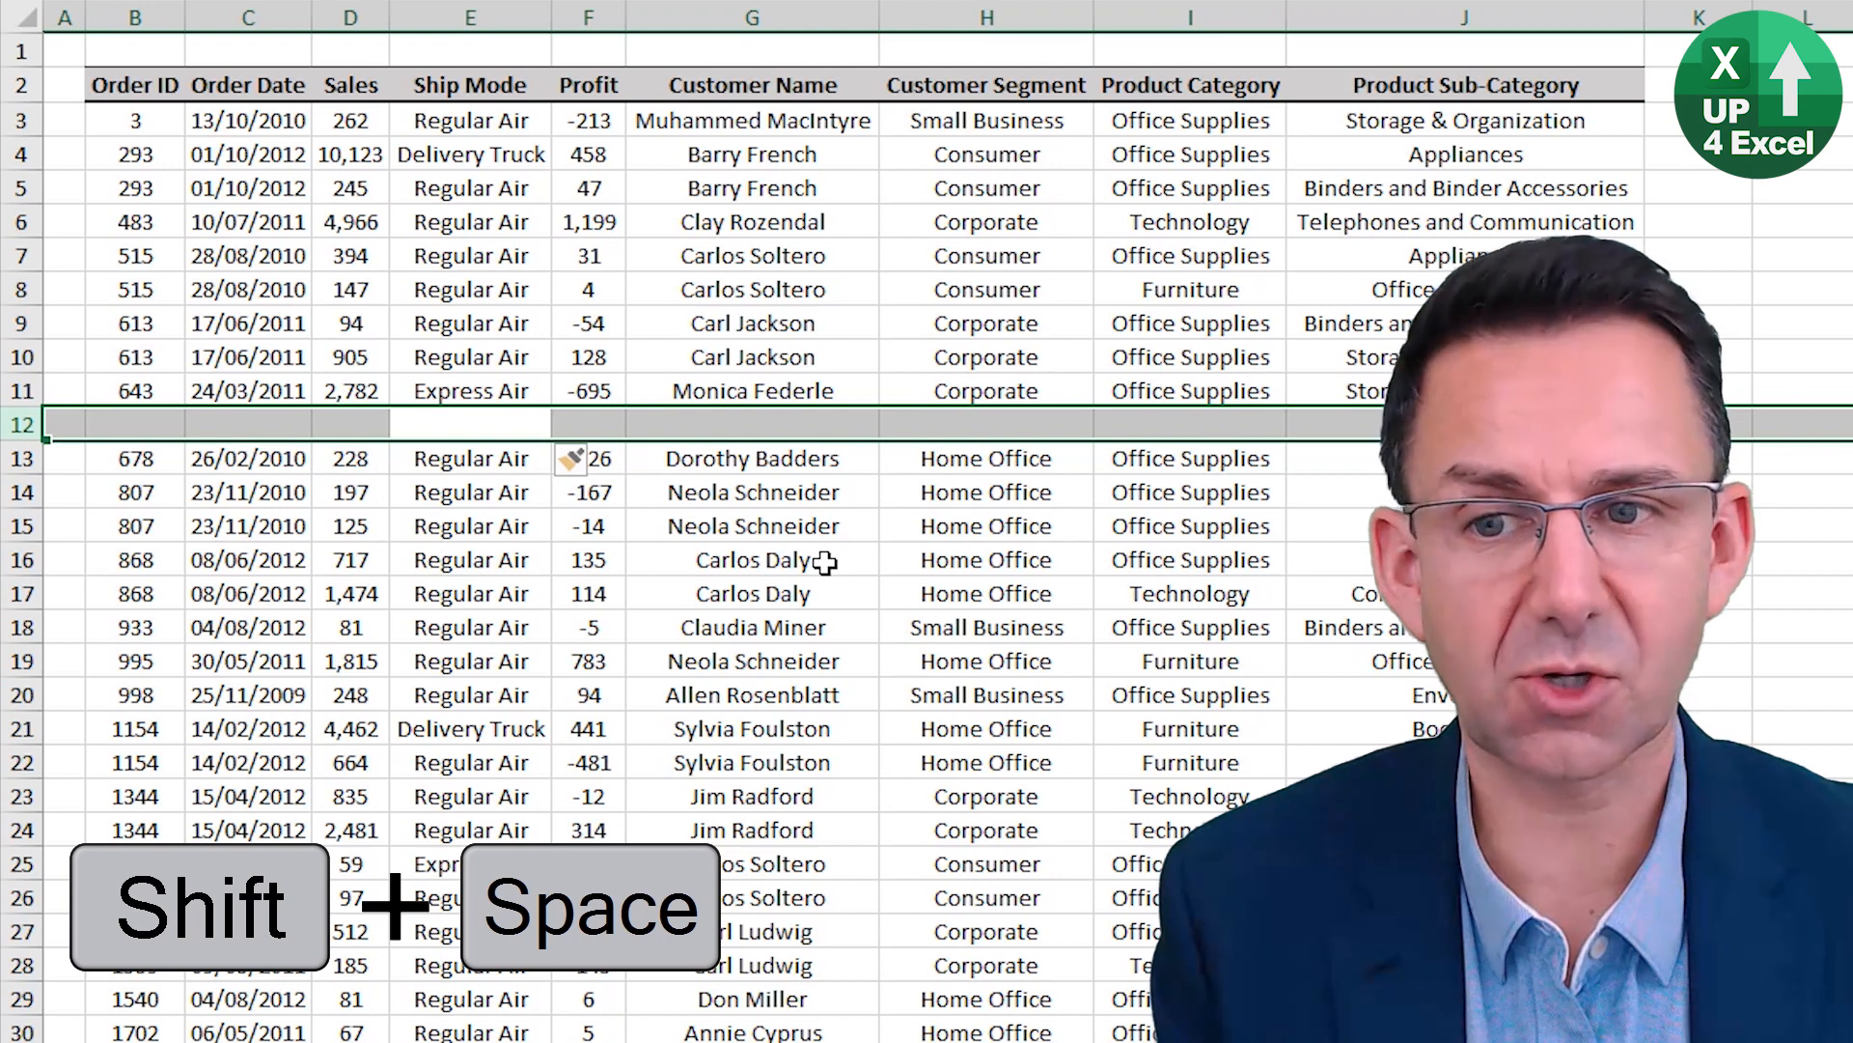
{"action": "key", "text": "ctrl+shift+equal"}
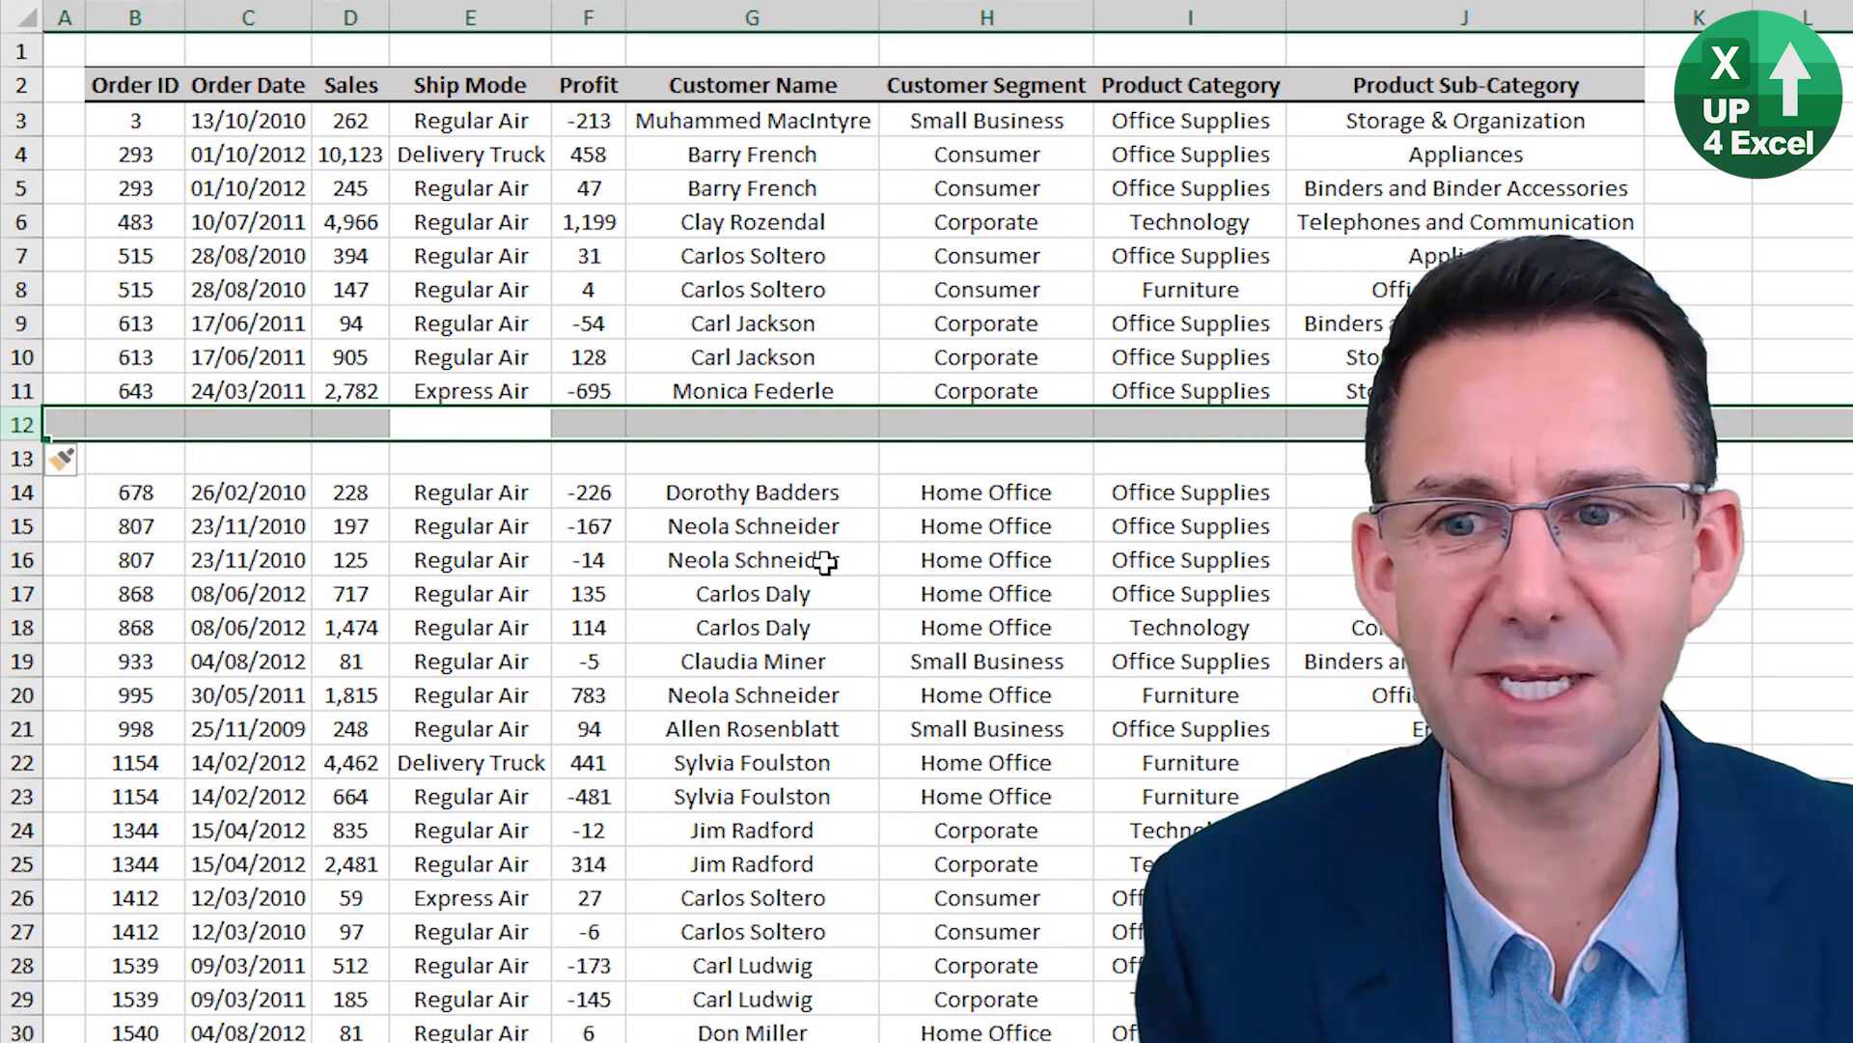
Insert a blank column in front of the Profit column and delete it again.
{"action": "key", "text": "Right"}
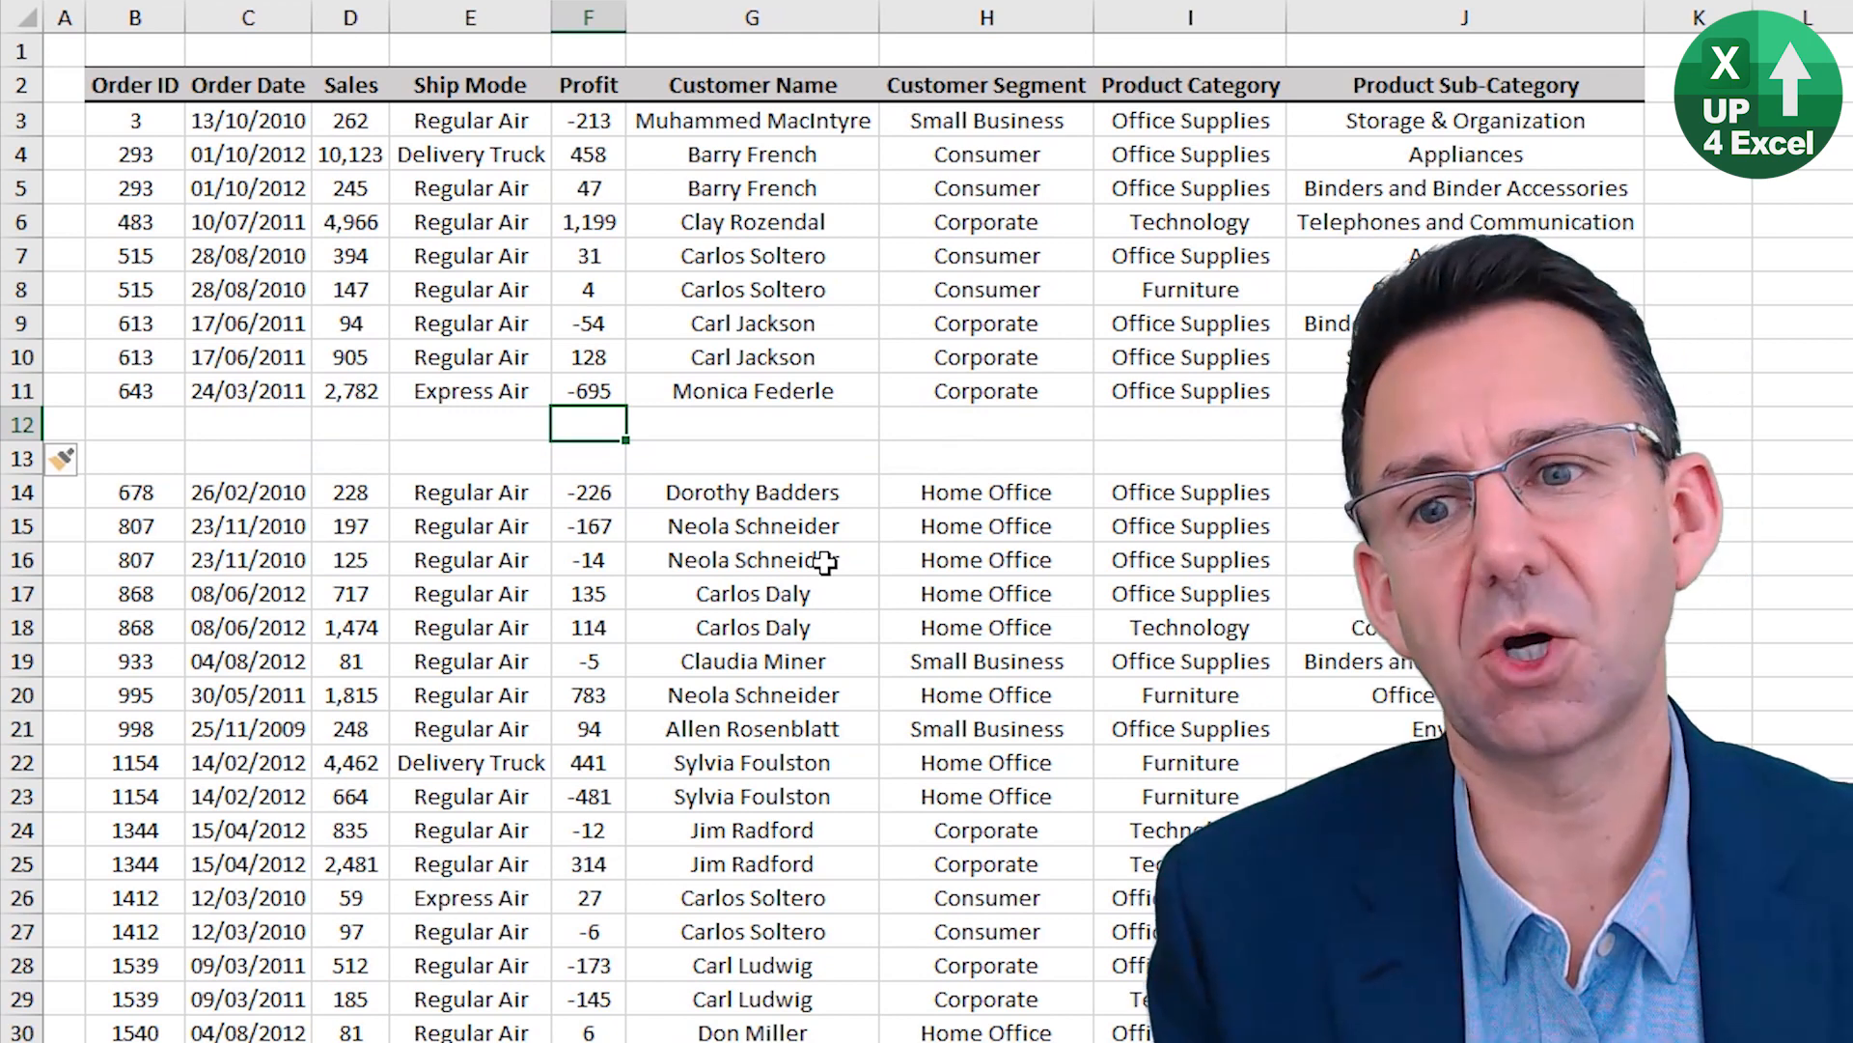
{"action": "key", "text": "ctrl+space"}
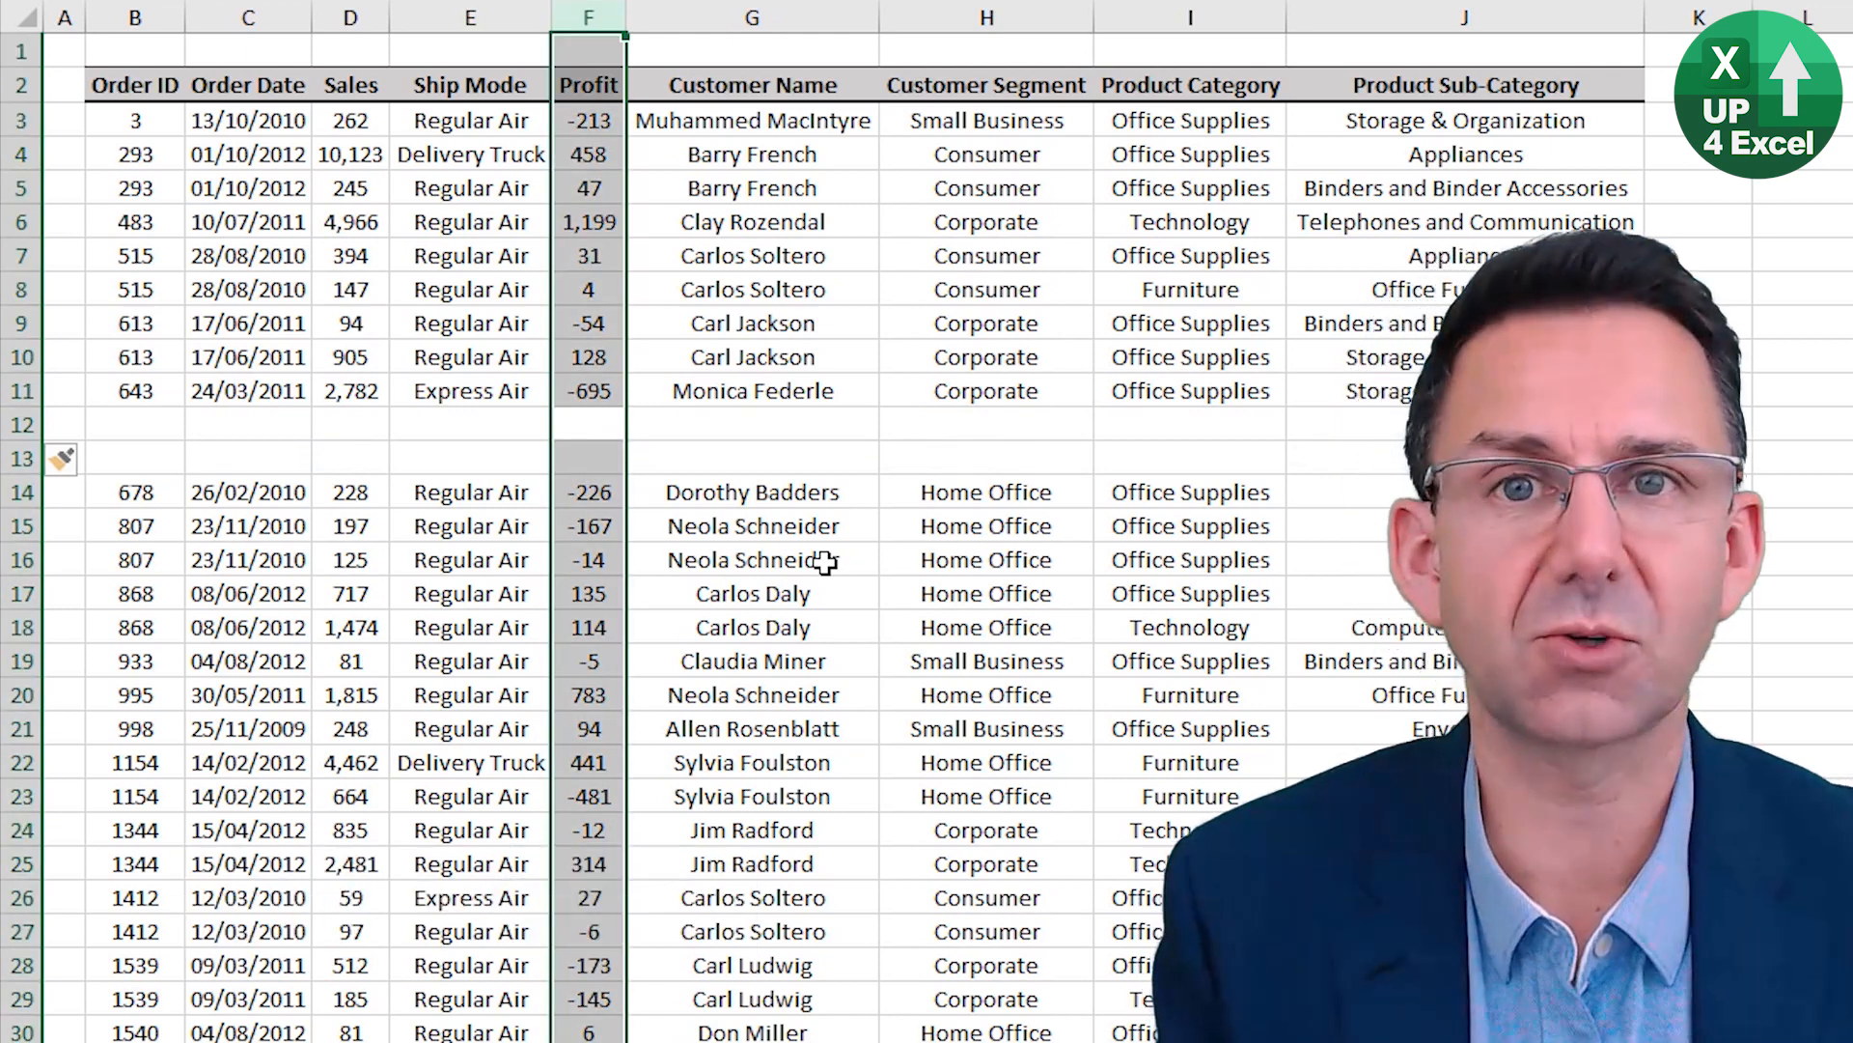
{"action": "key", "text": "ctrl+shift+equal"}
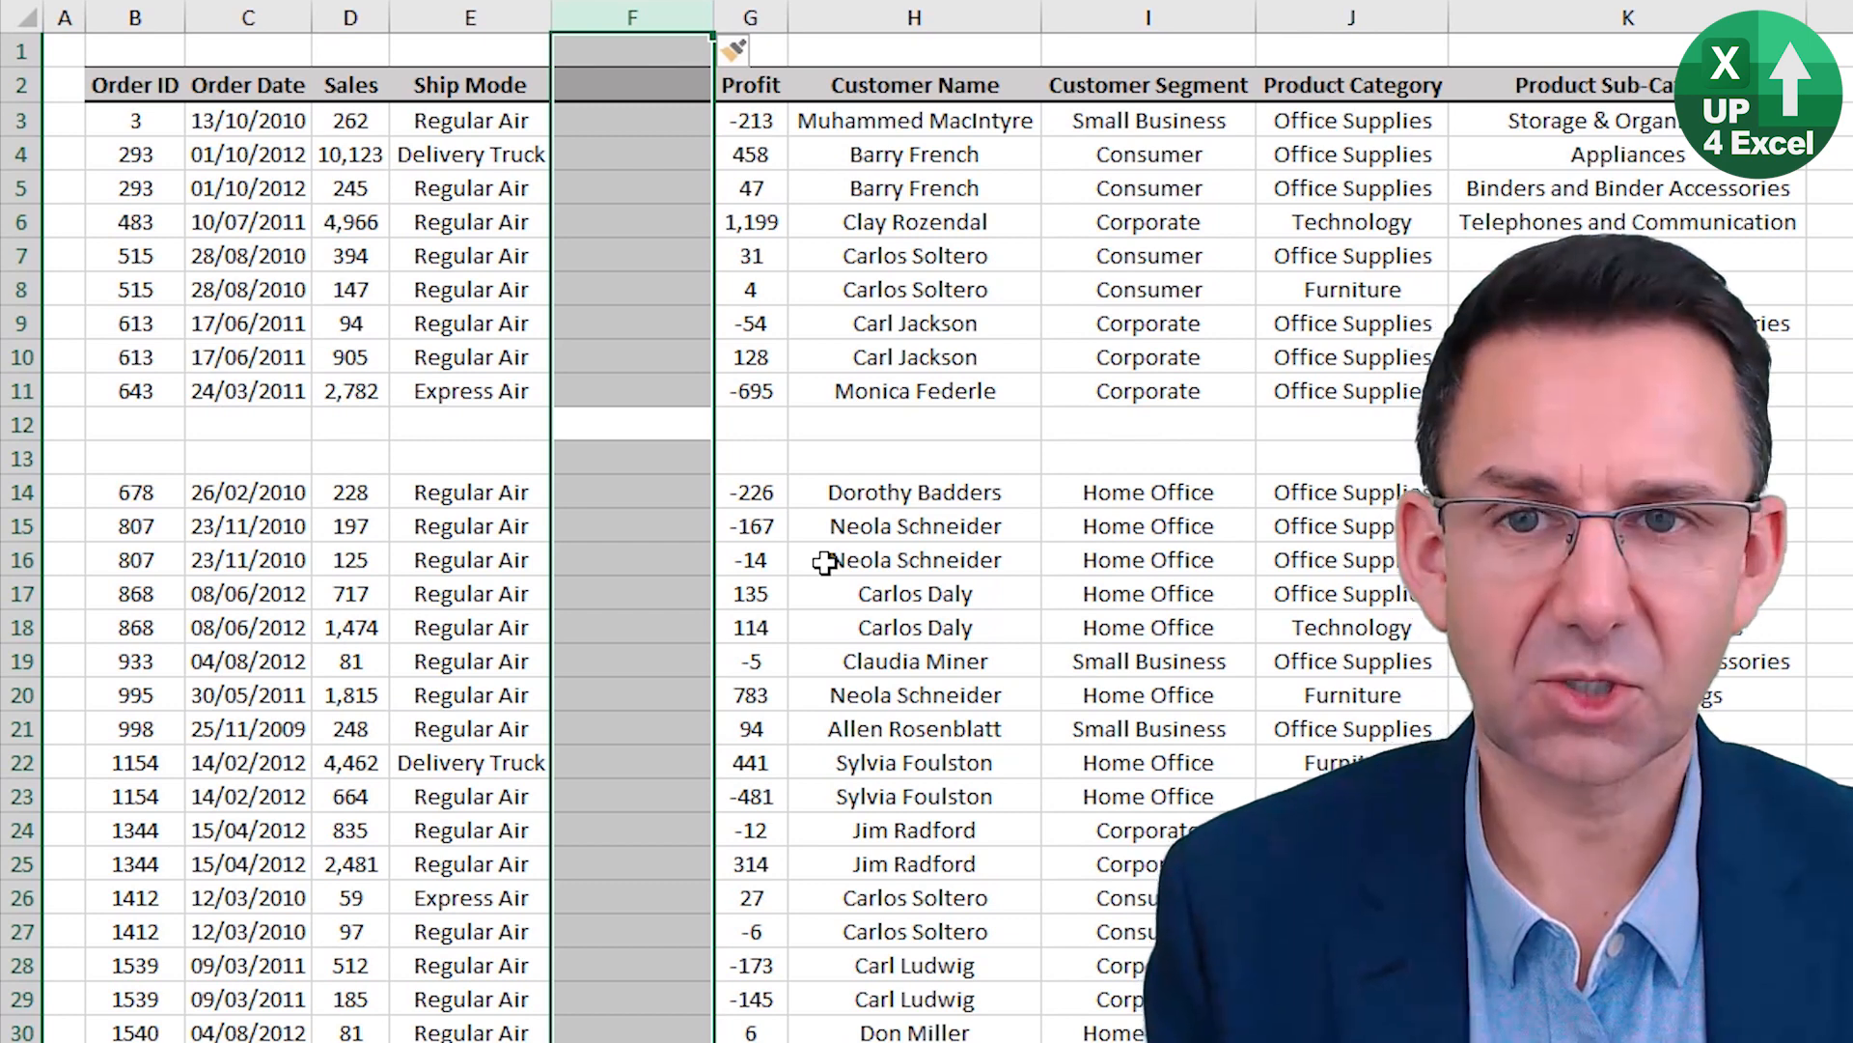
{"action": "key", "text": "ctrl+minus"}
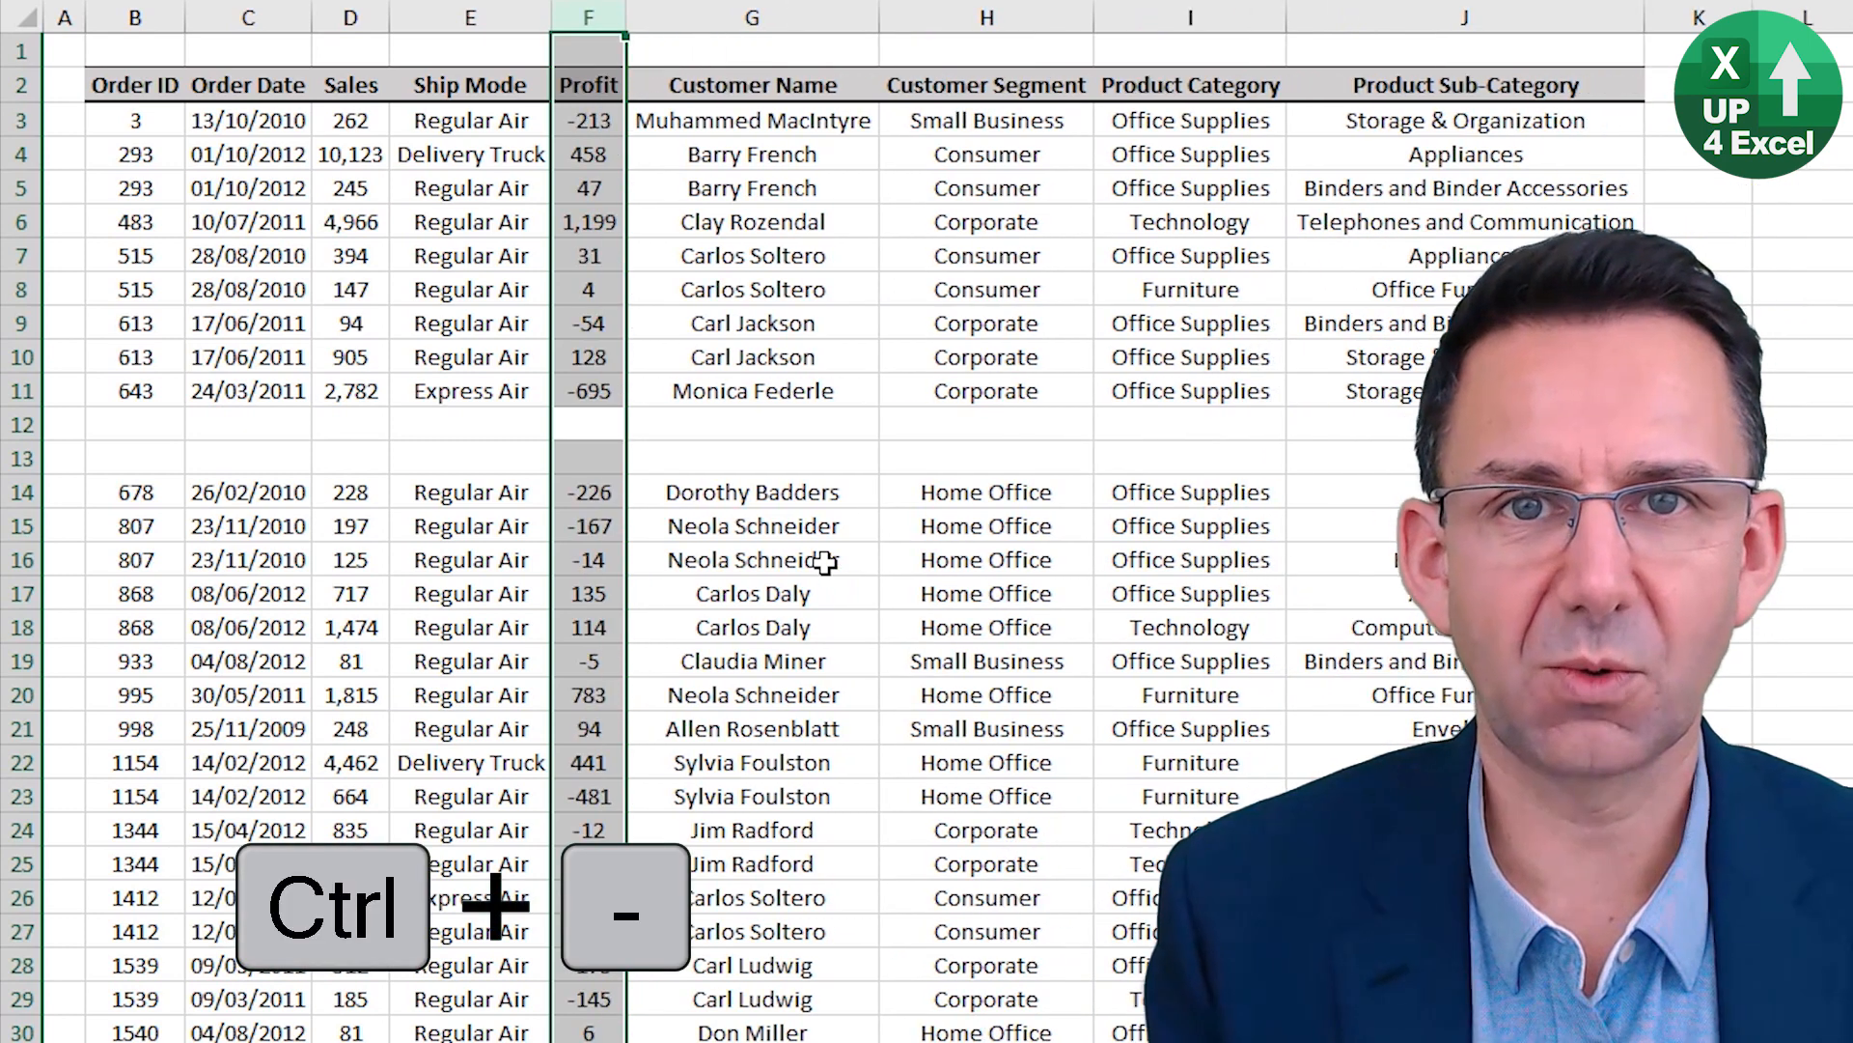
{"action": "key", "text": "Down"}
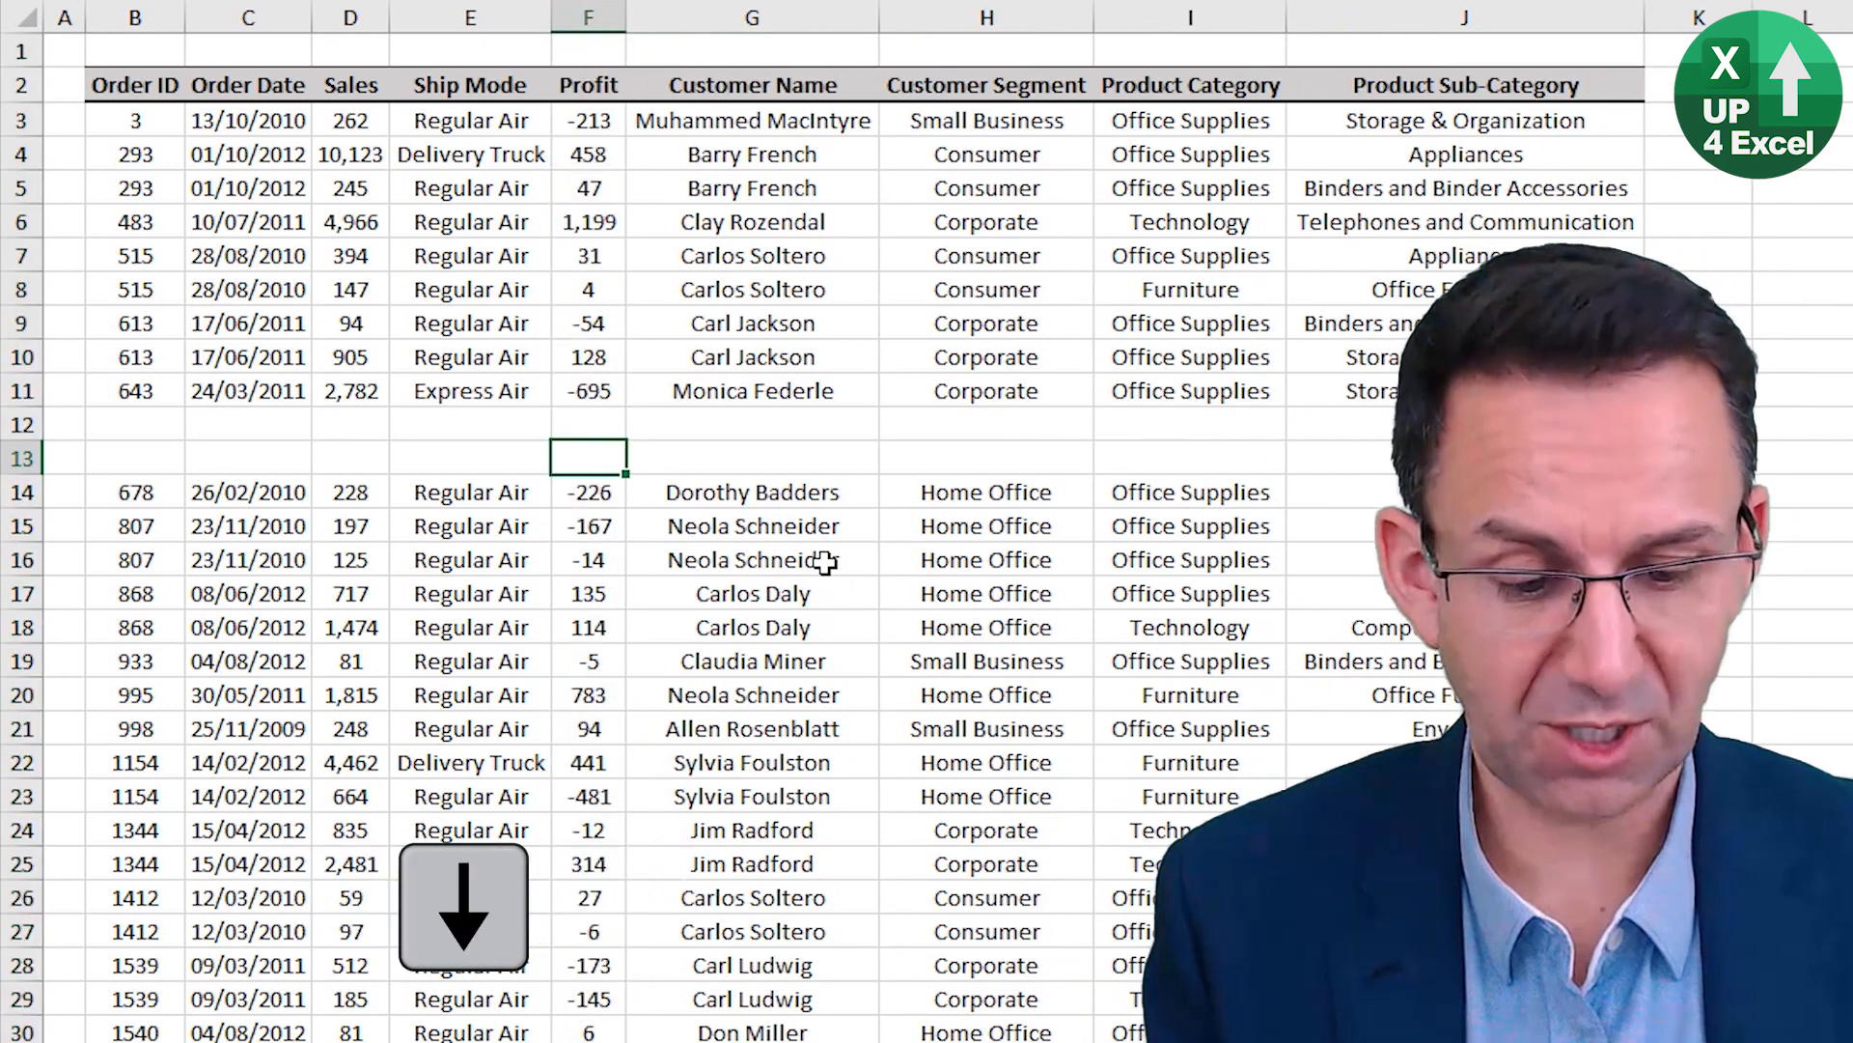
{"action": "key", "text": "ctrl+minus"}
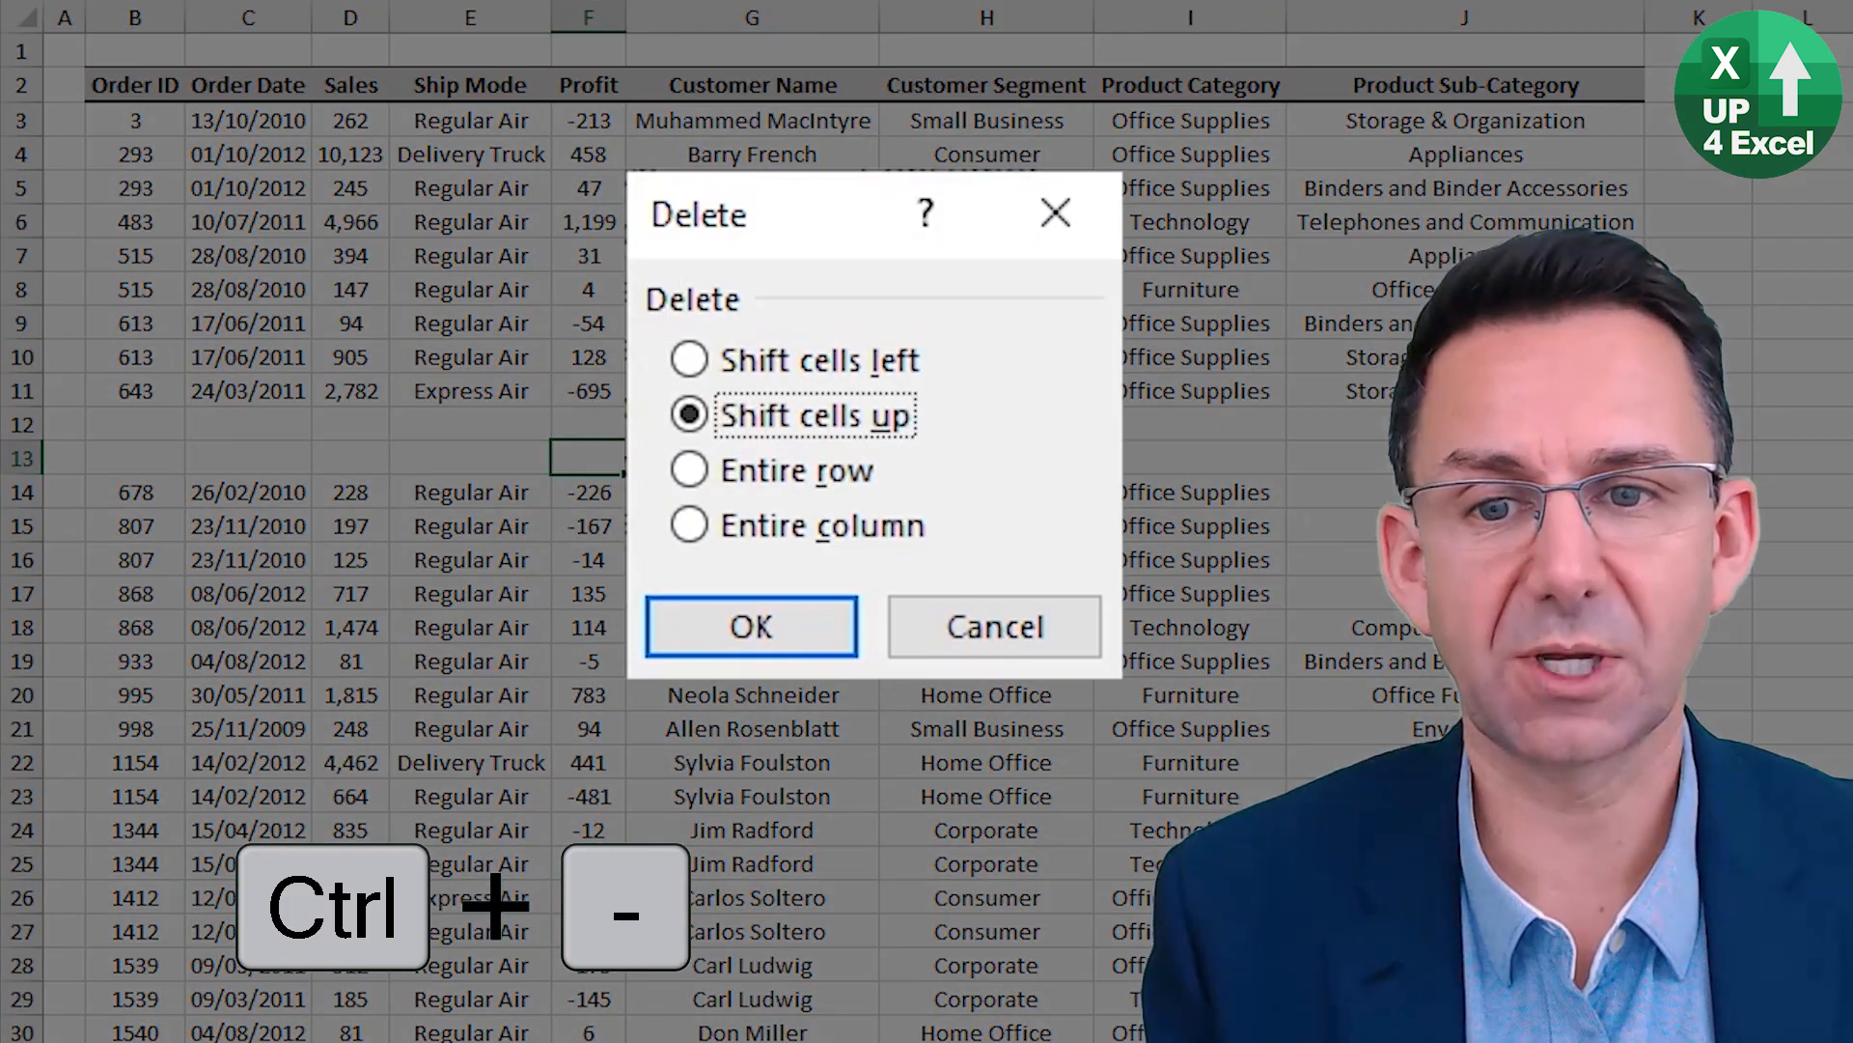
{"action": "key", "text": "Up"}
{"action": "key", "text": "Down"}
{"action": "key", "text": "Down"}
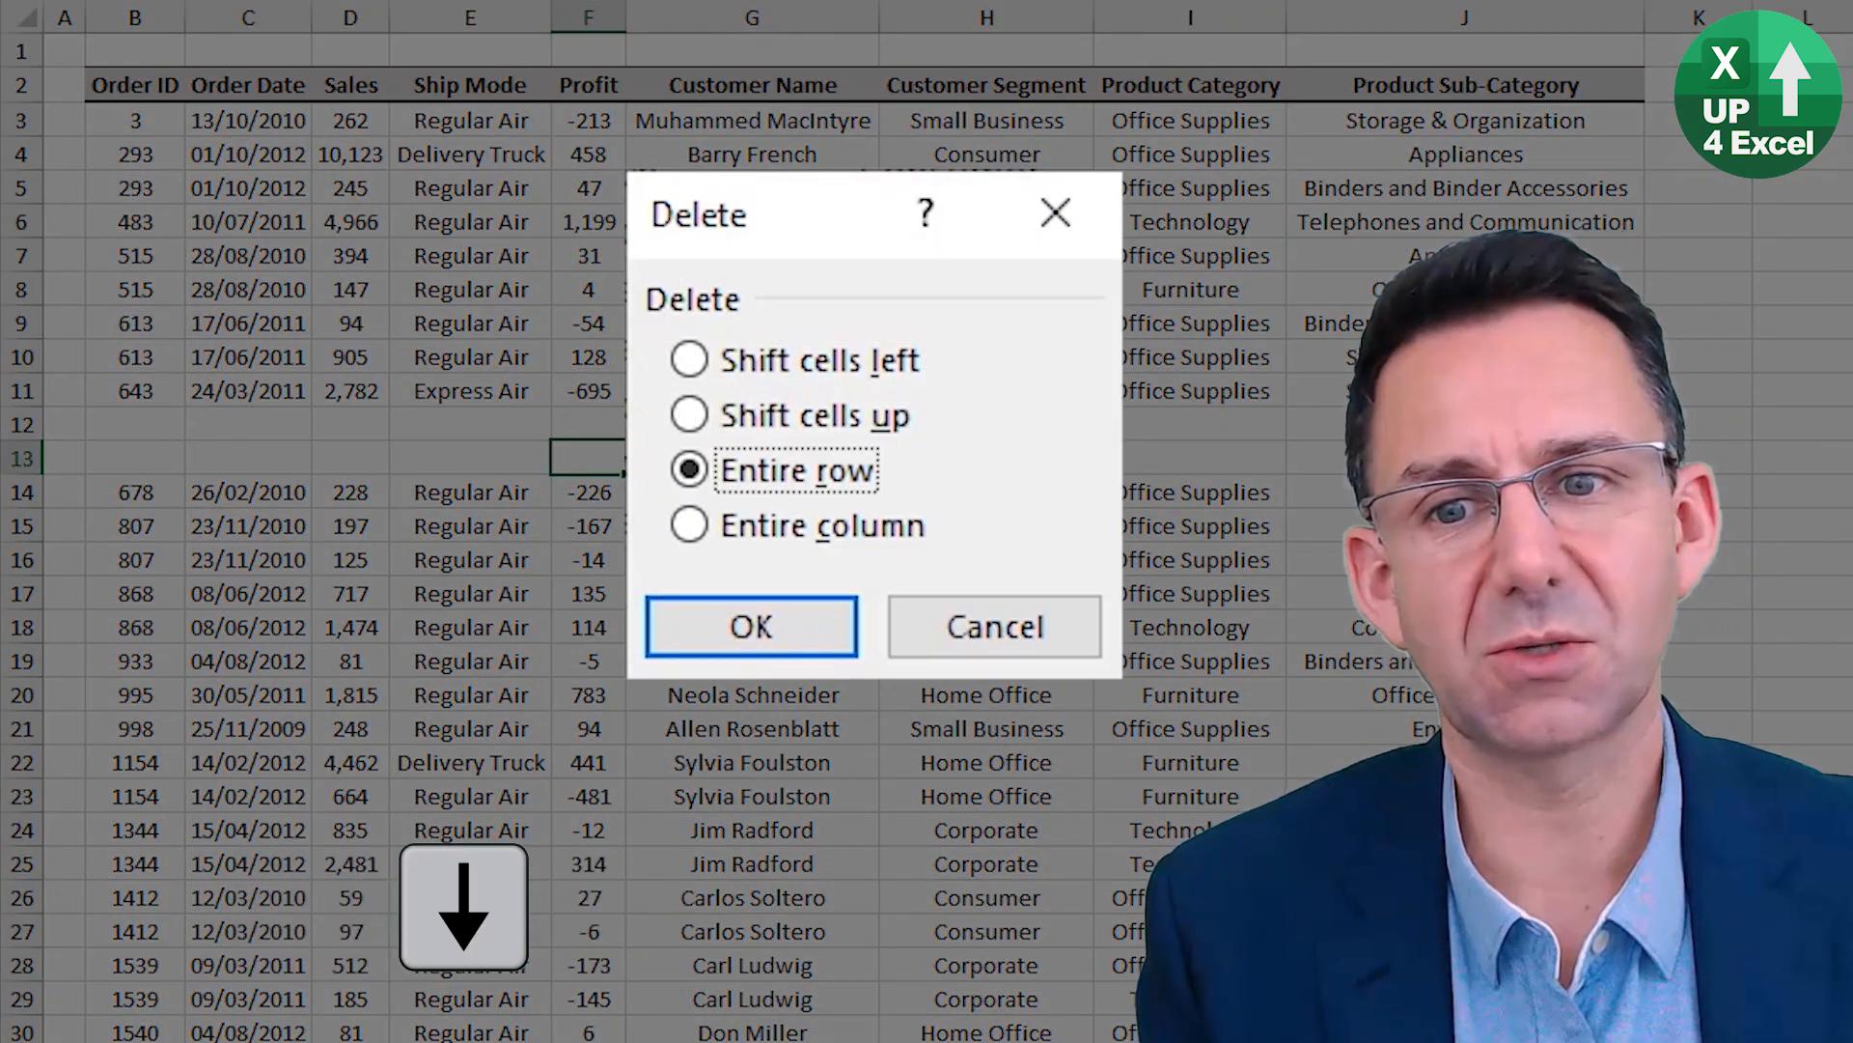
{"action": "key", "text": "Down"}
{"action": "key", "text": "Up"}
{"action": "key", "text": "Up"}
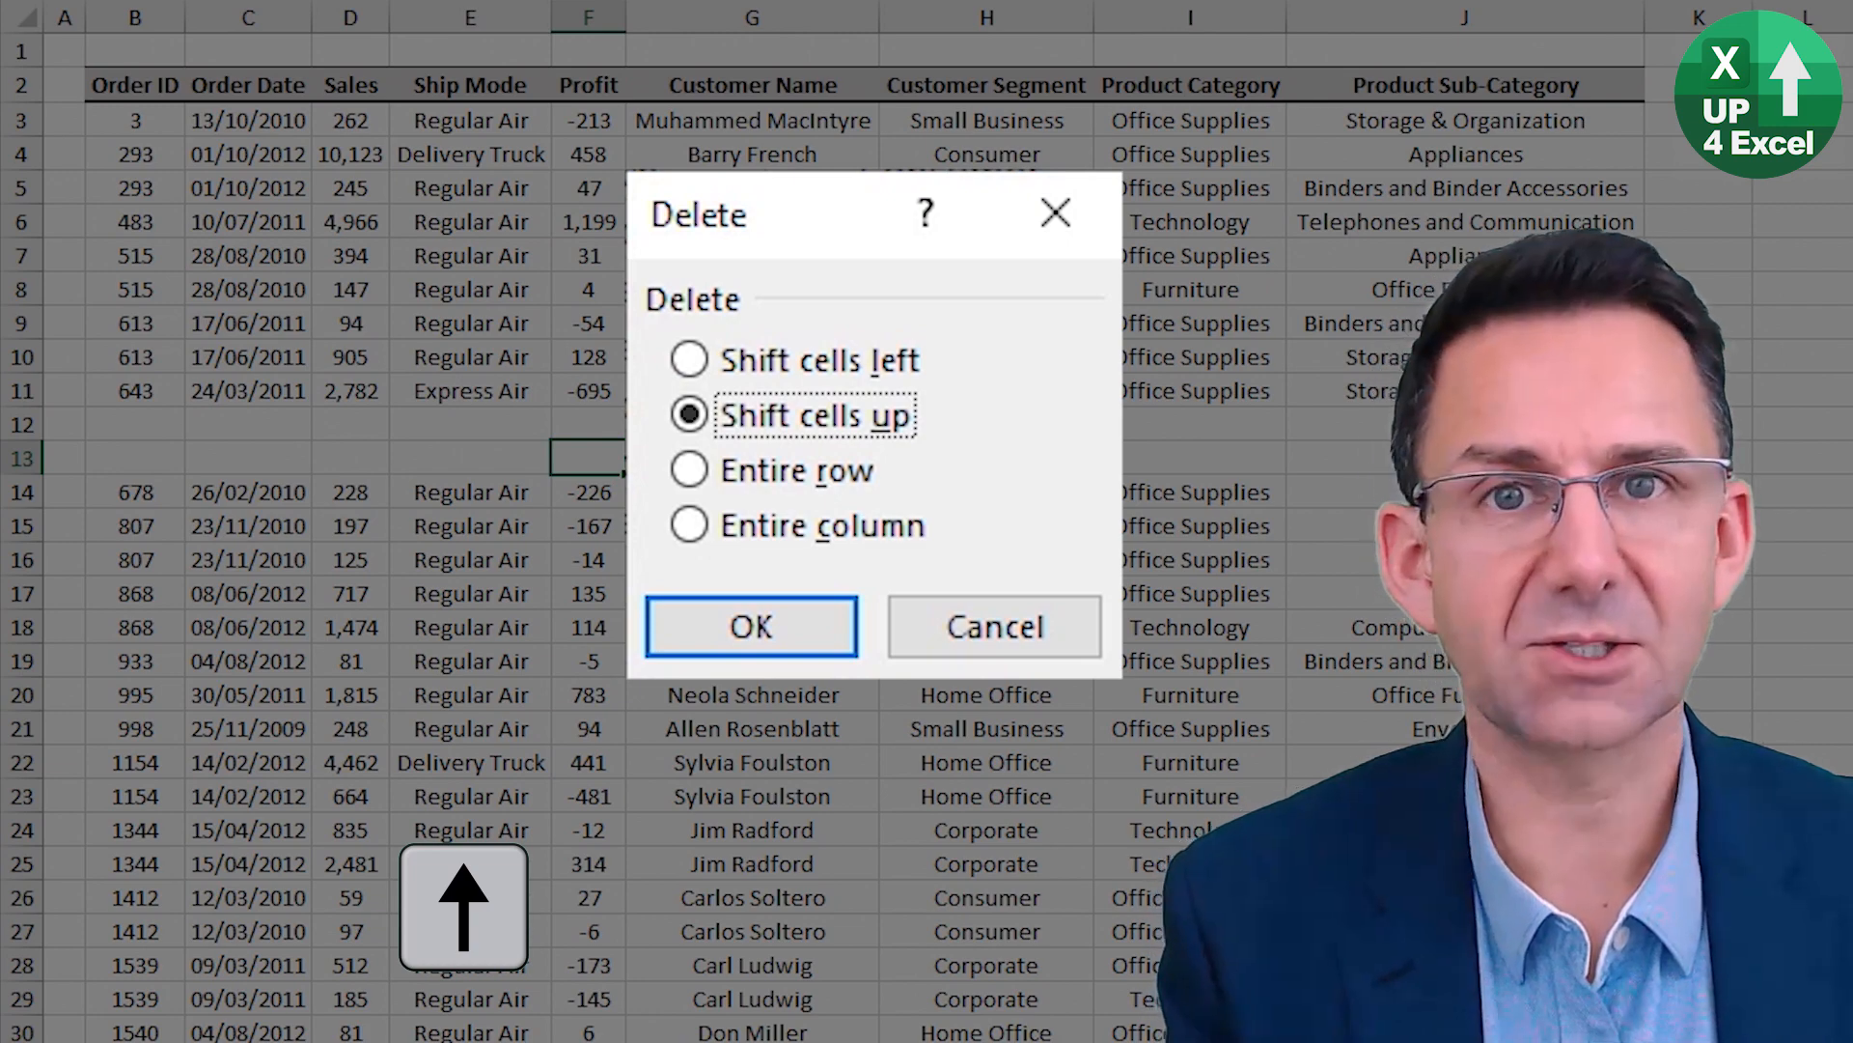
{"action": "key", "text": "Escape"}
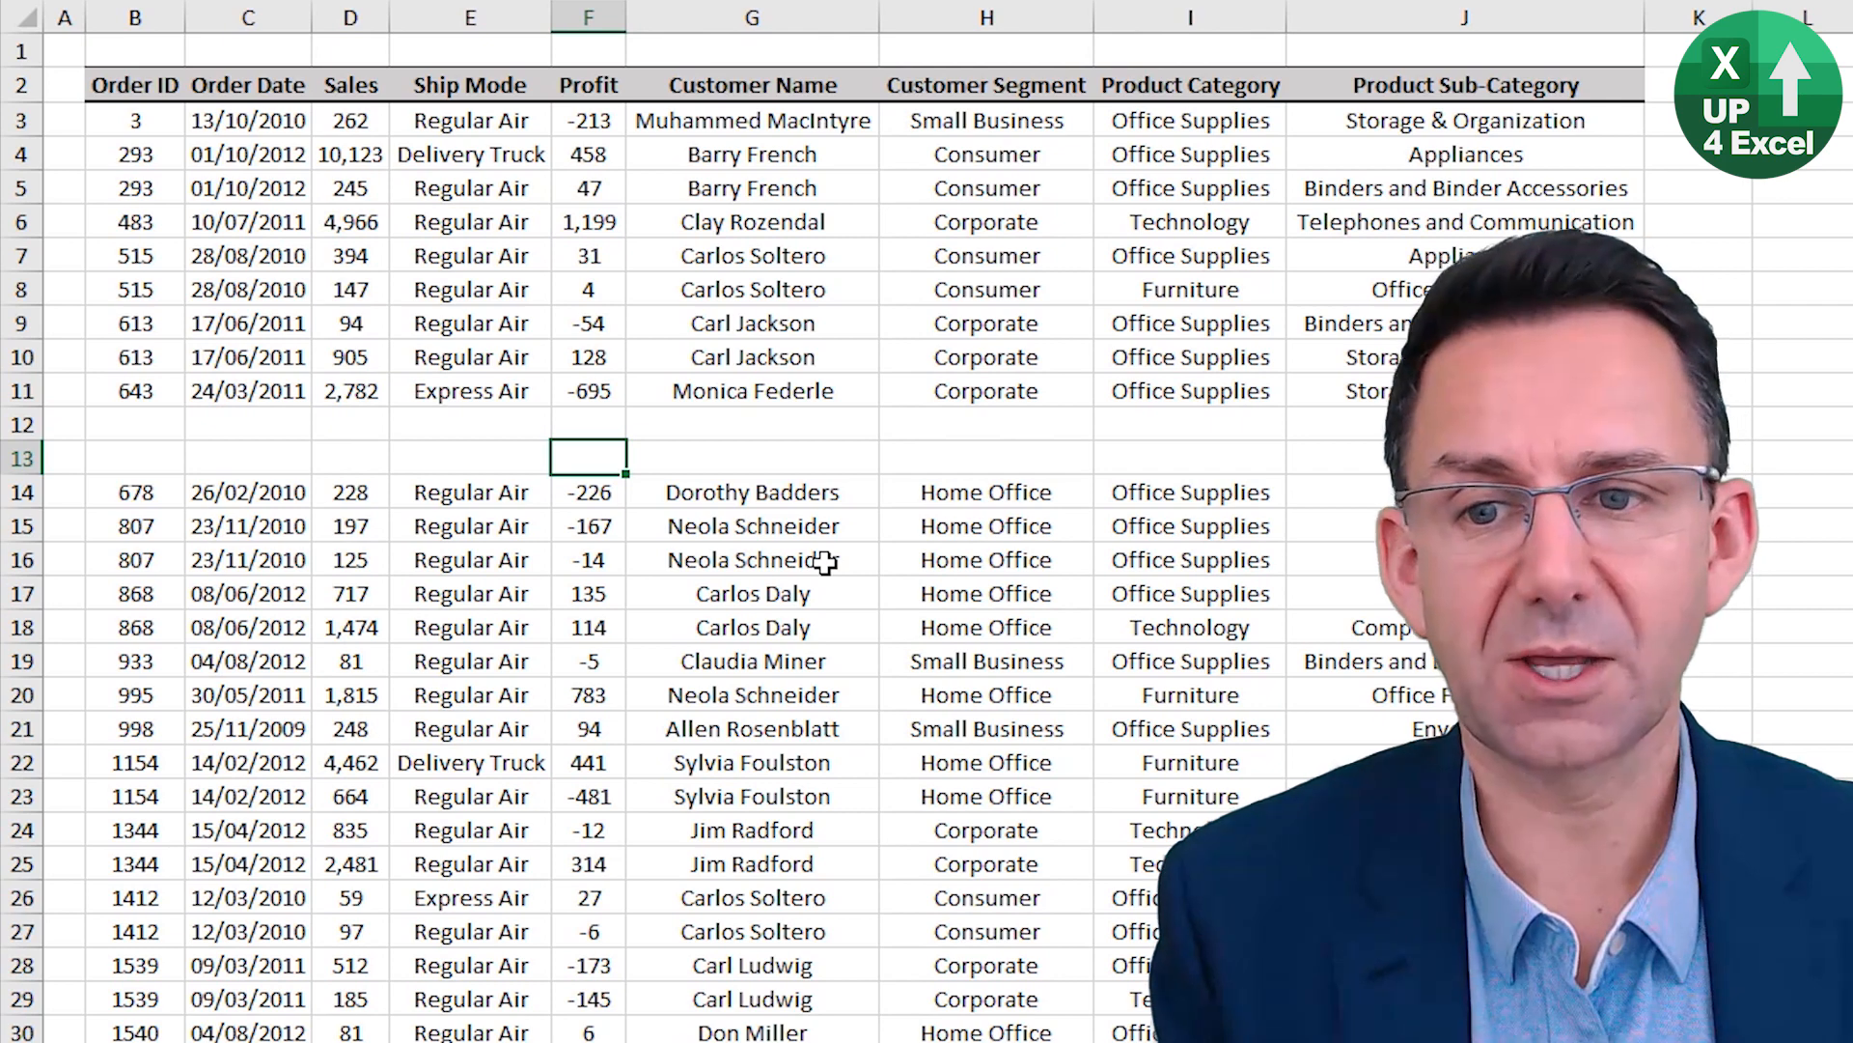
Delete both blank rows, 12 and 13, together as entire rows.
{"action": "key", "text": "shift+space"}
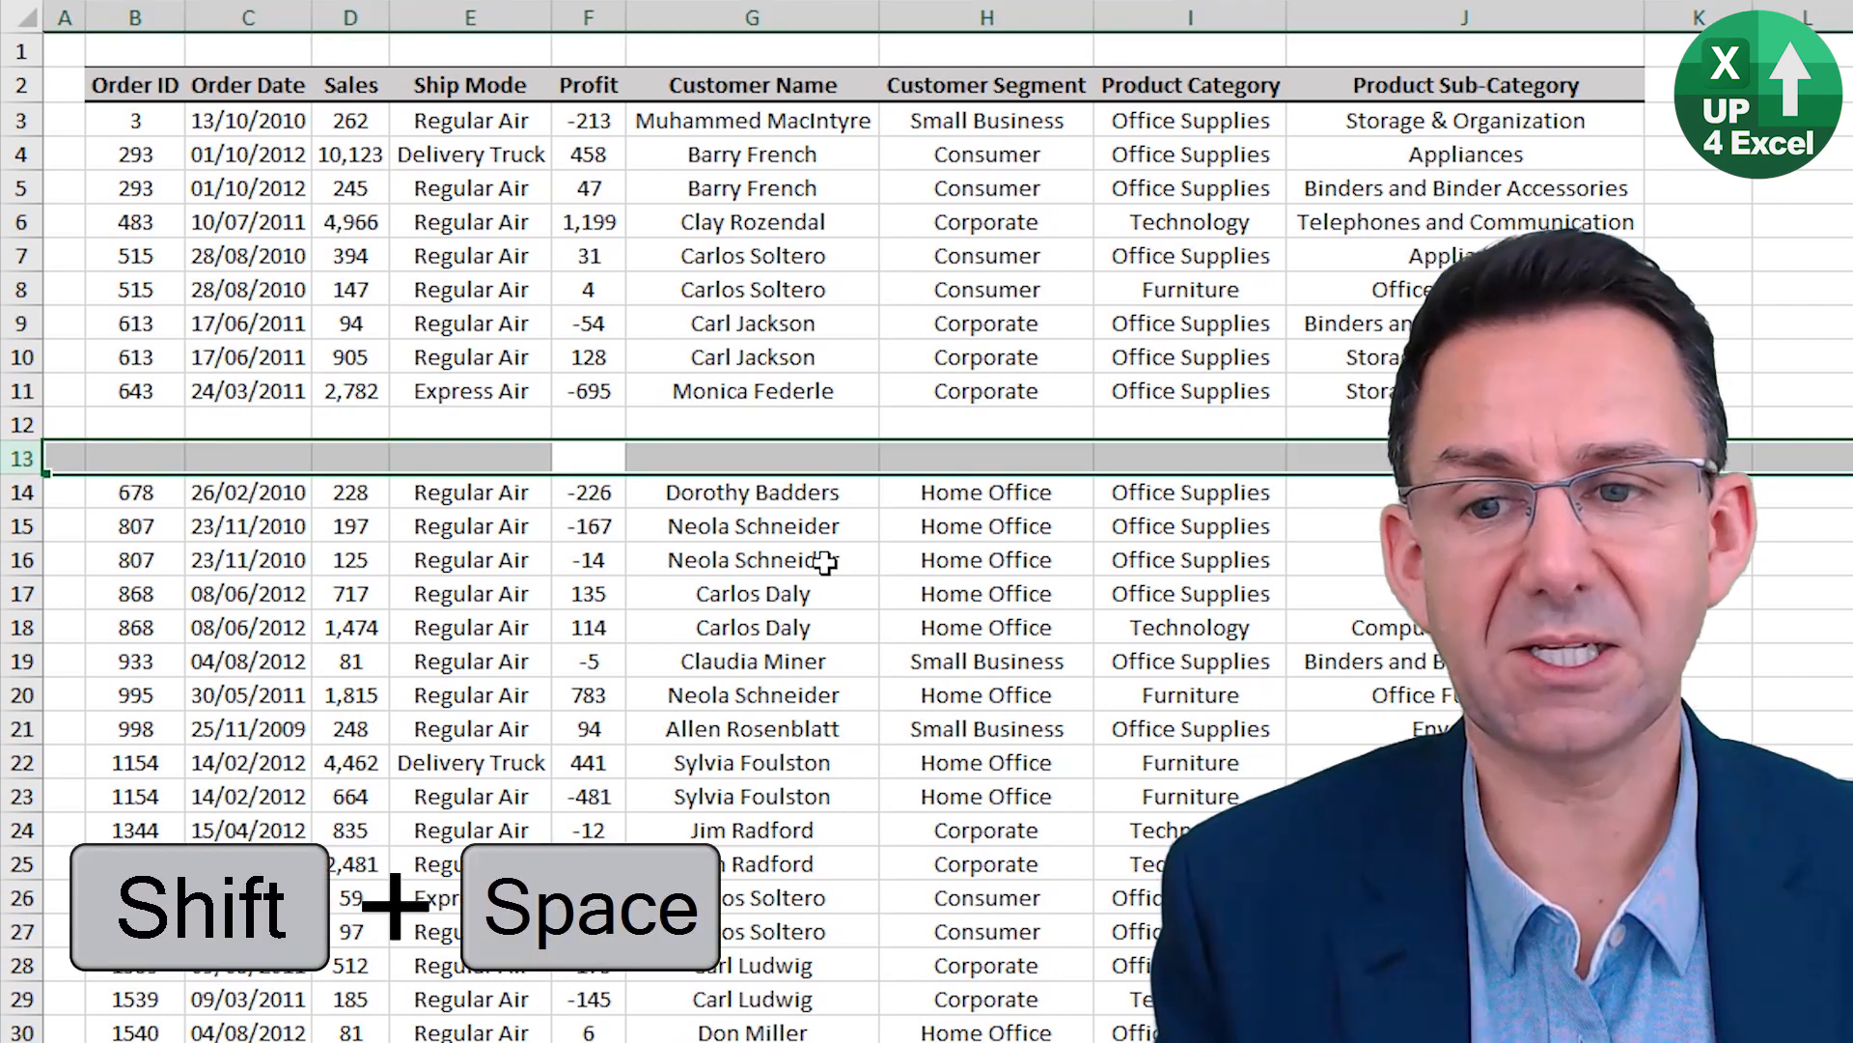
{"action": "key", "text": "Up"}
{"action": "key", "text": "shift+Down"}
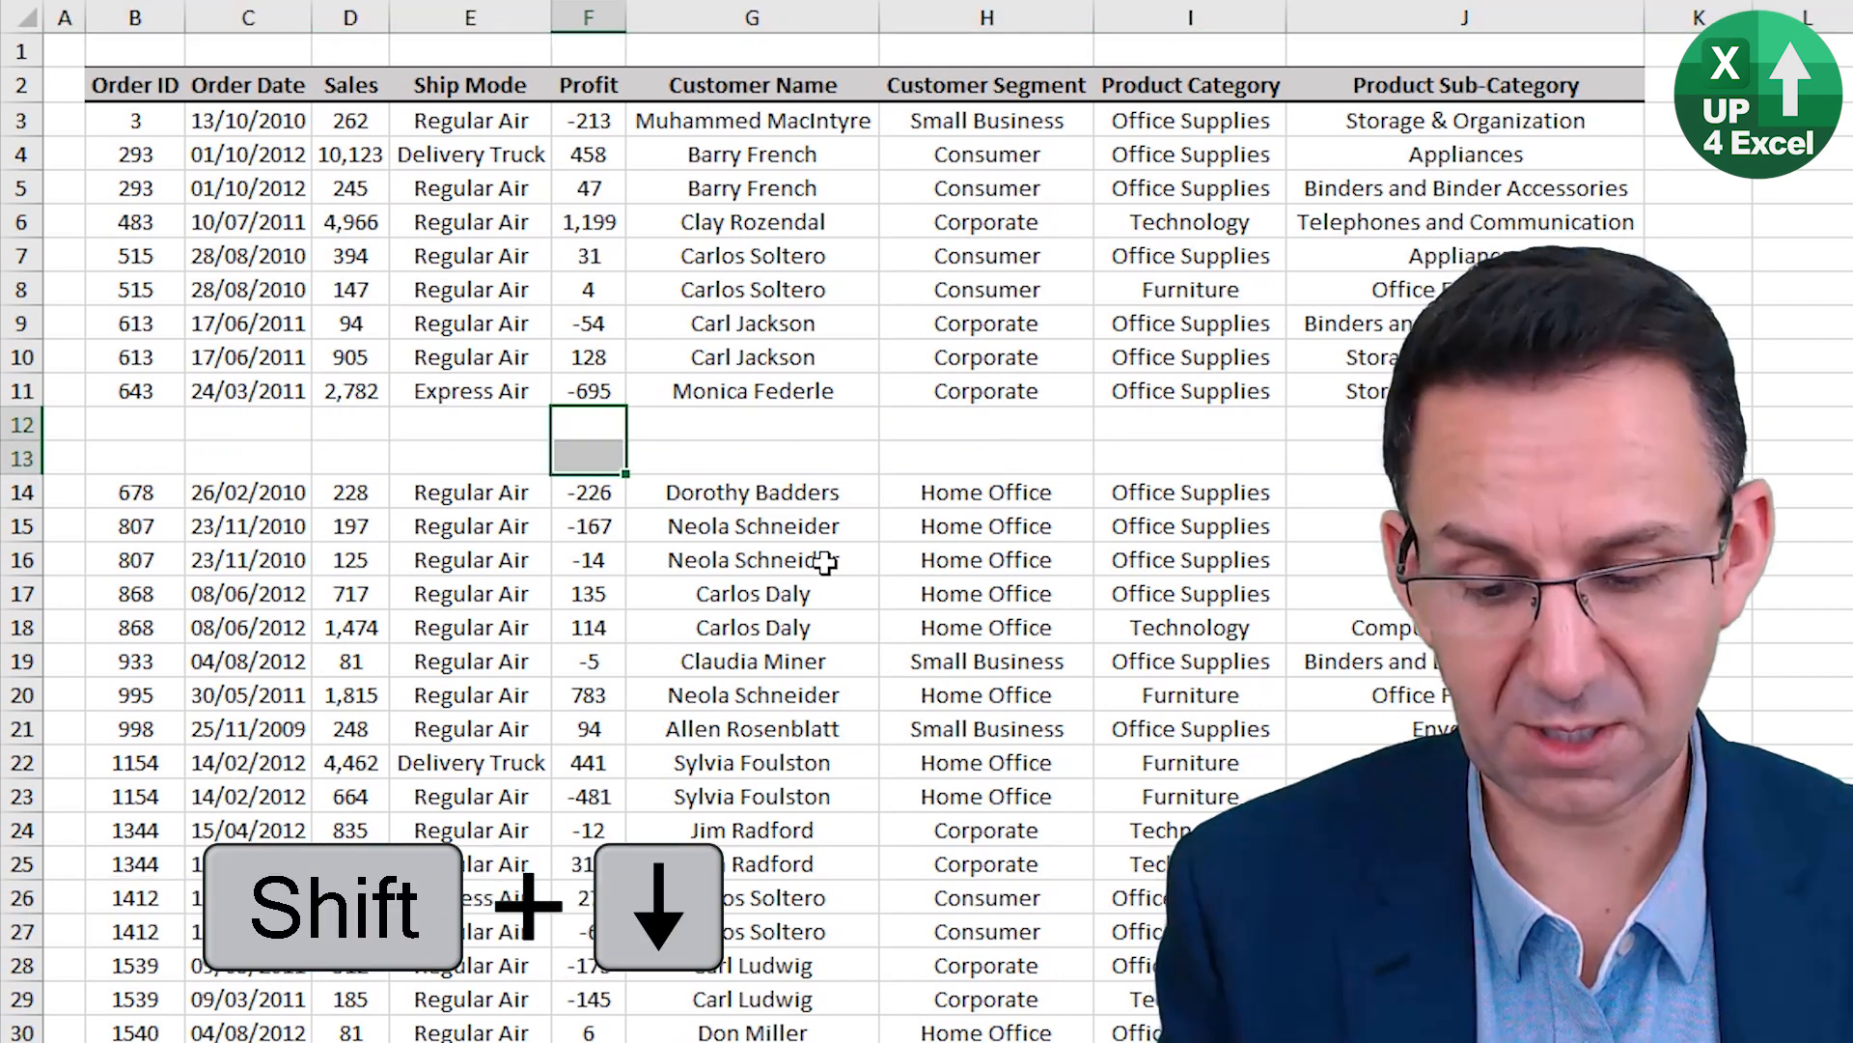
{"action": "key", "text": "shift+space"}
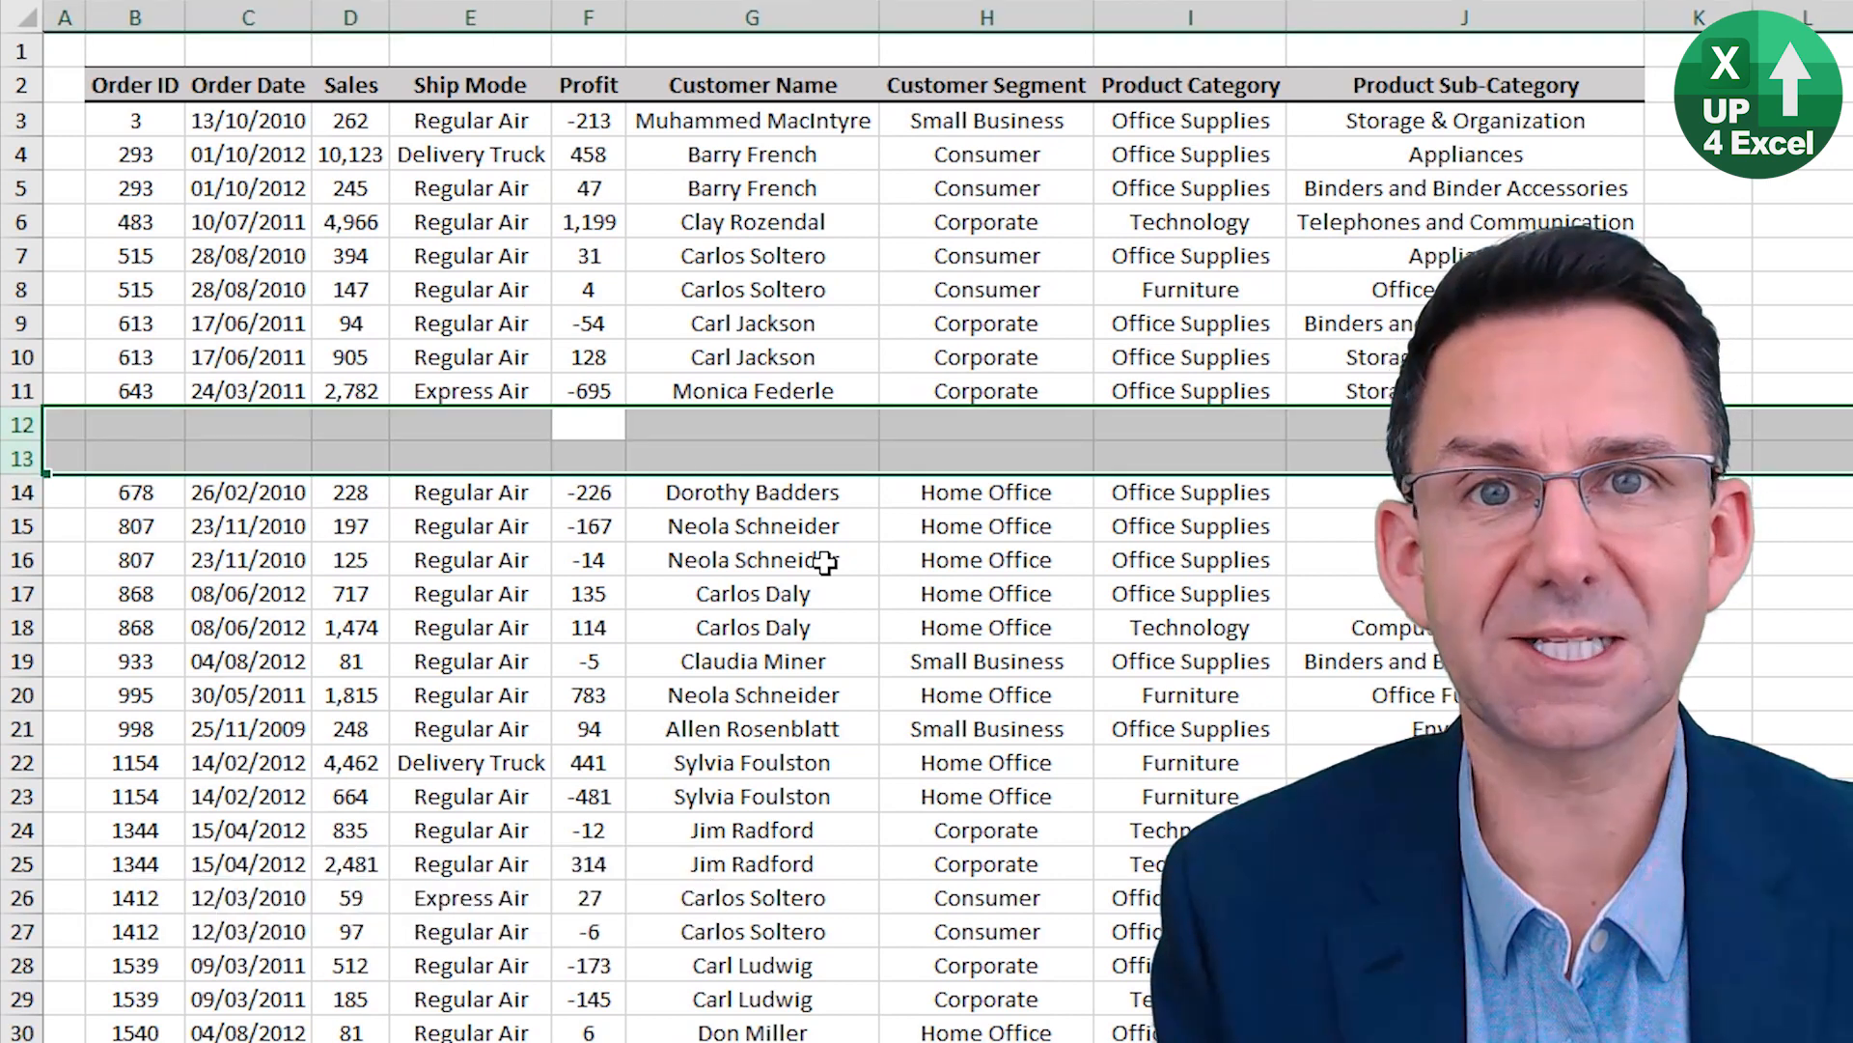
{"action": "key", "text": "ctrl+minus"}
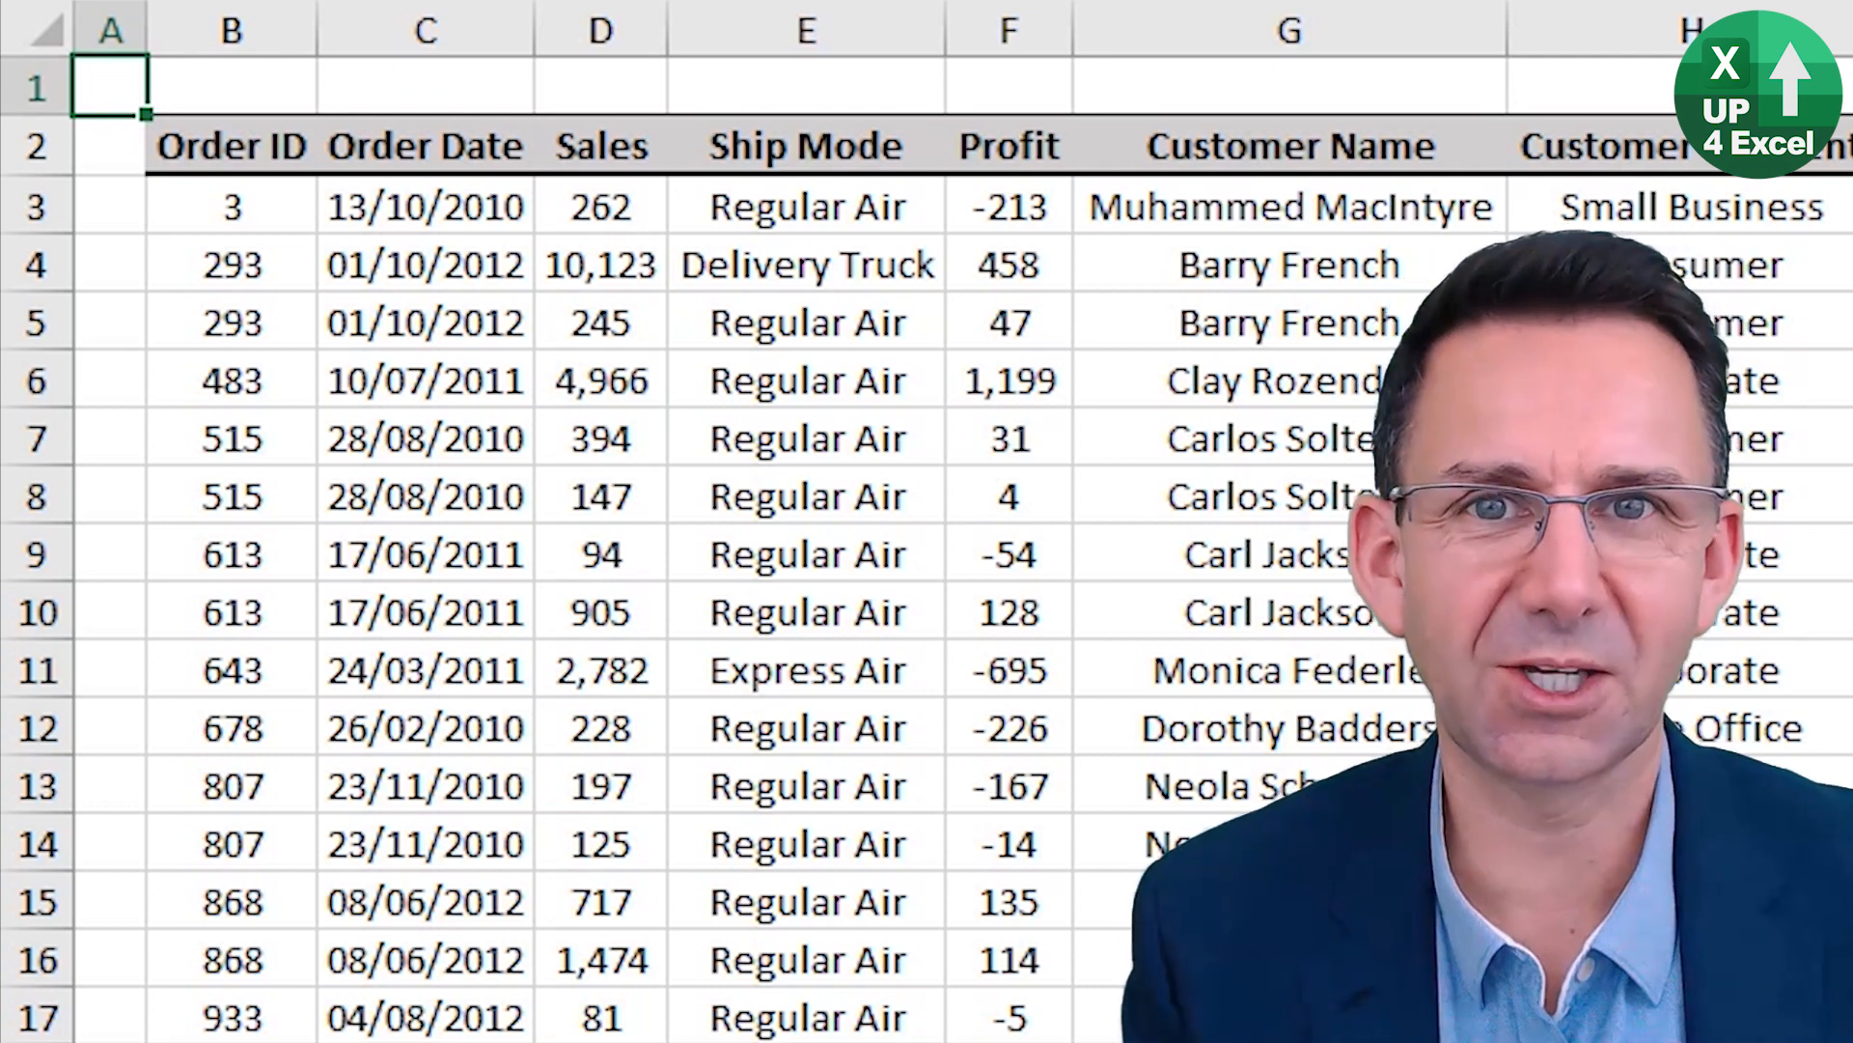
Hide row 9 from its Ship Mode cell, unhide it, and hide it once more.
{"action": "left_click", "coordinate": [798, 544]}
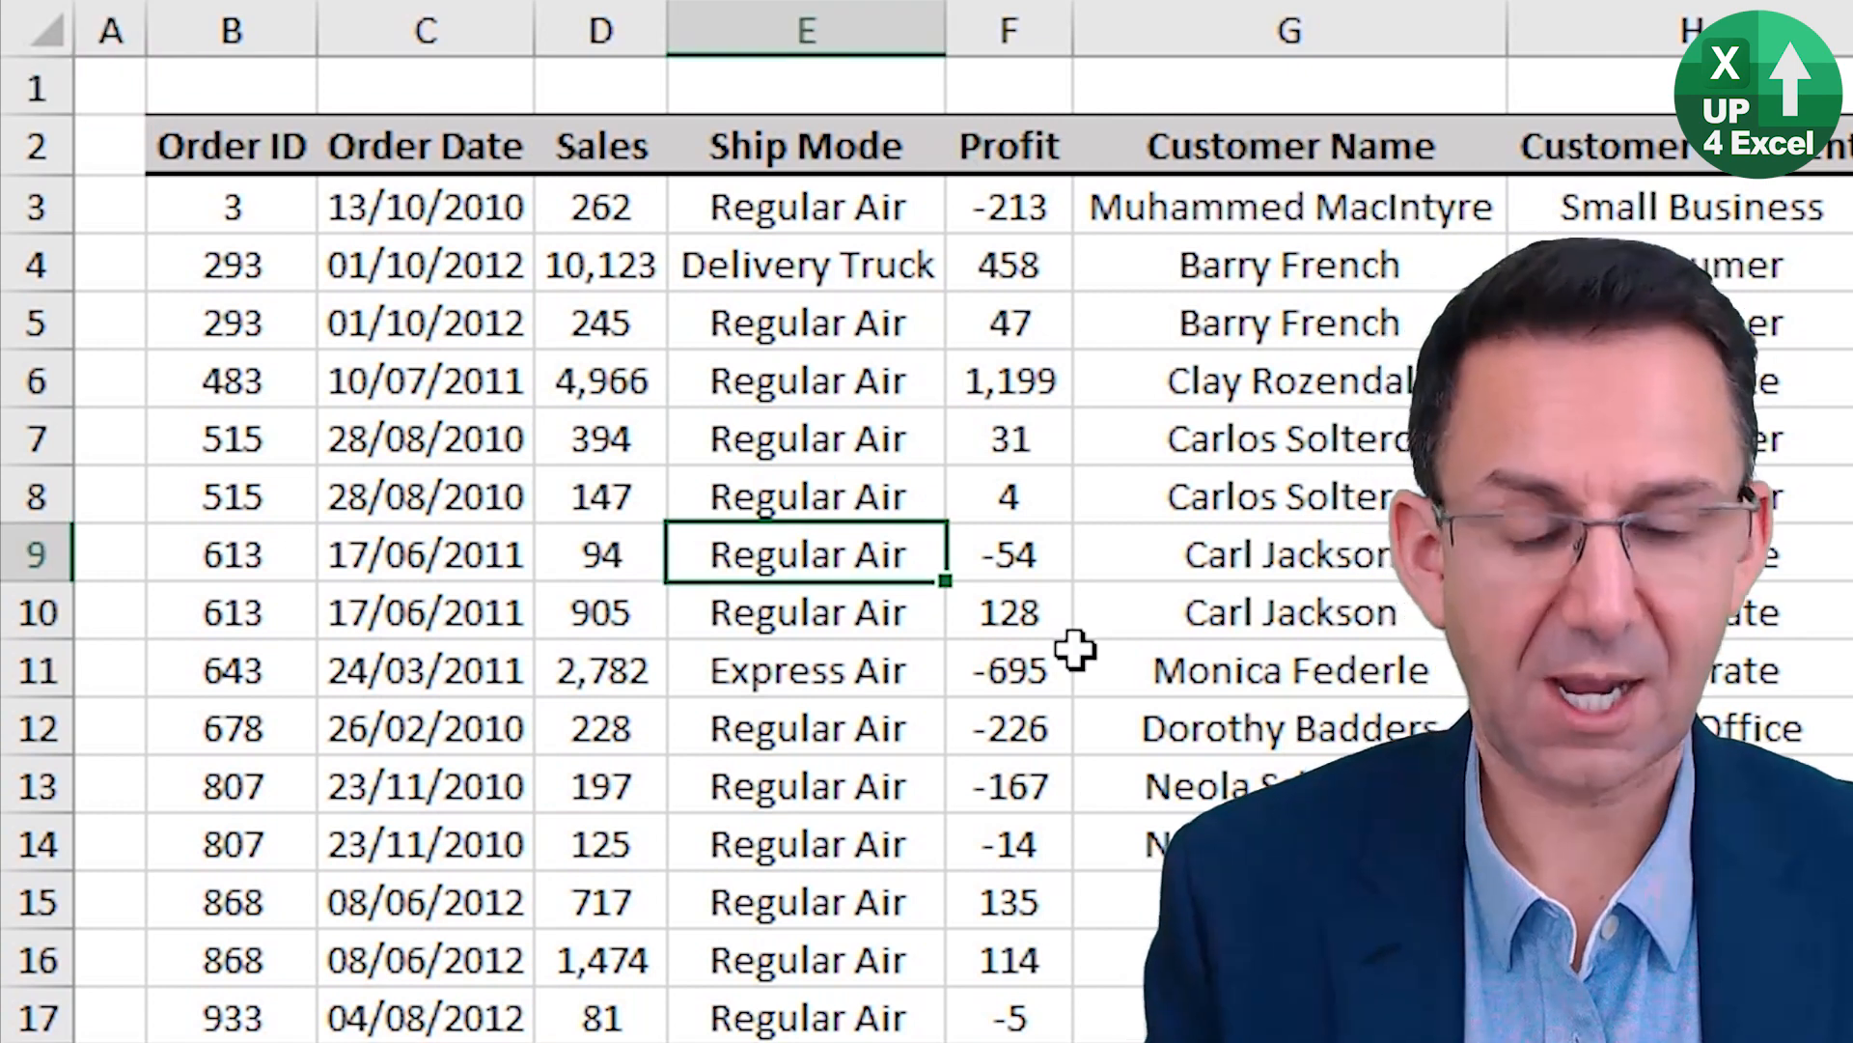
{"action": "key", "text": "ctrl+9"}
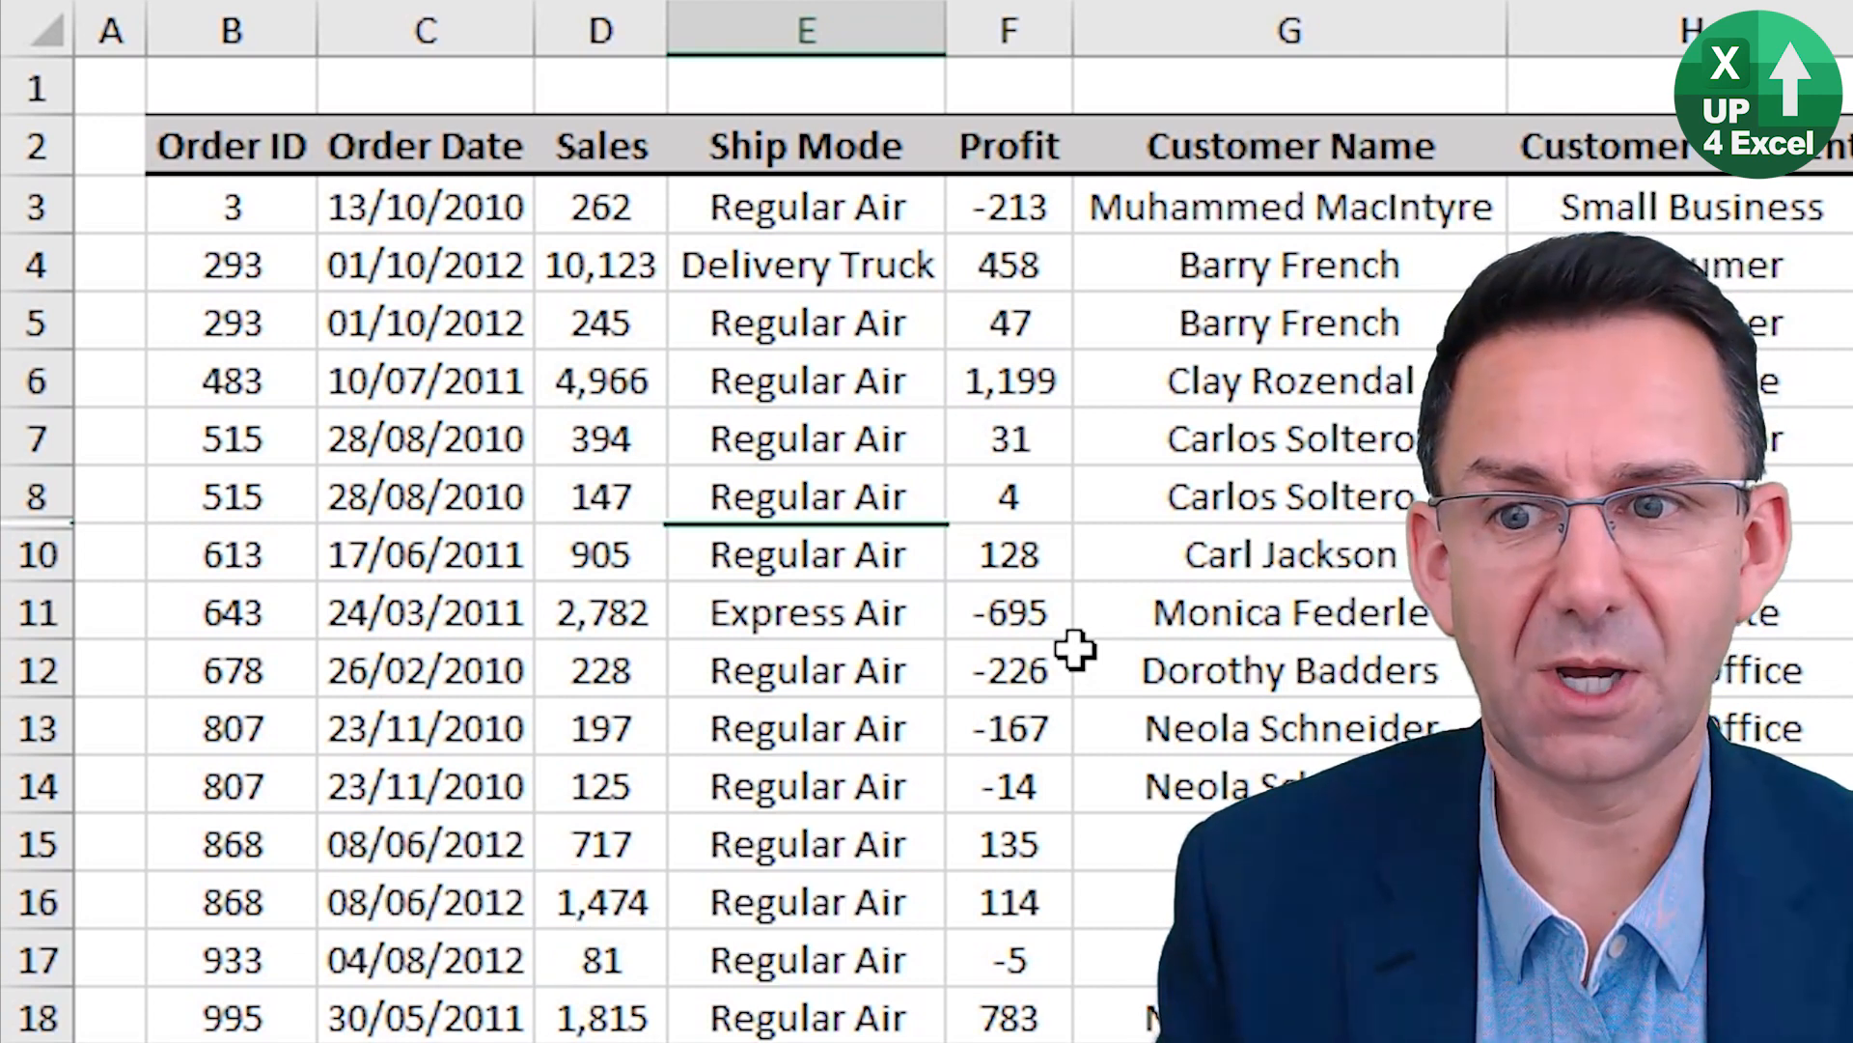
{"action": "key", "text": "ctrl+shift+9"}
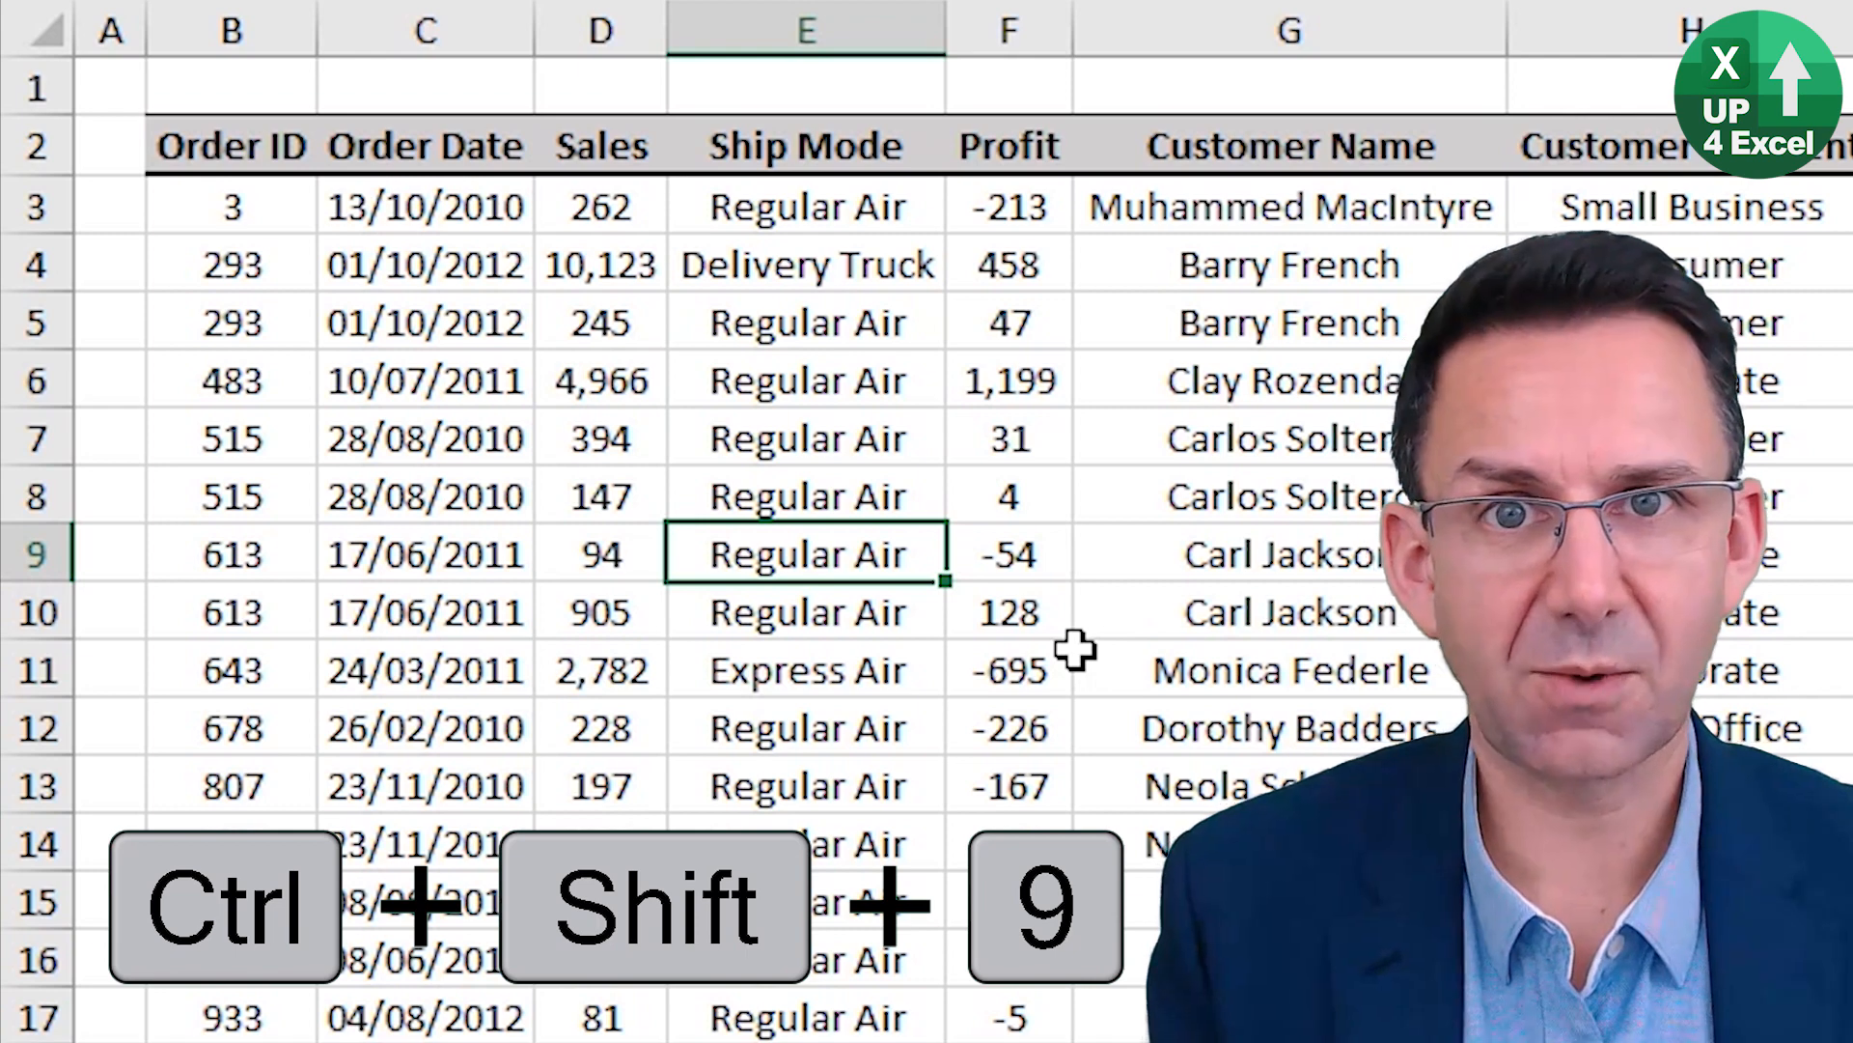
{"action": "key", "text": "ctrl+9"}
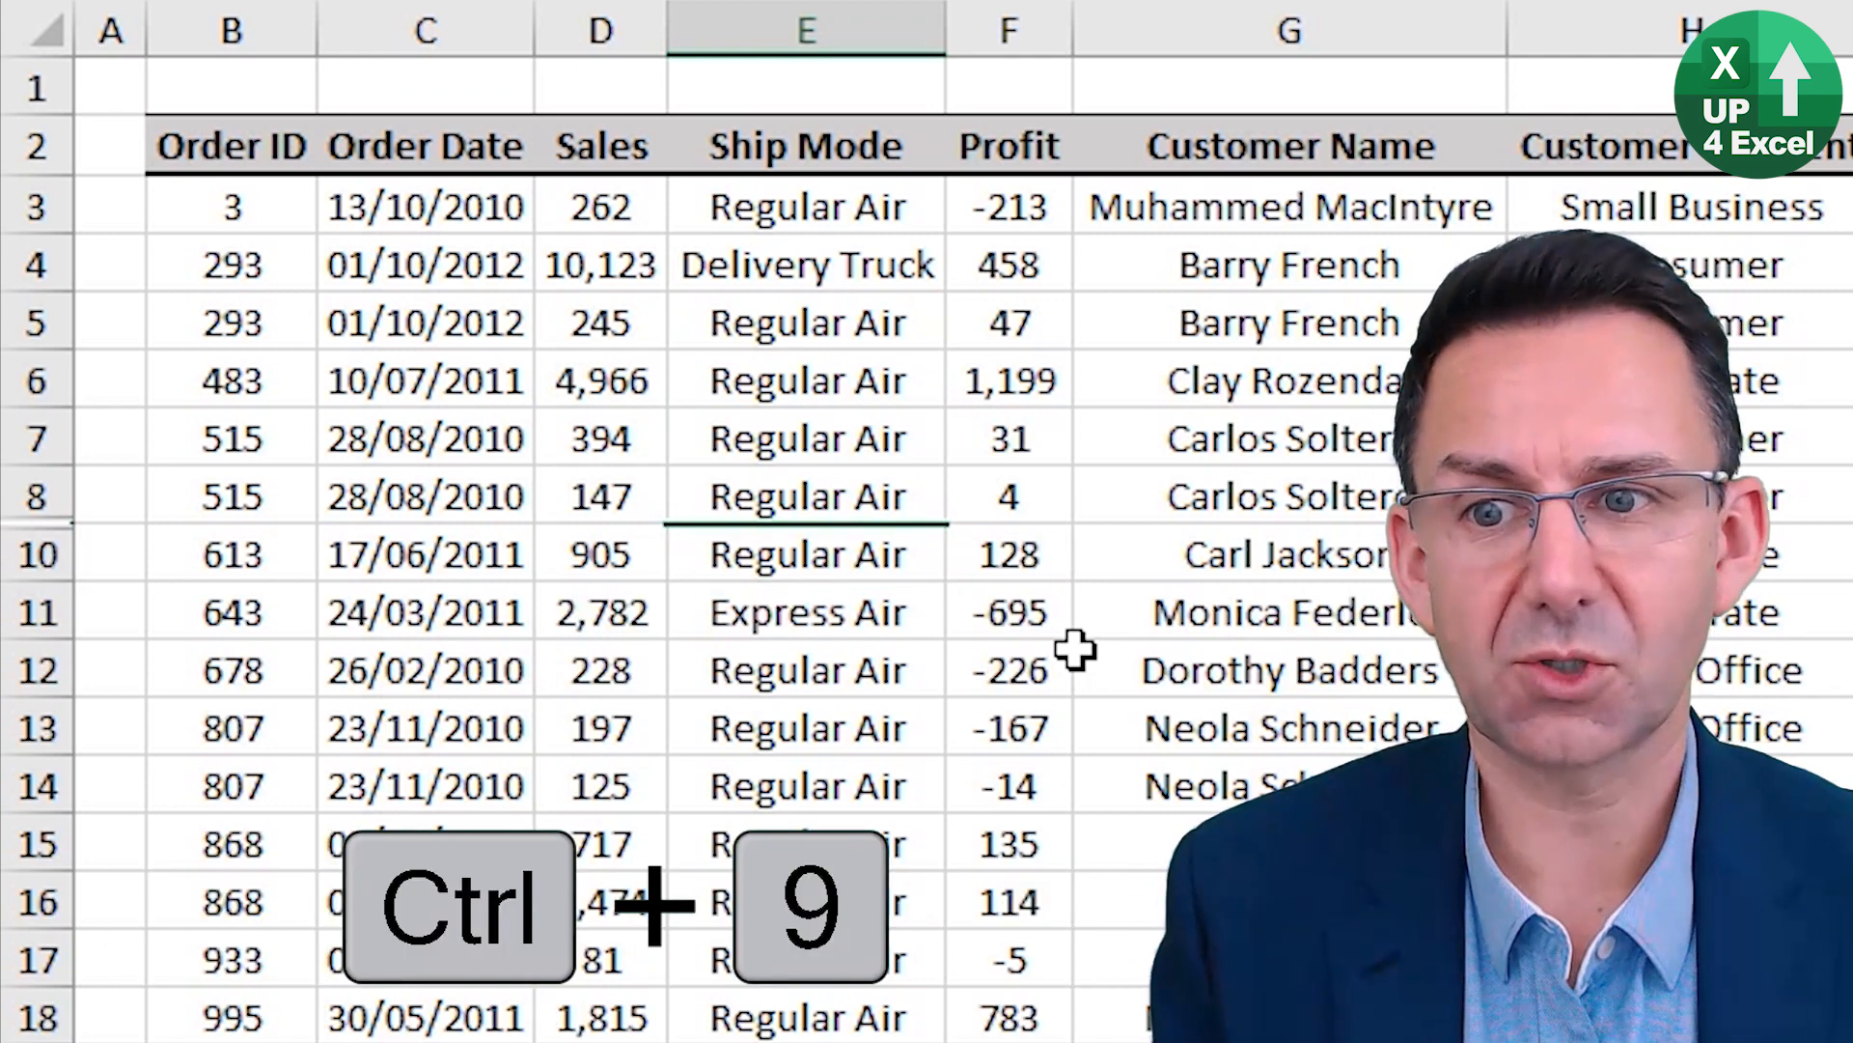
Unhide row 9 by extending a selection in the Ship Mode column from row 7 to row 11.
{"action": "key", "text": "Up"}
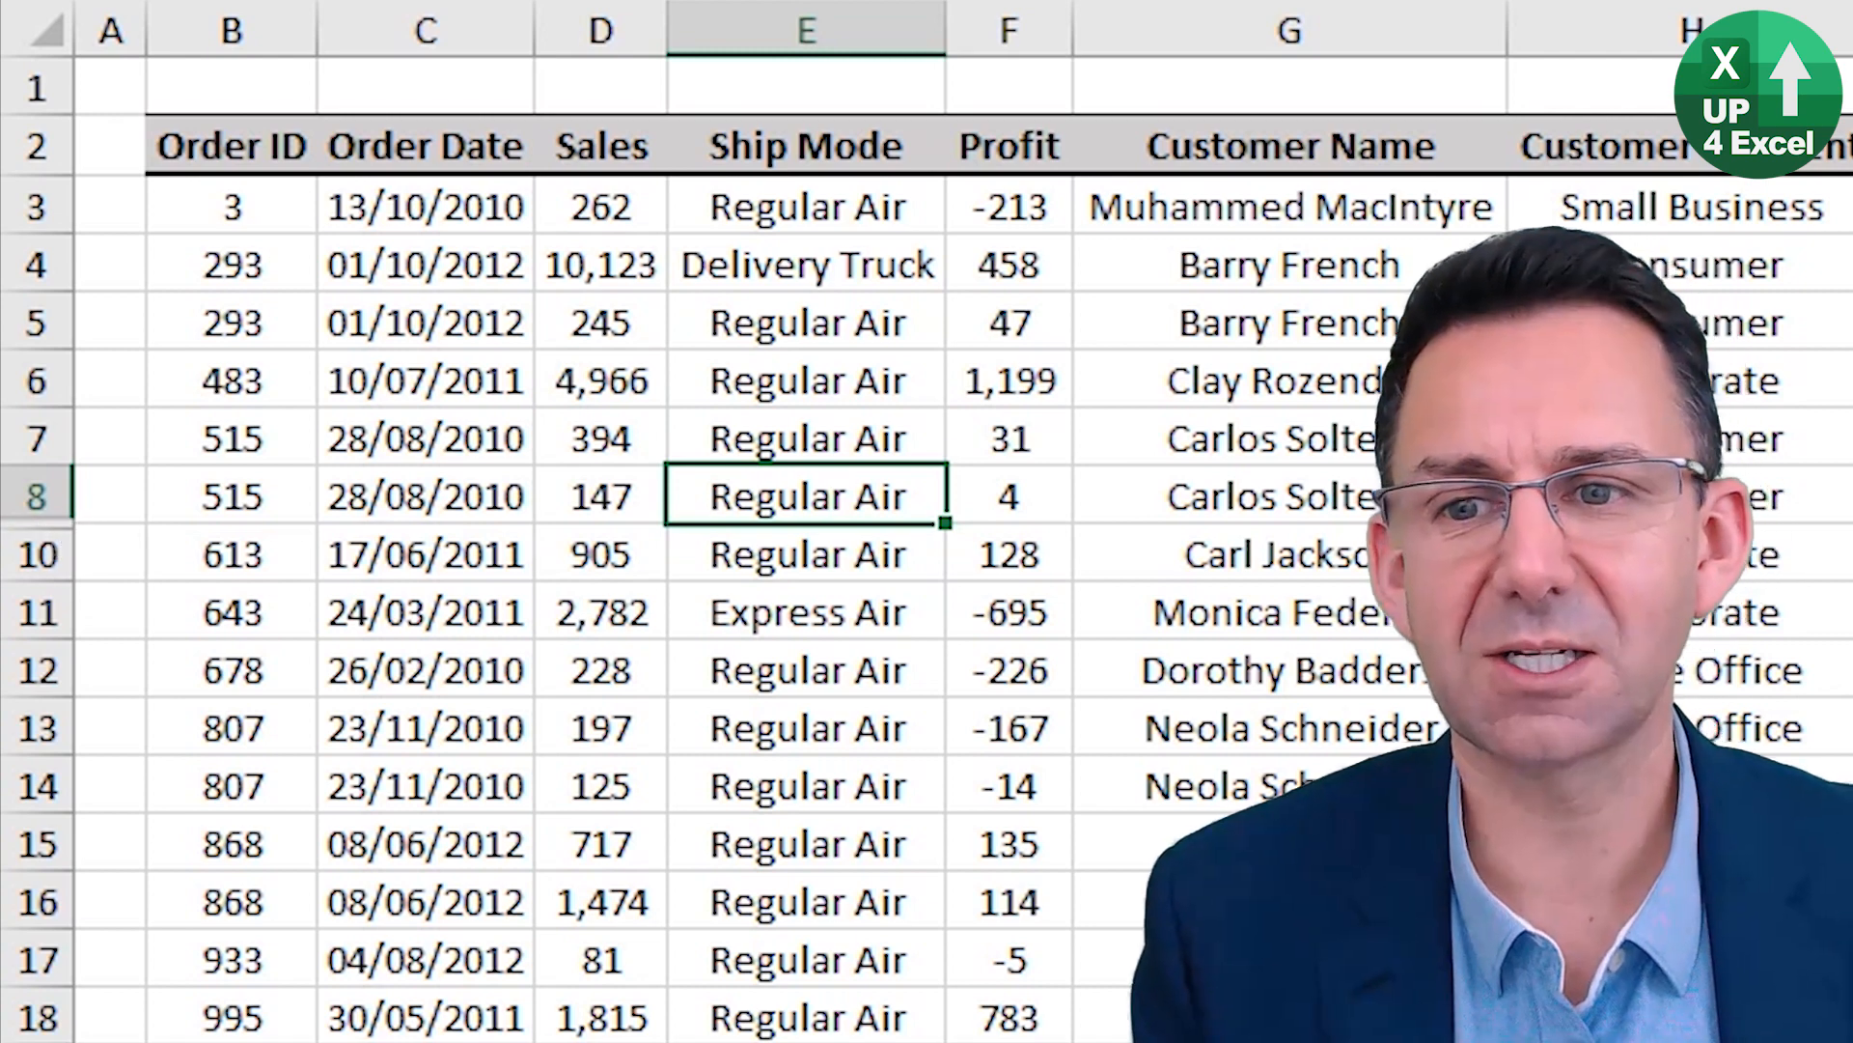
{"action": "key", "text": "Up"}
{"action": "key", "text": "shift+Down"}
{"action": "key", "text": "shift+Down"}
{"action": "key", "text": "shift+Down"}
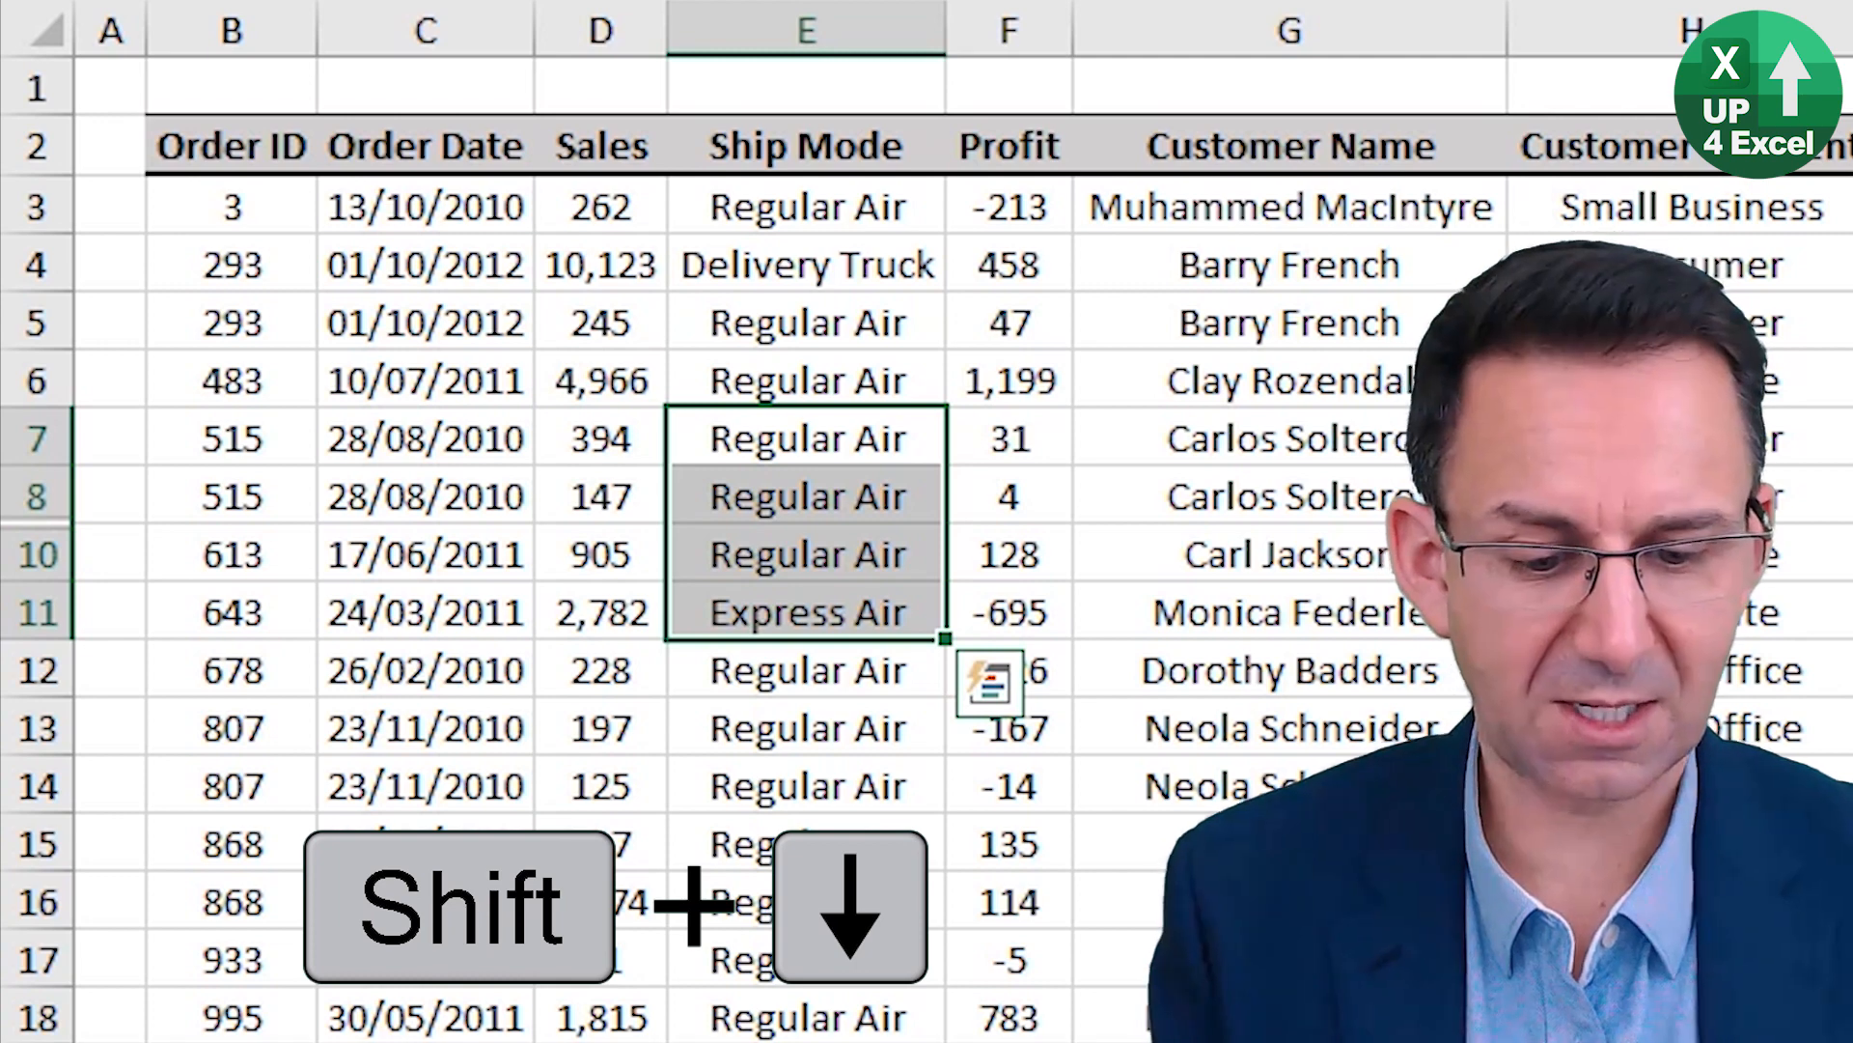
{"action": "key", "text": "ctrl+shift+9"}
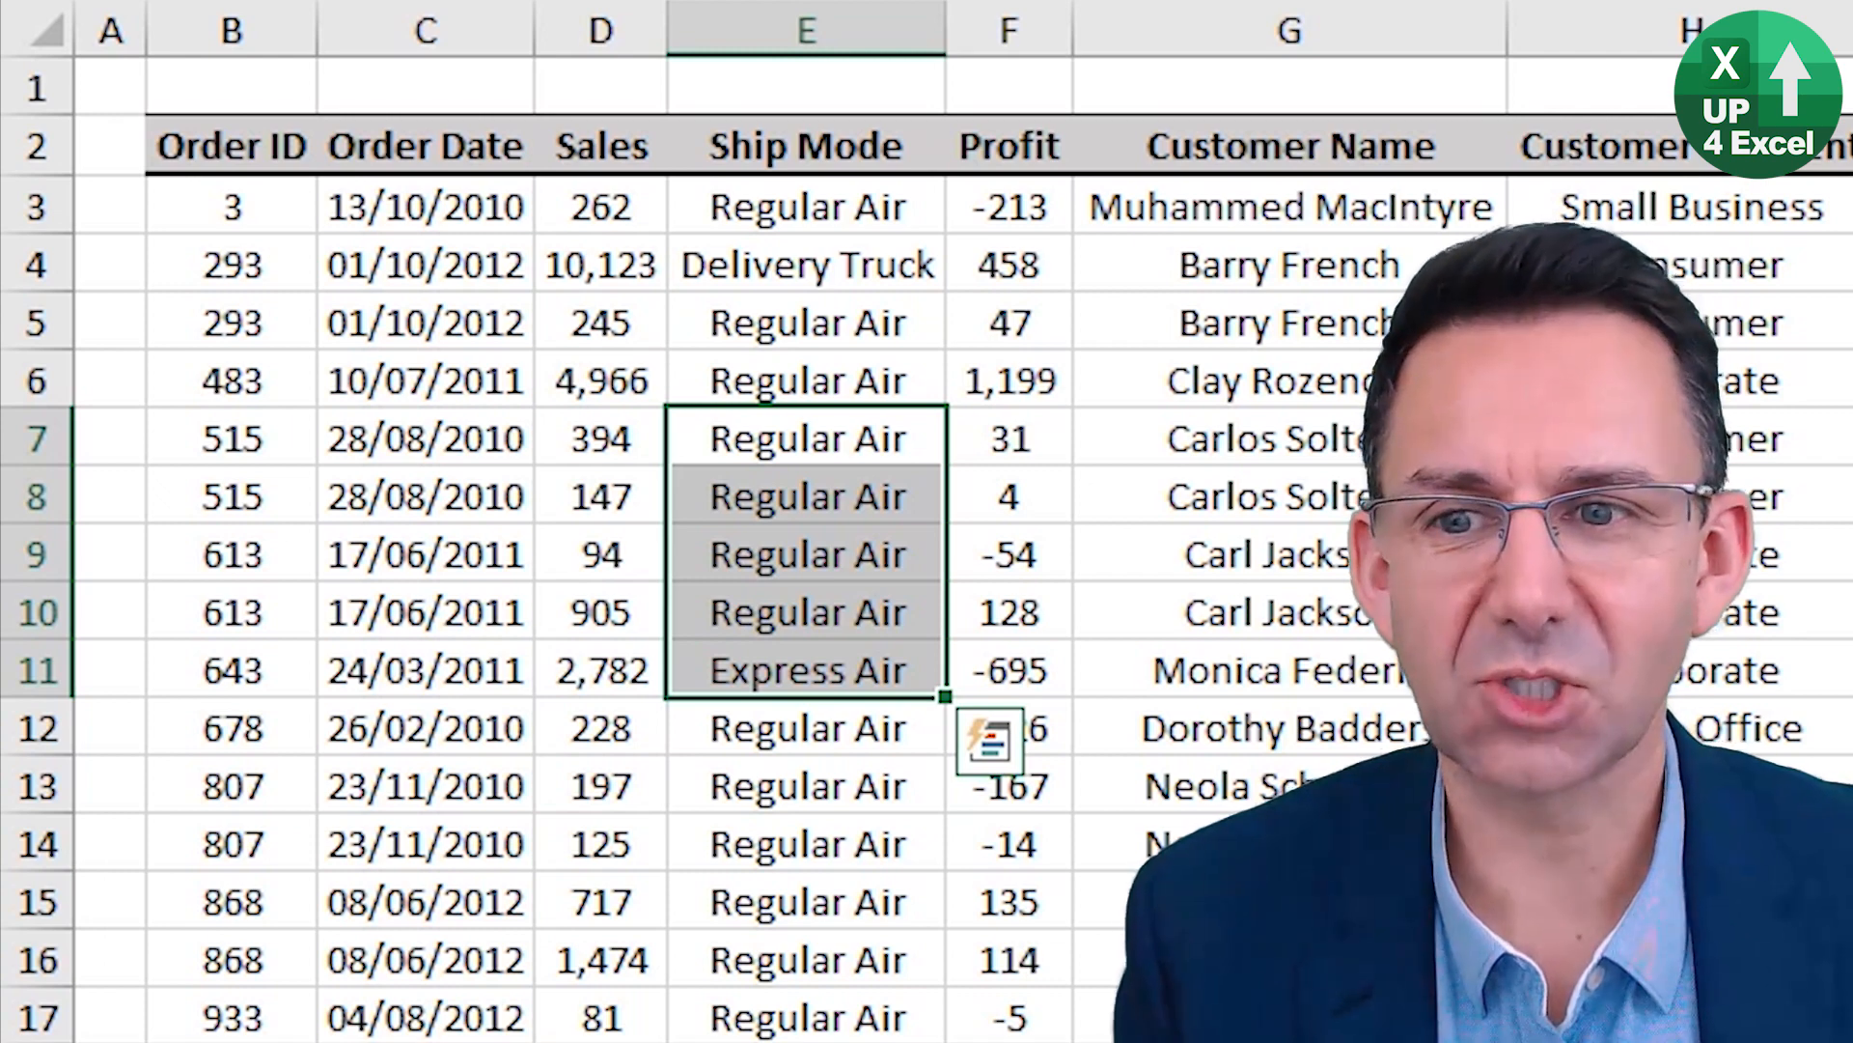
Hide the Profit column from its cell in row 7 and unhide the column again.
{"action": "key", "text": "Right"}
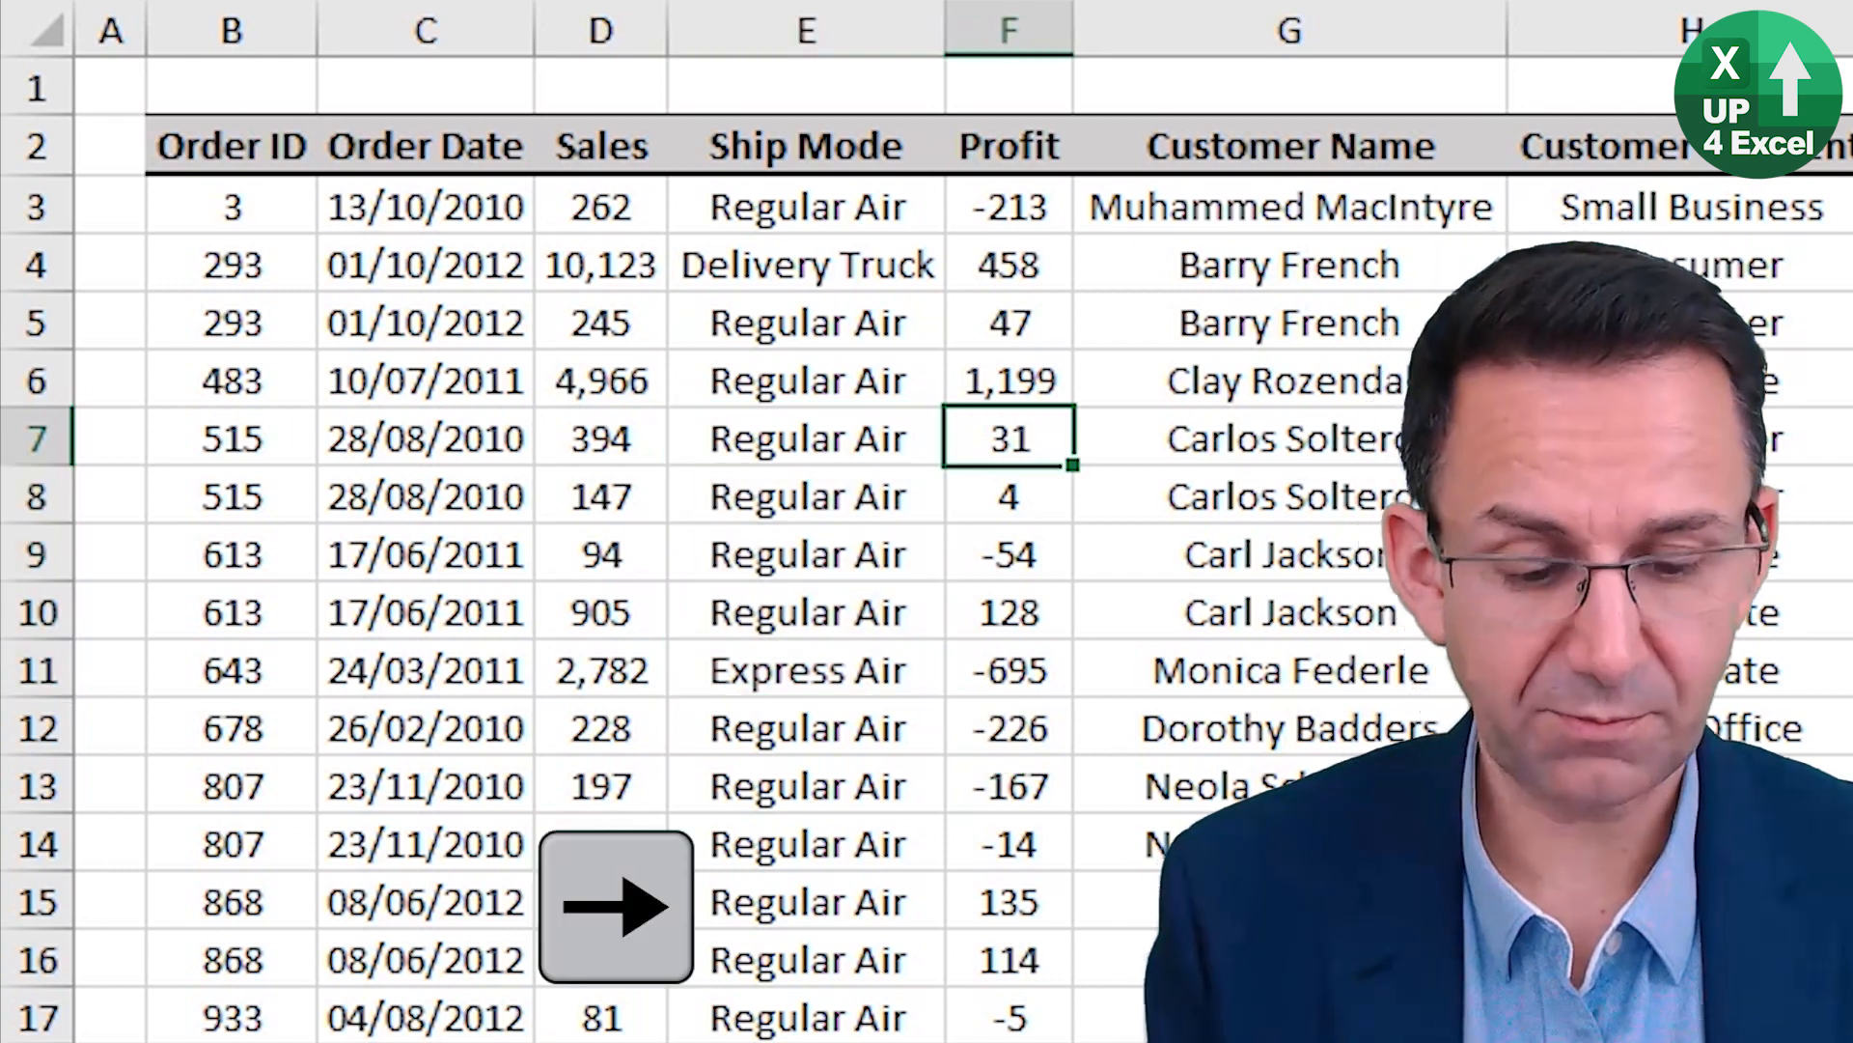
{"action": "key", "text": "ctrl+0"}
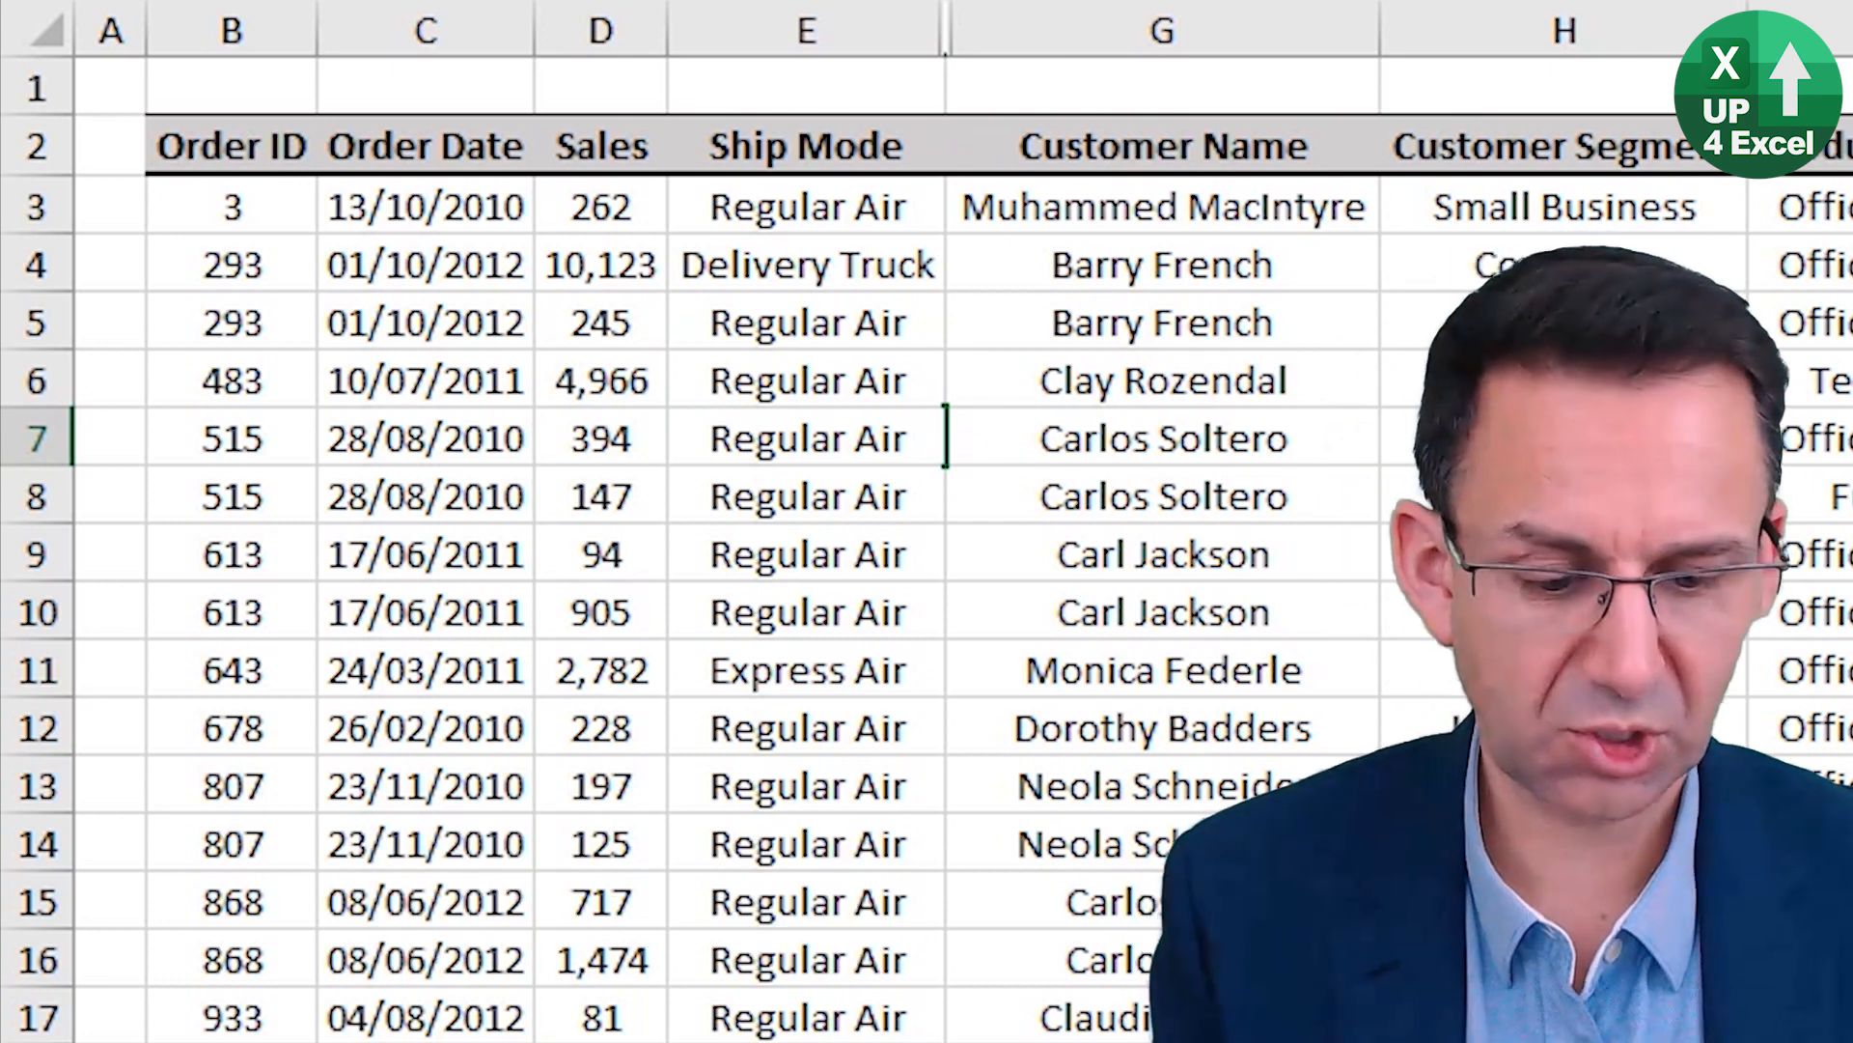
{"action": "key", "text": "ctrl+shift+0"}
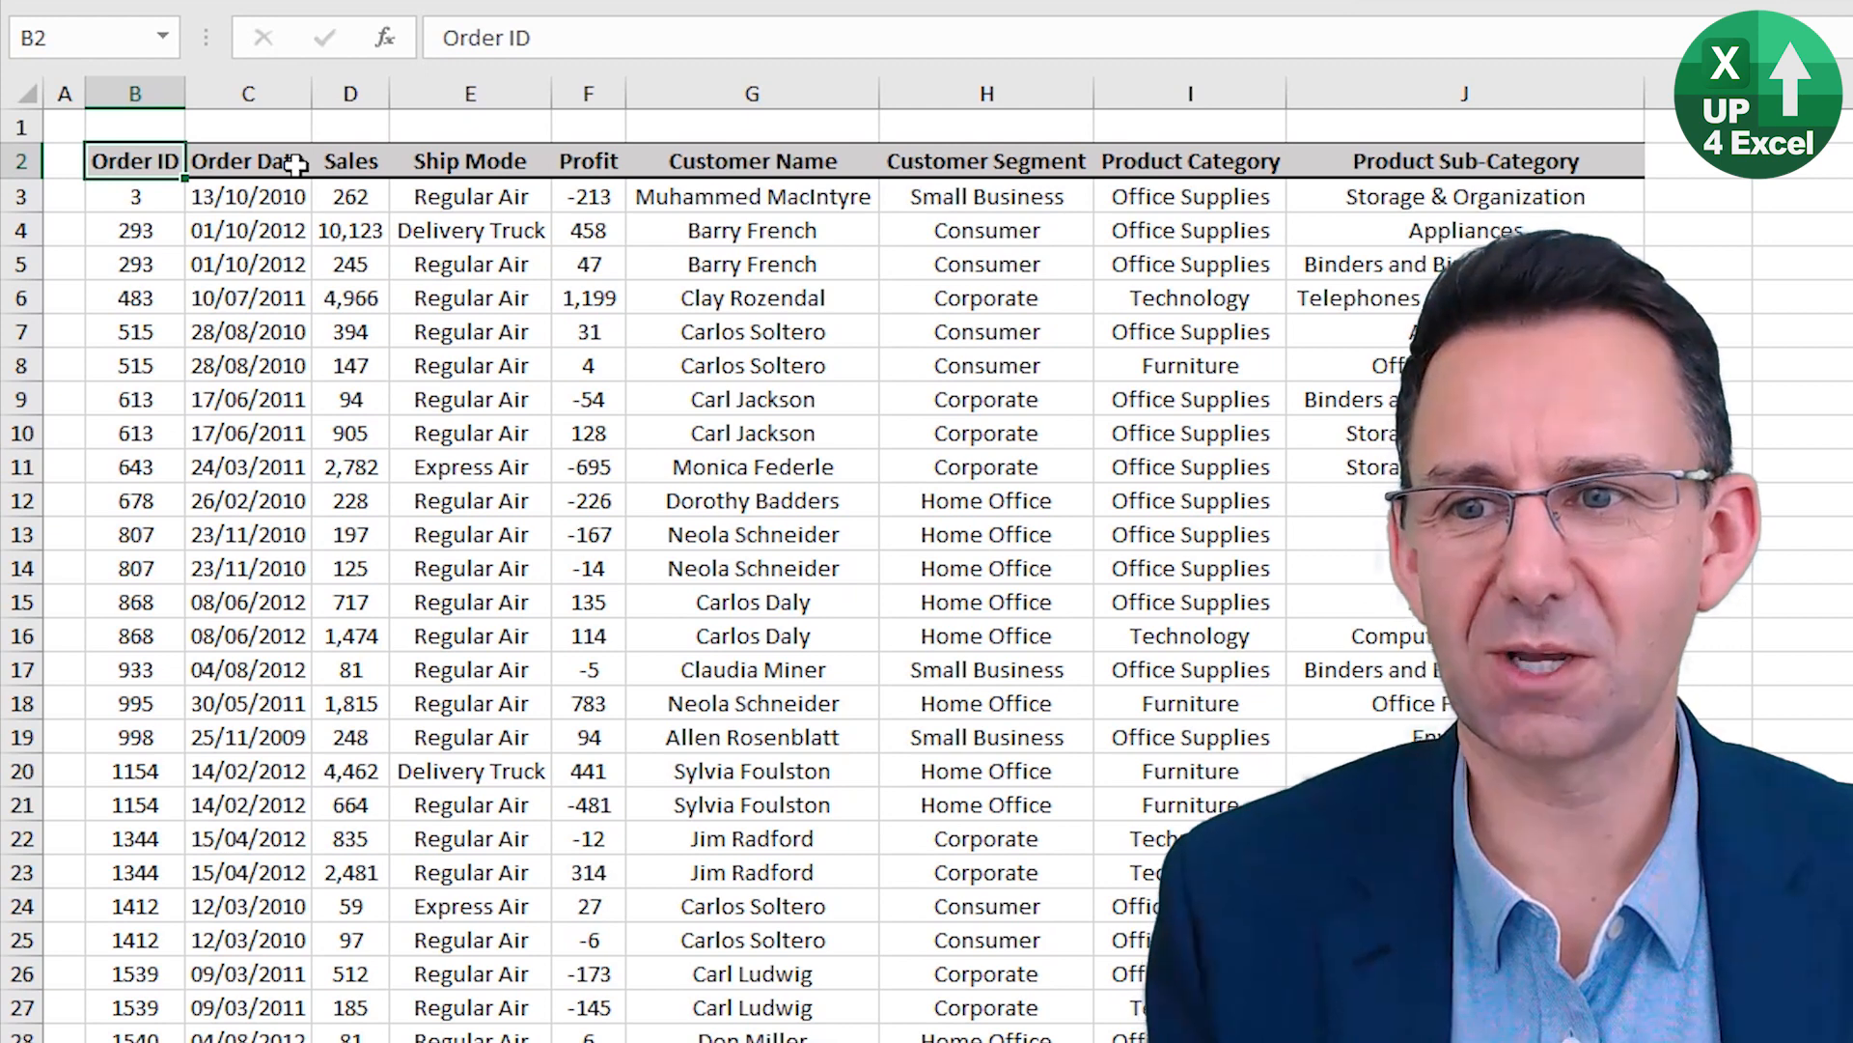
Group rows 3 to 16 using the Order ID cells B3:B16.
{"action": "key", "text": "Down"}
{"action": "key", "text": "shift+Down"}
{"action": "key", "text": "shift+Down"}
{"action": "key", "text": "shift+Down"}
{"action": "key", "text": "shift+Down"}
{"action": "key", "text": "shift+Down"}
{"action": "key", "text": "shift+Down"}
{"action": "key", "text": "shift+Down"}
{"action": "key", "text": "shift+Down"}
{"action": "key", "text": "shift+Down"}
{"action": "key", "text": "shift+Down"}
{"action": "key", "text": "shift+Down"}
{"action": "key", "text": "shift+Down"}
{"action": "key", "text": "shift+Down"}
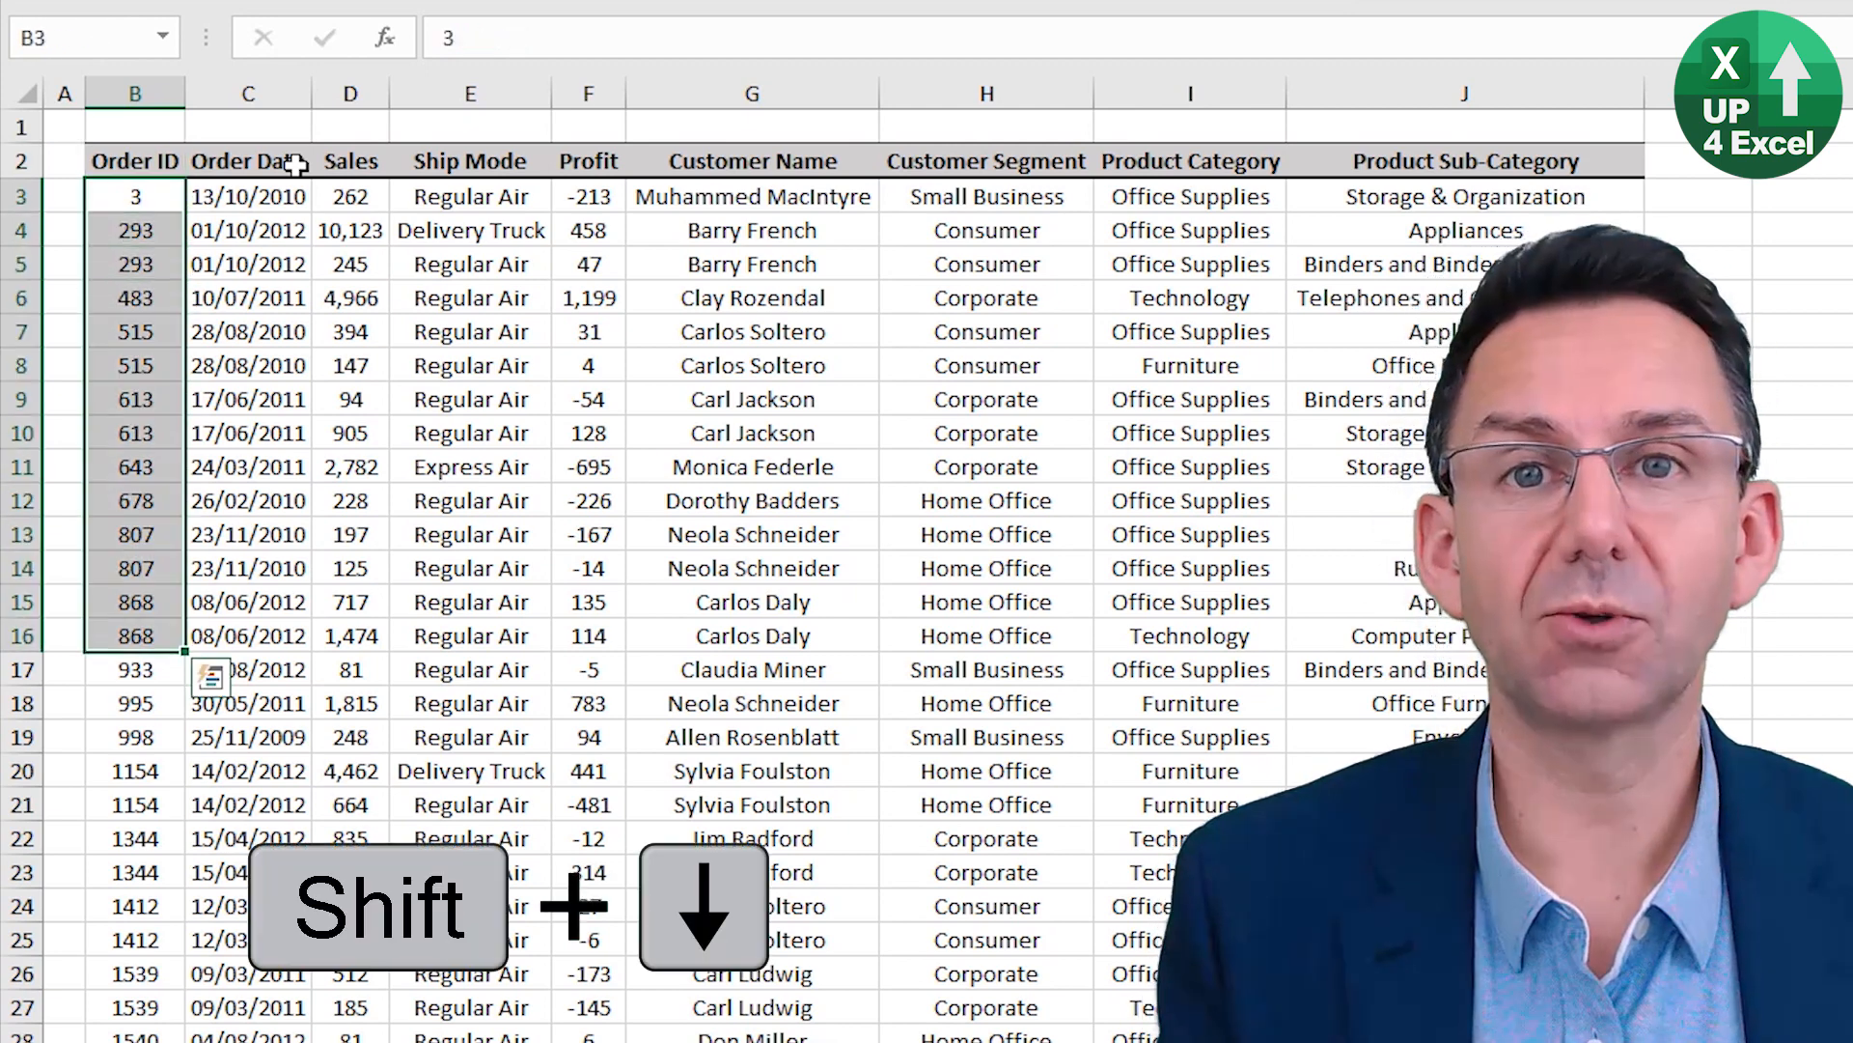
{"action": "key", "text": "shift+alt+Right"}
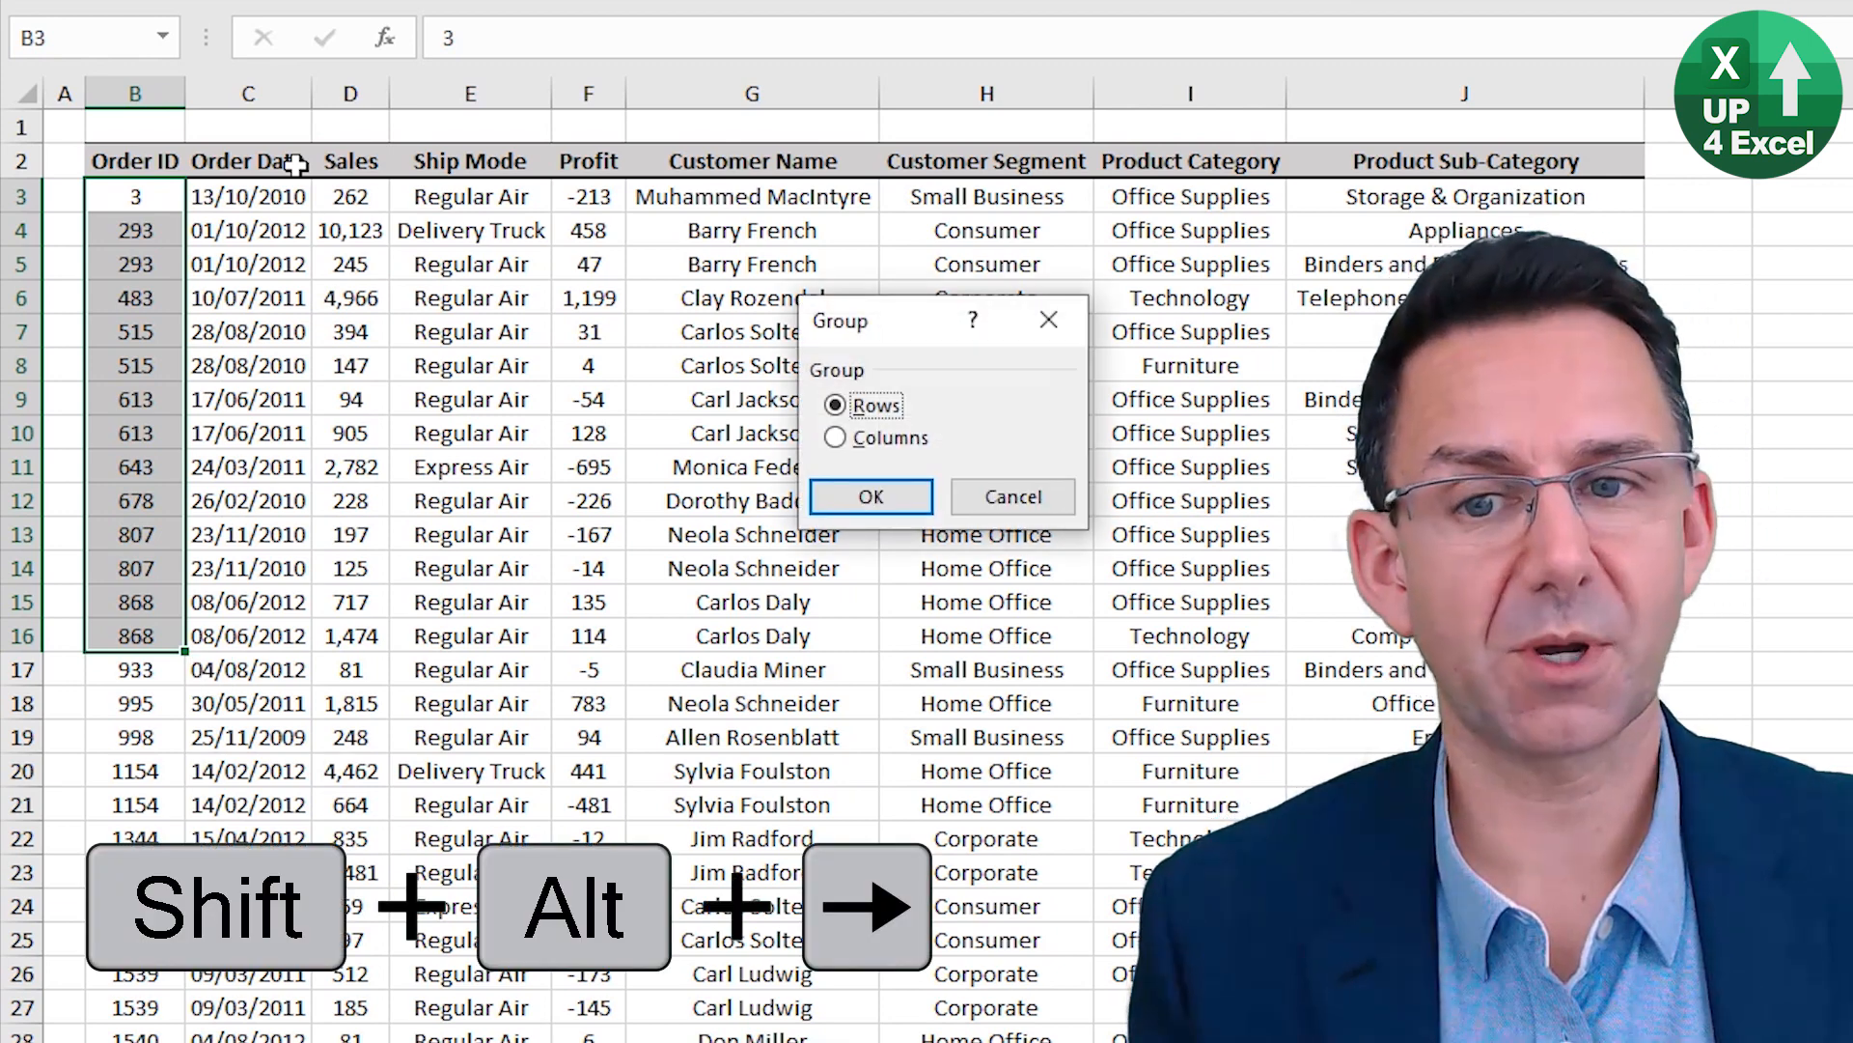
{"action": "key", "text": "Return"}
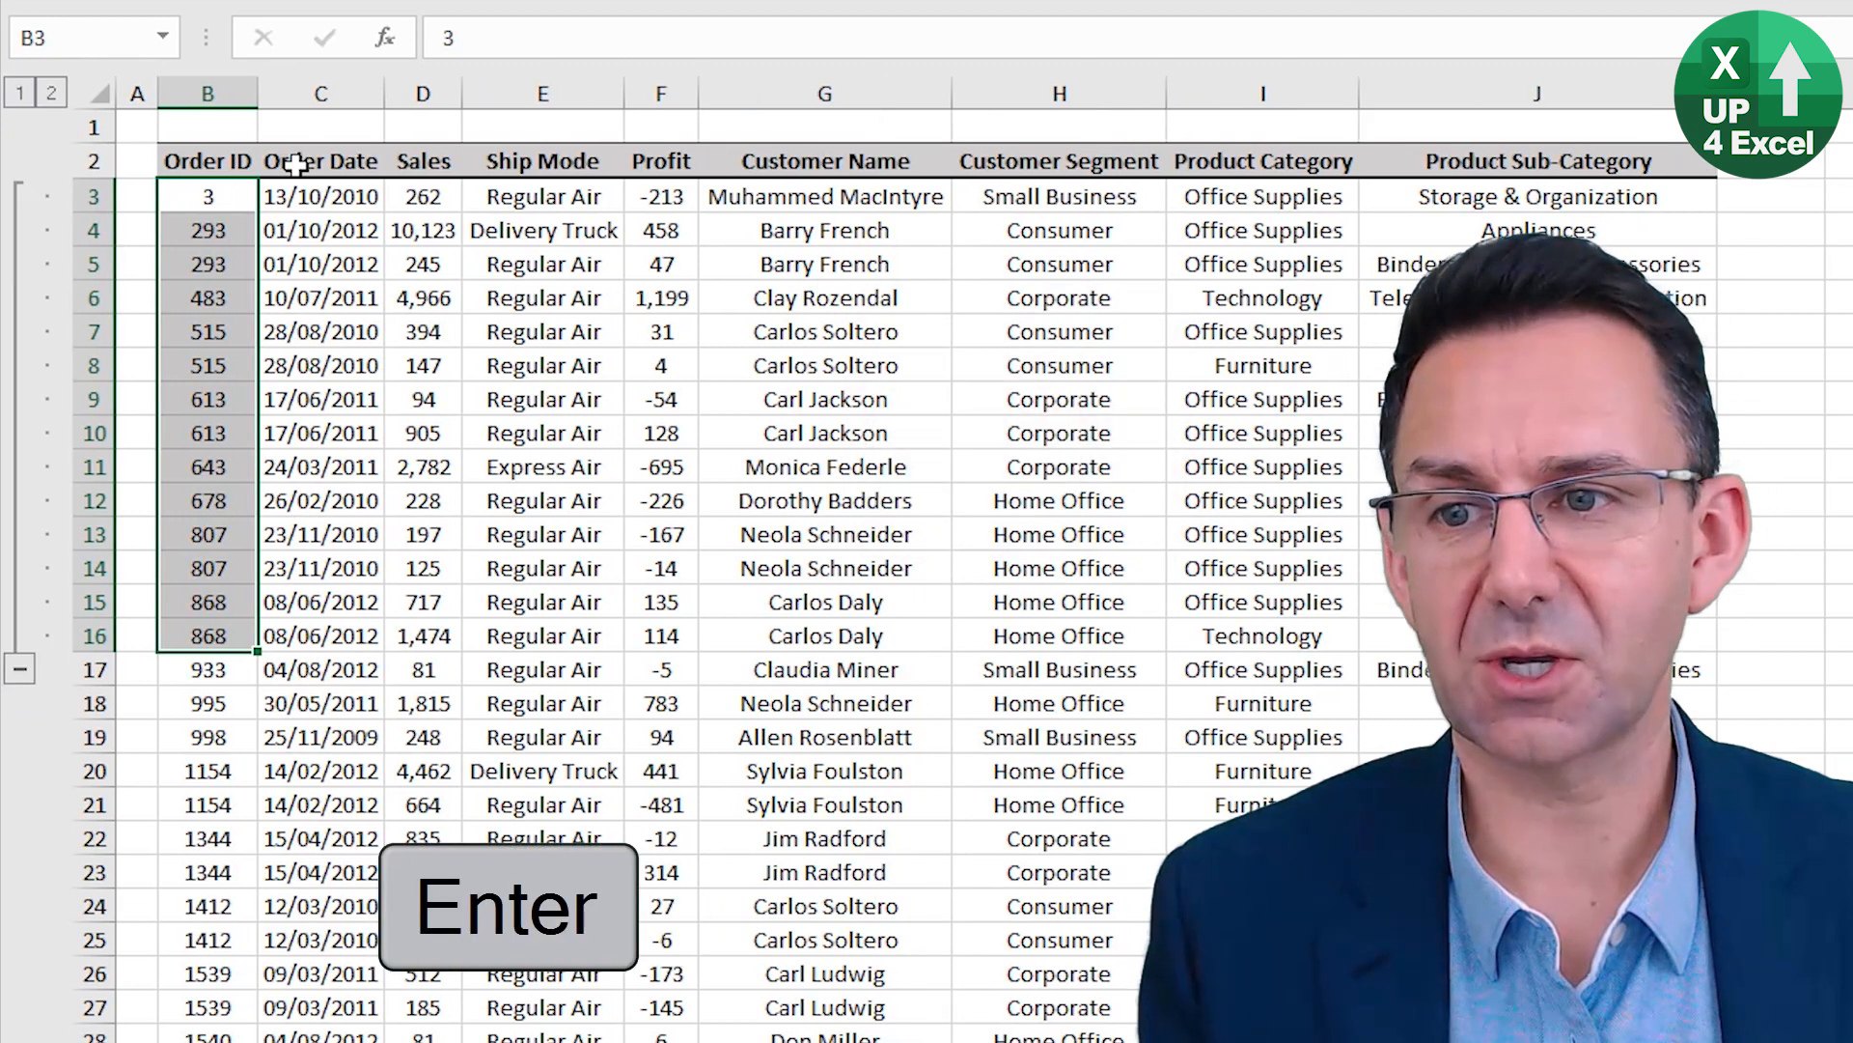
Group row 21 by selecting the entire row from its Order ID cell.
{"action": "key", "text": "Down"}
{"action": "key", "text": "Down"}
{"action": "key", "text": "Down"}
{"action": "key", "text": "Down"}
{"action": "key", "text": "Down"}
{"action": "key", "text": "Down"}
{"action": "key", "text": "Down"}
{"action": "key", "text": "Down"}
{"action": "key", "text": "Down"}
{"action": "key", "text": "Down"}
{"action": "key", "text": "Down"}
{"action": "key", "text": "Down"}
{"action": "key", "text": "Down"}
{"action": "key", "text": "Down"}
{"action": "key", "text": "Down"}
{"action": "key", "text": "Down"}
{"action": "key", "text": "Down"}
{"action": "key", "text": "Down"}
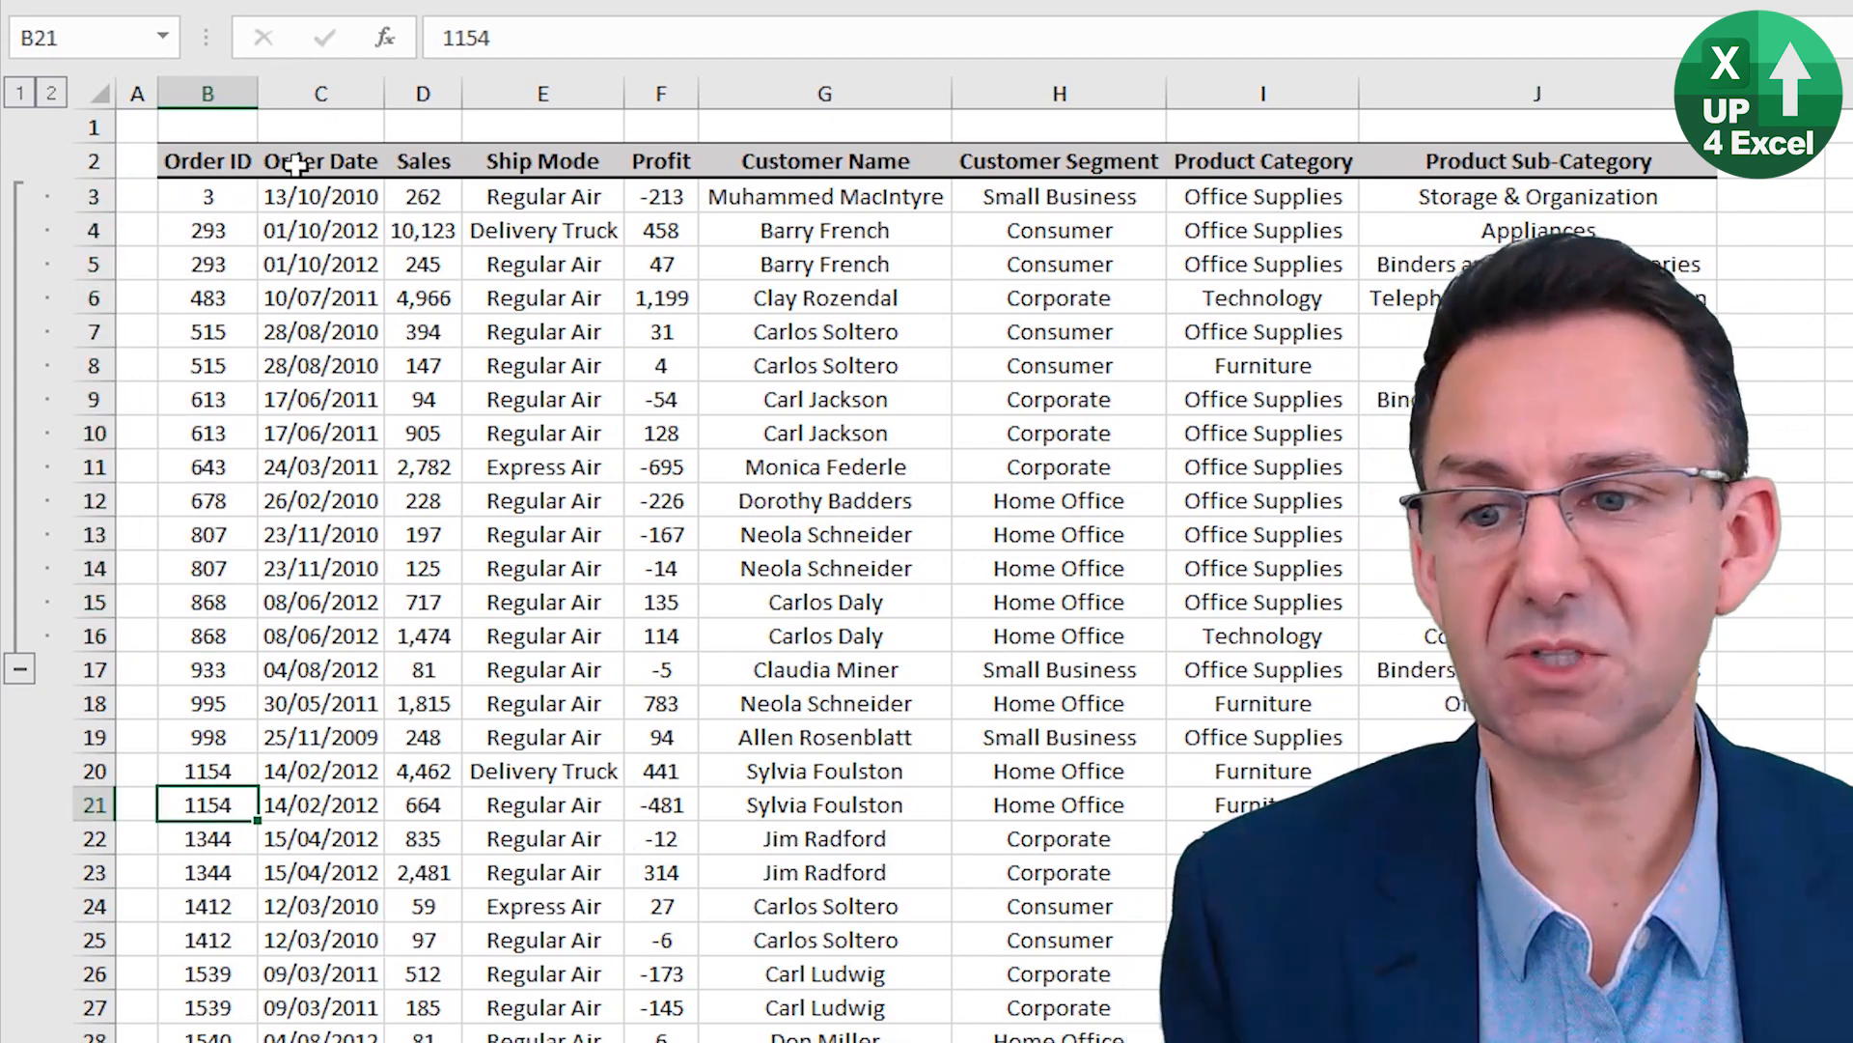
{"action": "key", "text": "shift+space"}
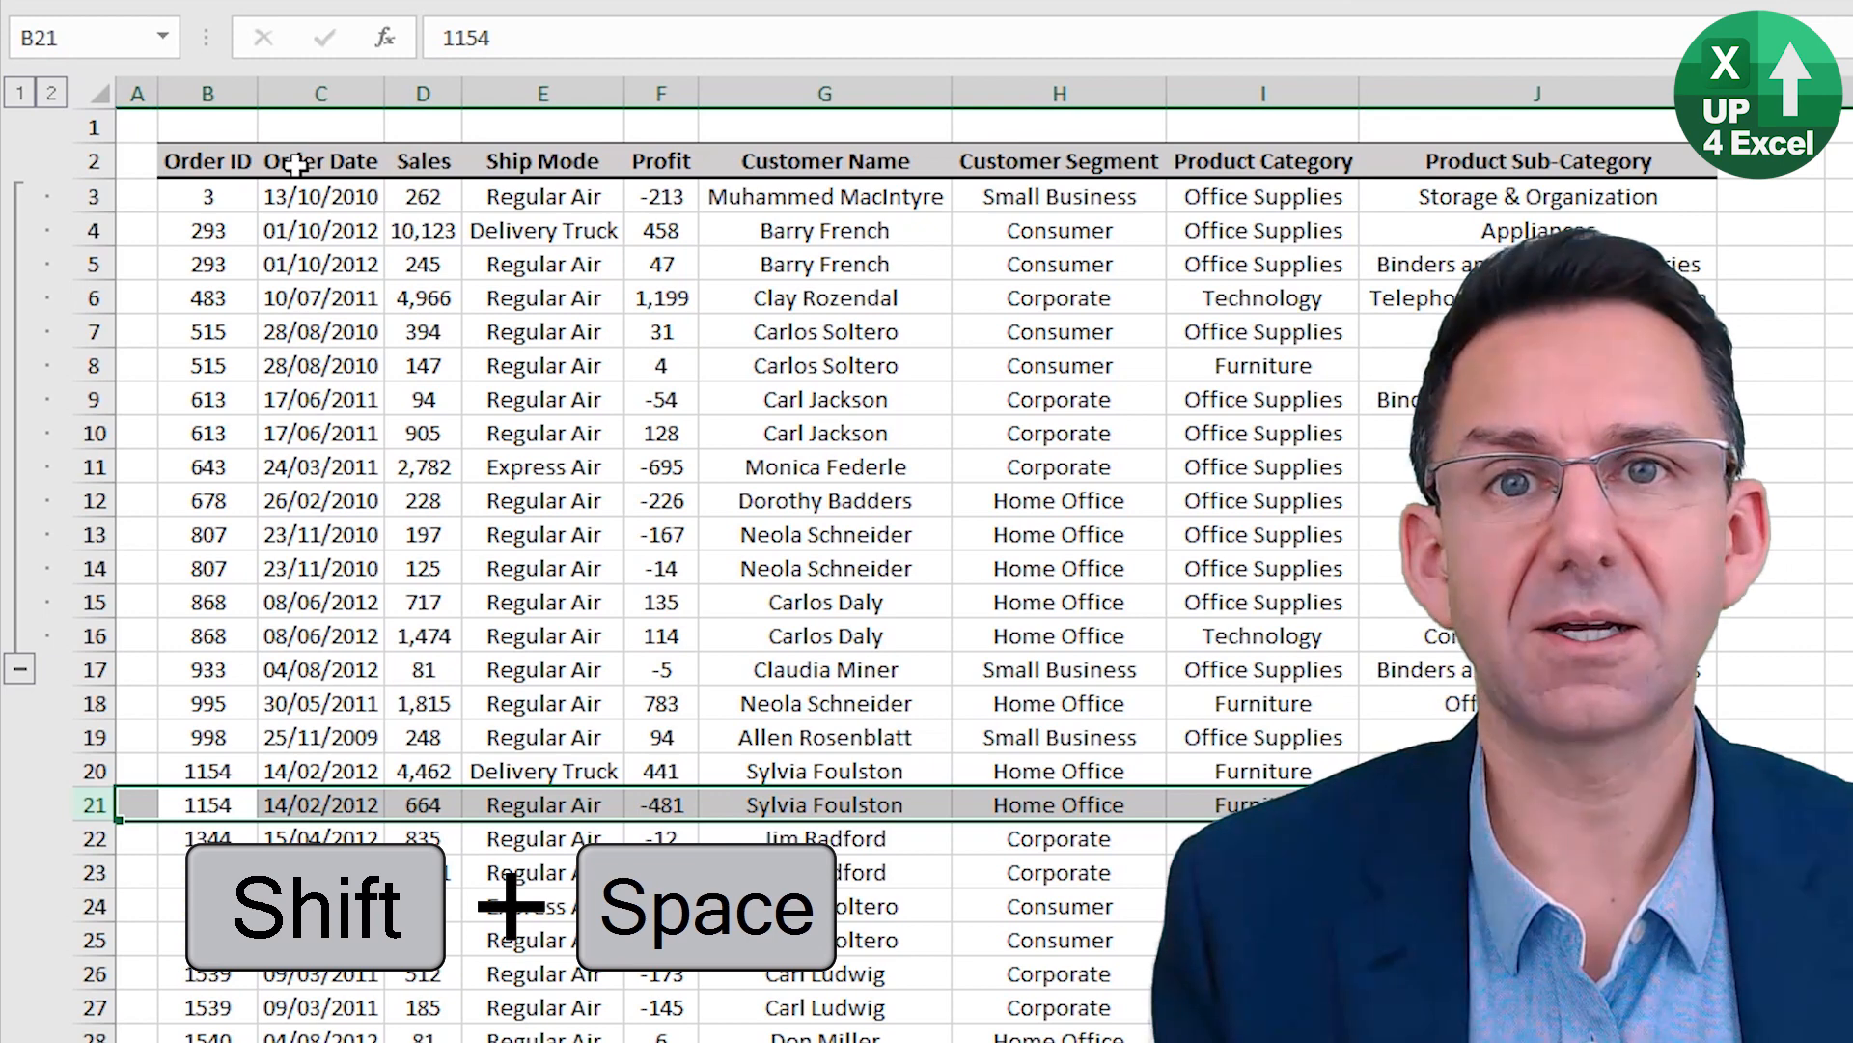
{"action": "key", "text": "shift+alt+Right"}
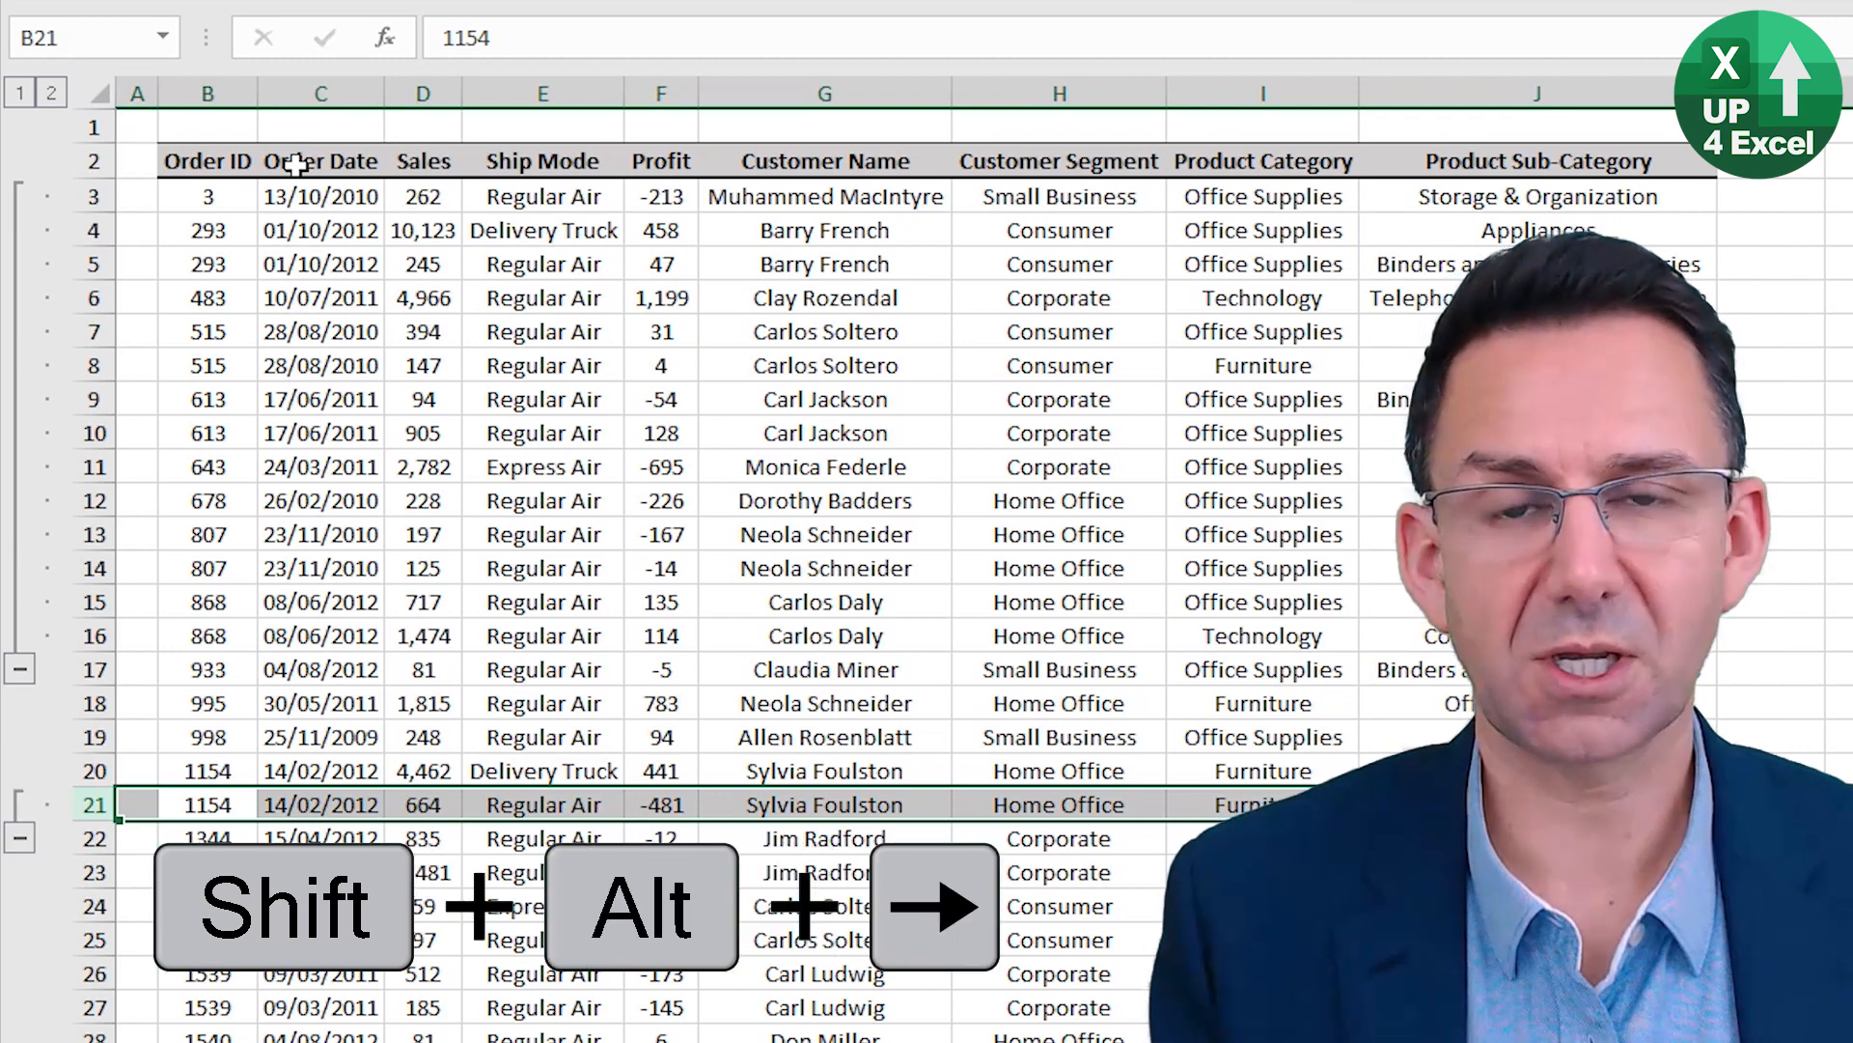
Select the Customer Segment and Product Category cells in row 20, H20:I20.
{"action": "key", "text": "Up"}
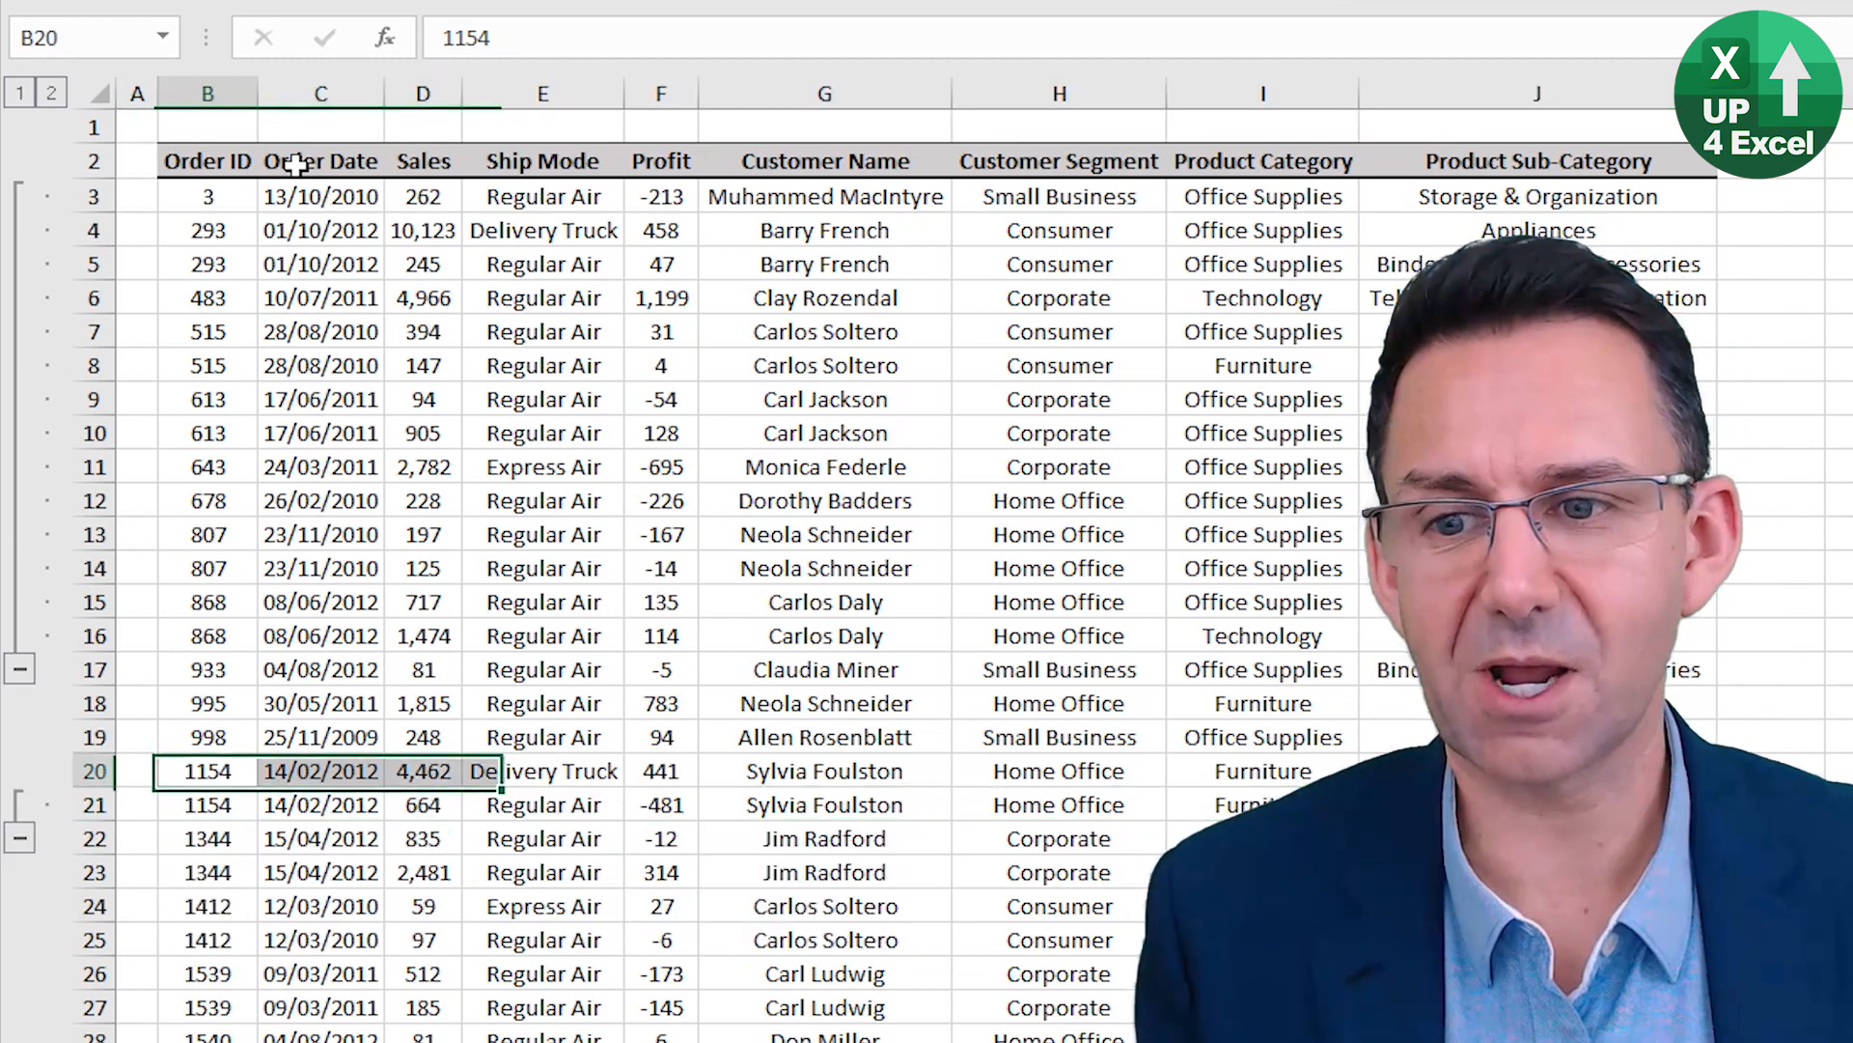
{"action": "key", "text": "Right"}
{"action": "key", "text": "Right"}
{"action": "key", "text": "Right"}
{"action": "key", "text": "Right"}
{"action": "key", "text": "Right"}
{"action": "key", "text": "Right"}
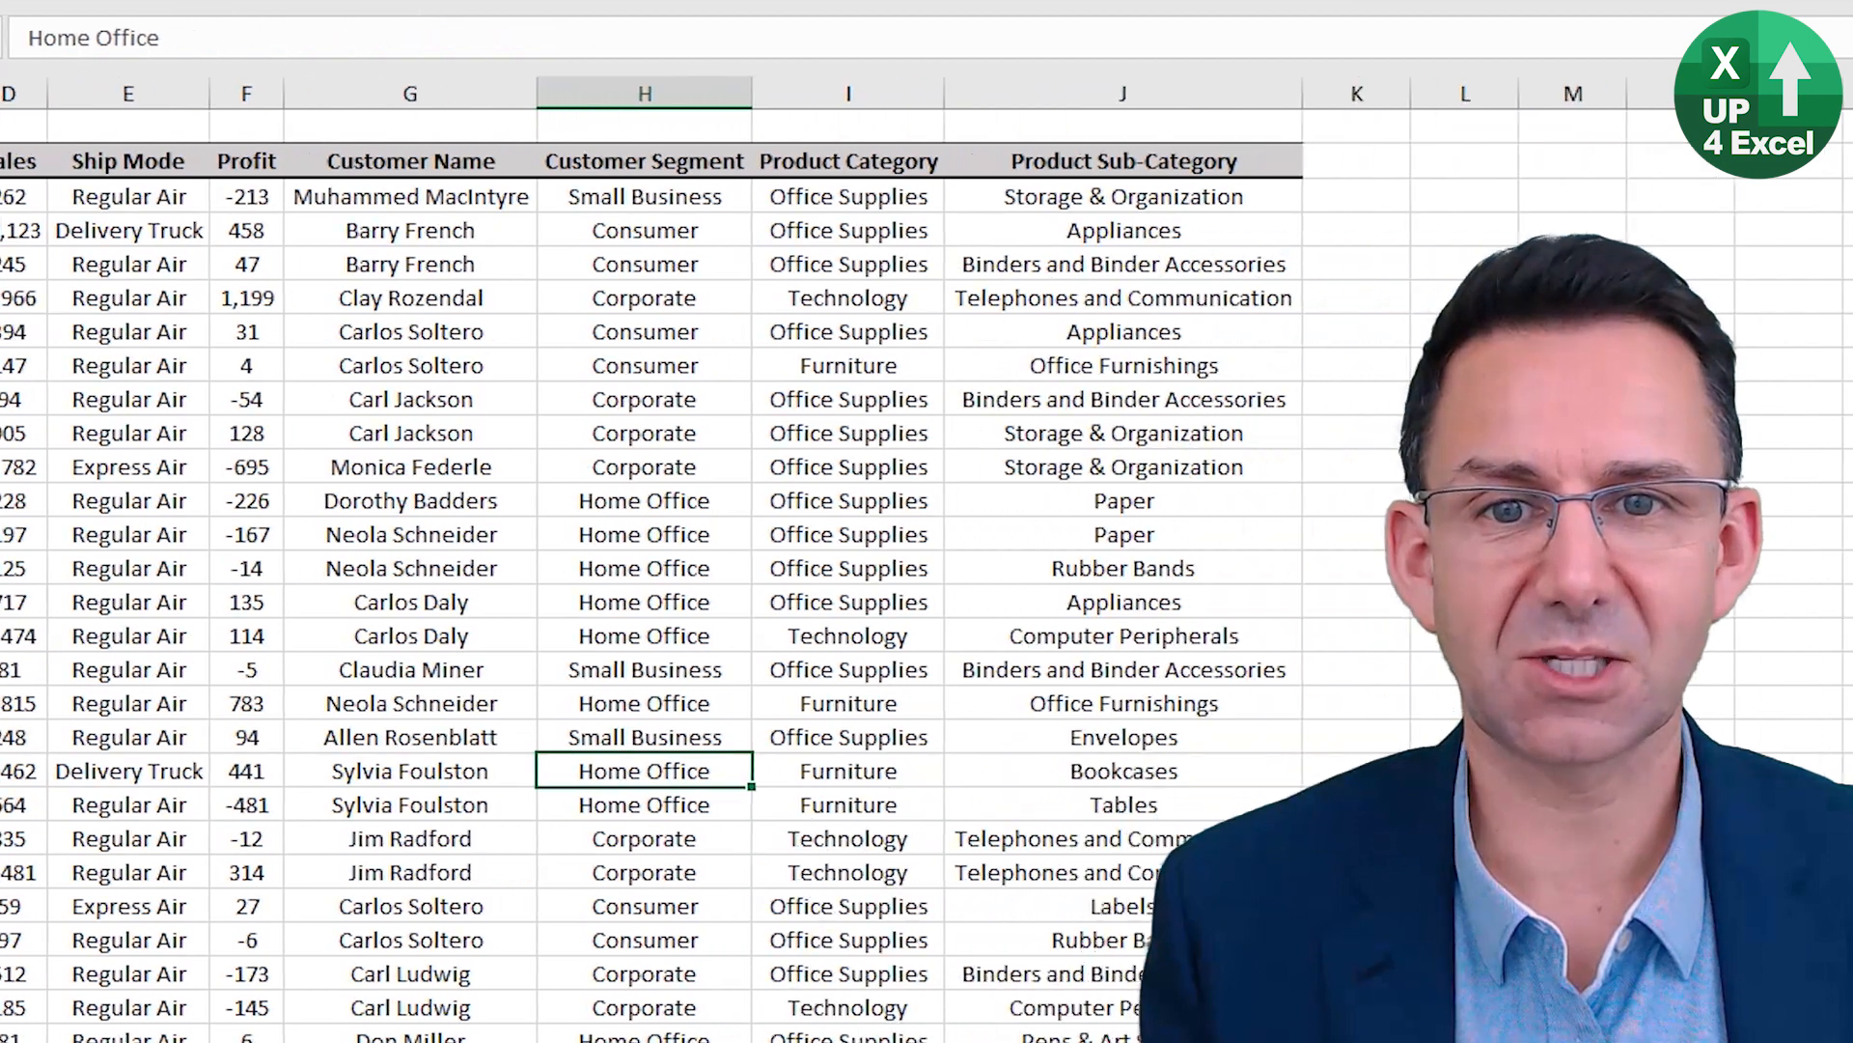
{"action": "key", "text": "shift+Right"}
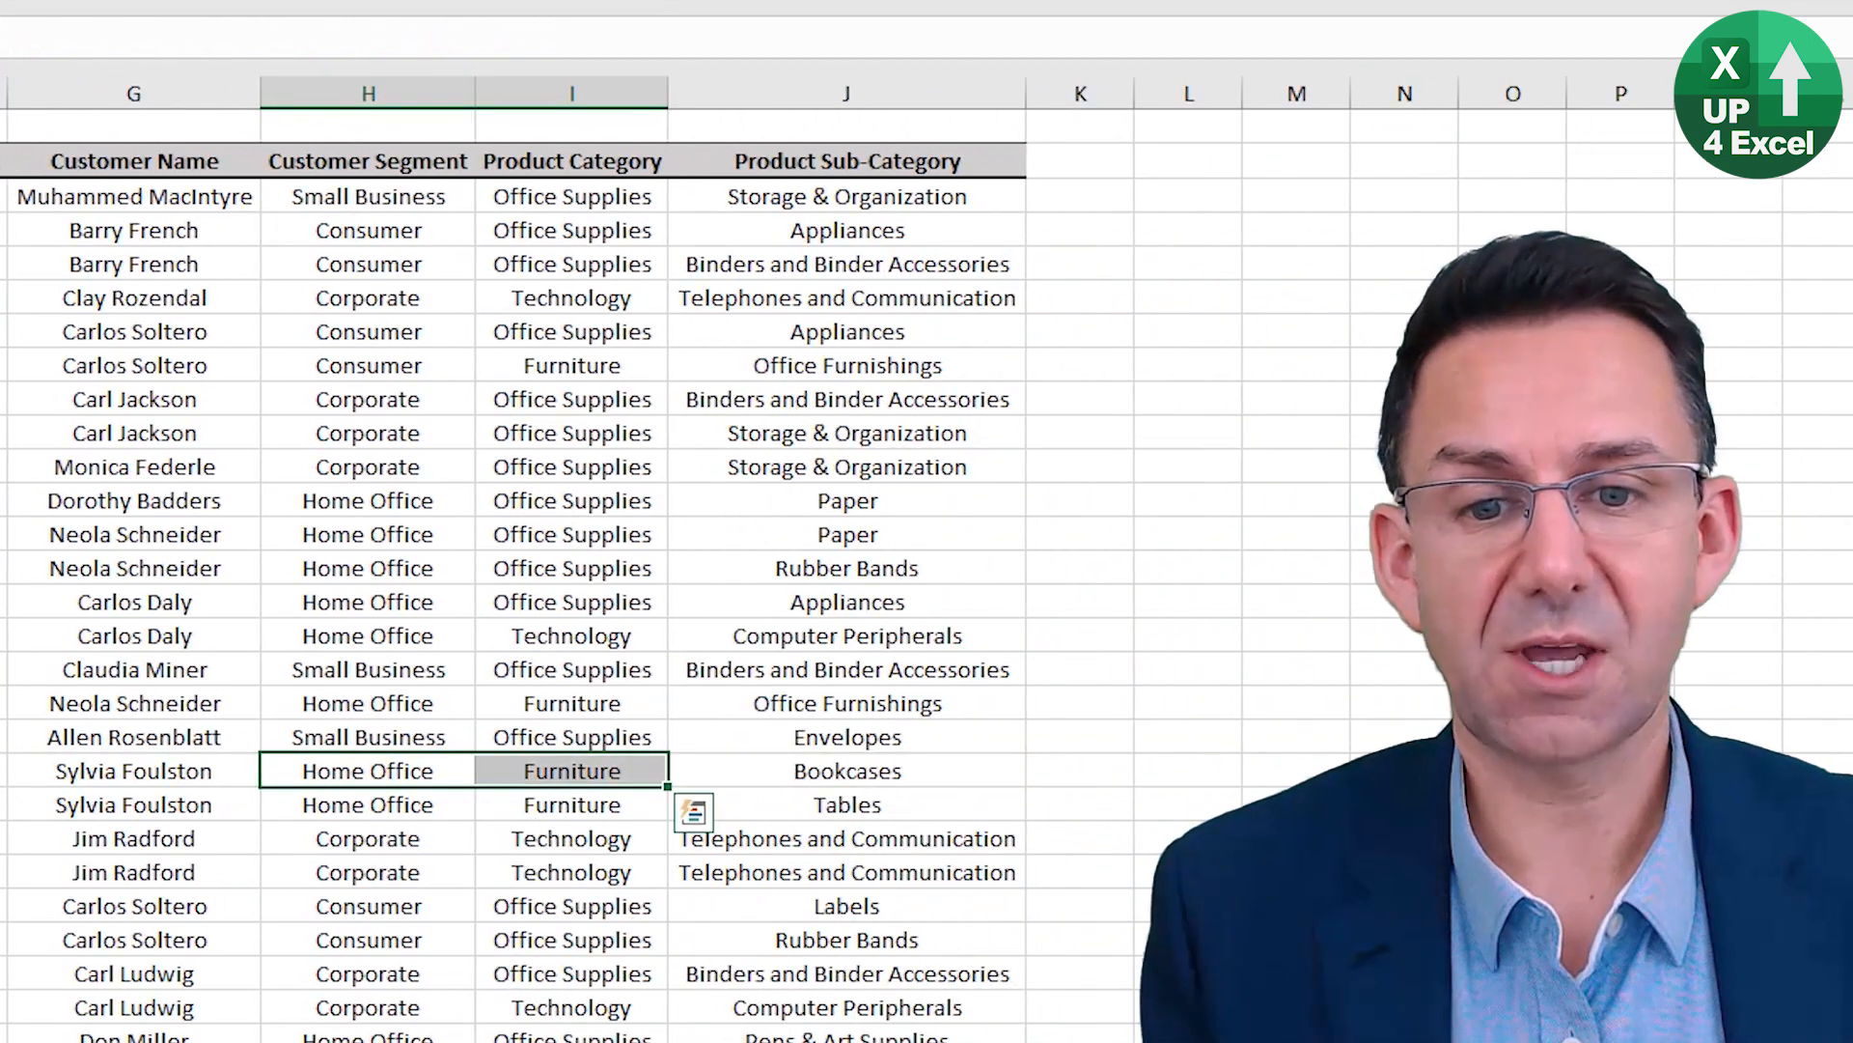
{"action": "key", "text": "shift+alt+Right"}
{"action": "key", "text": "Down"}
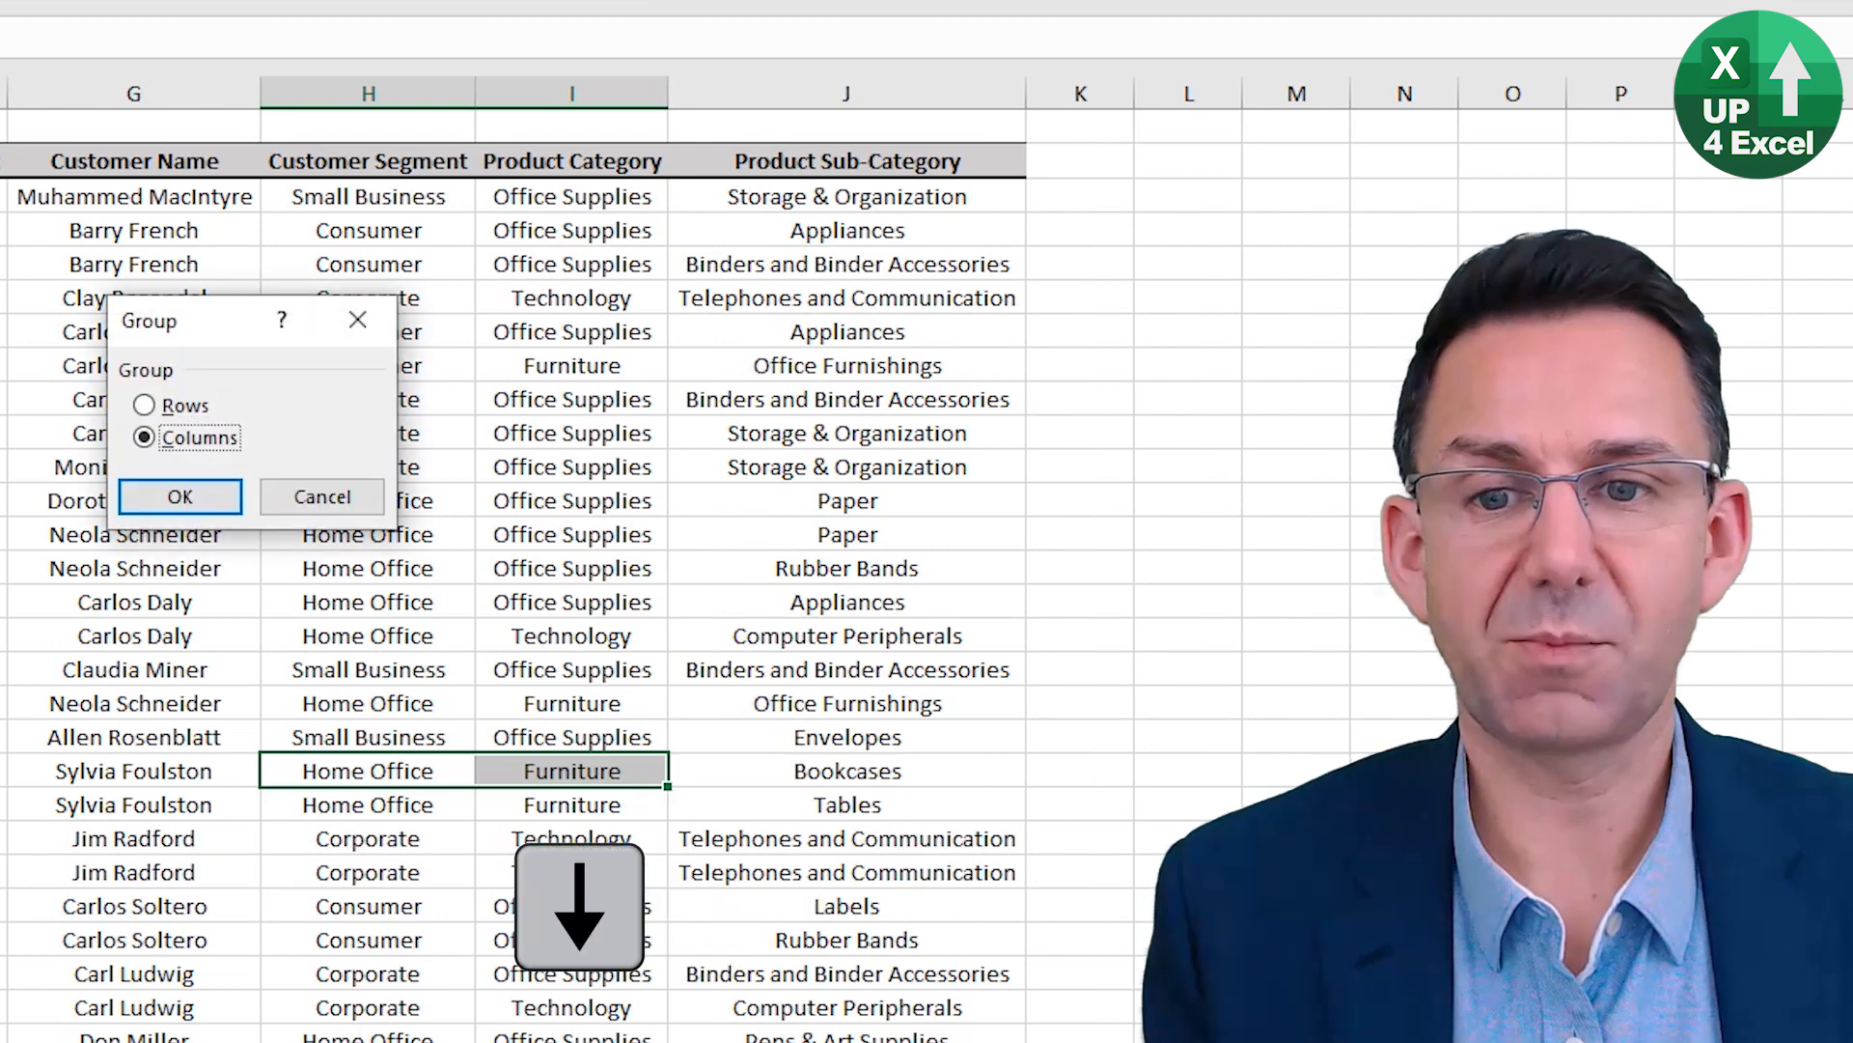
{"action": "key", "text": "Right"}
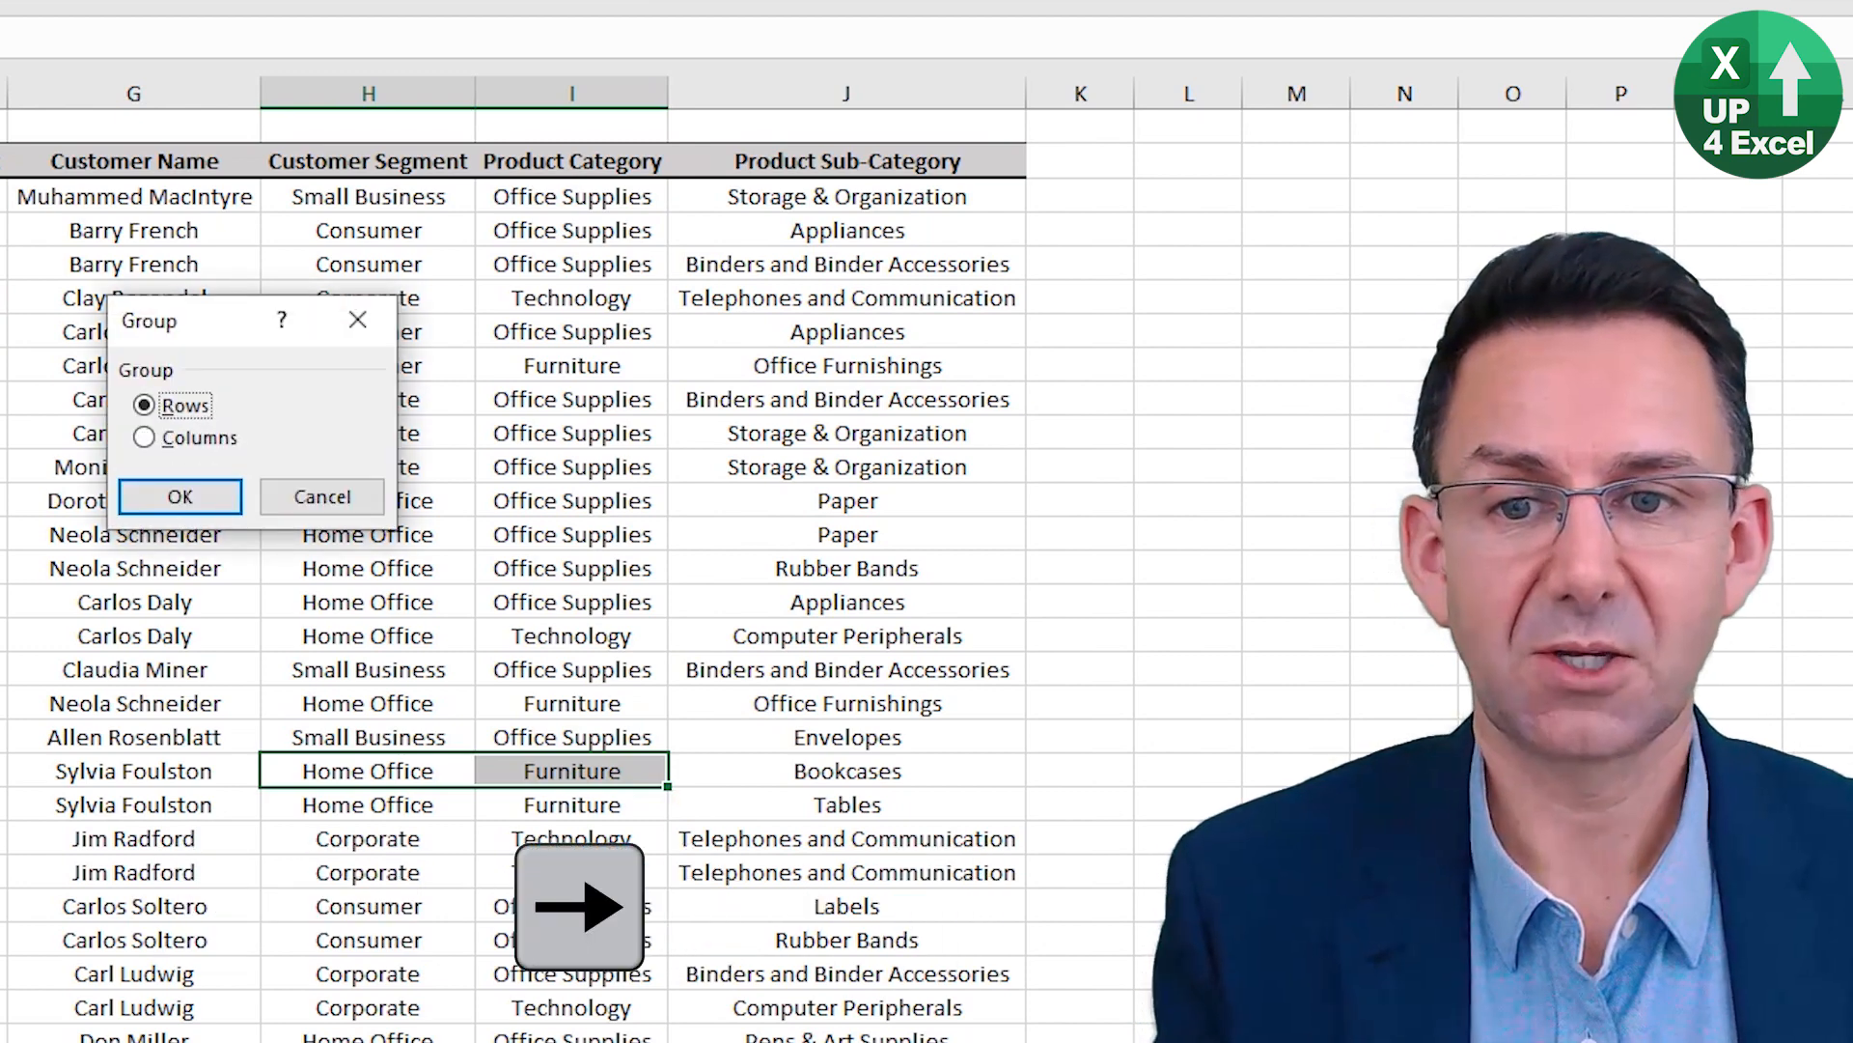
{"action": "key", "text": "Tab"}
{"action": "key", "text": "Escape"}
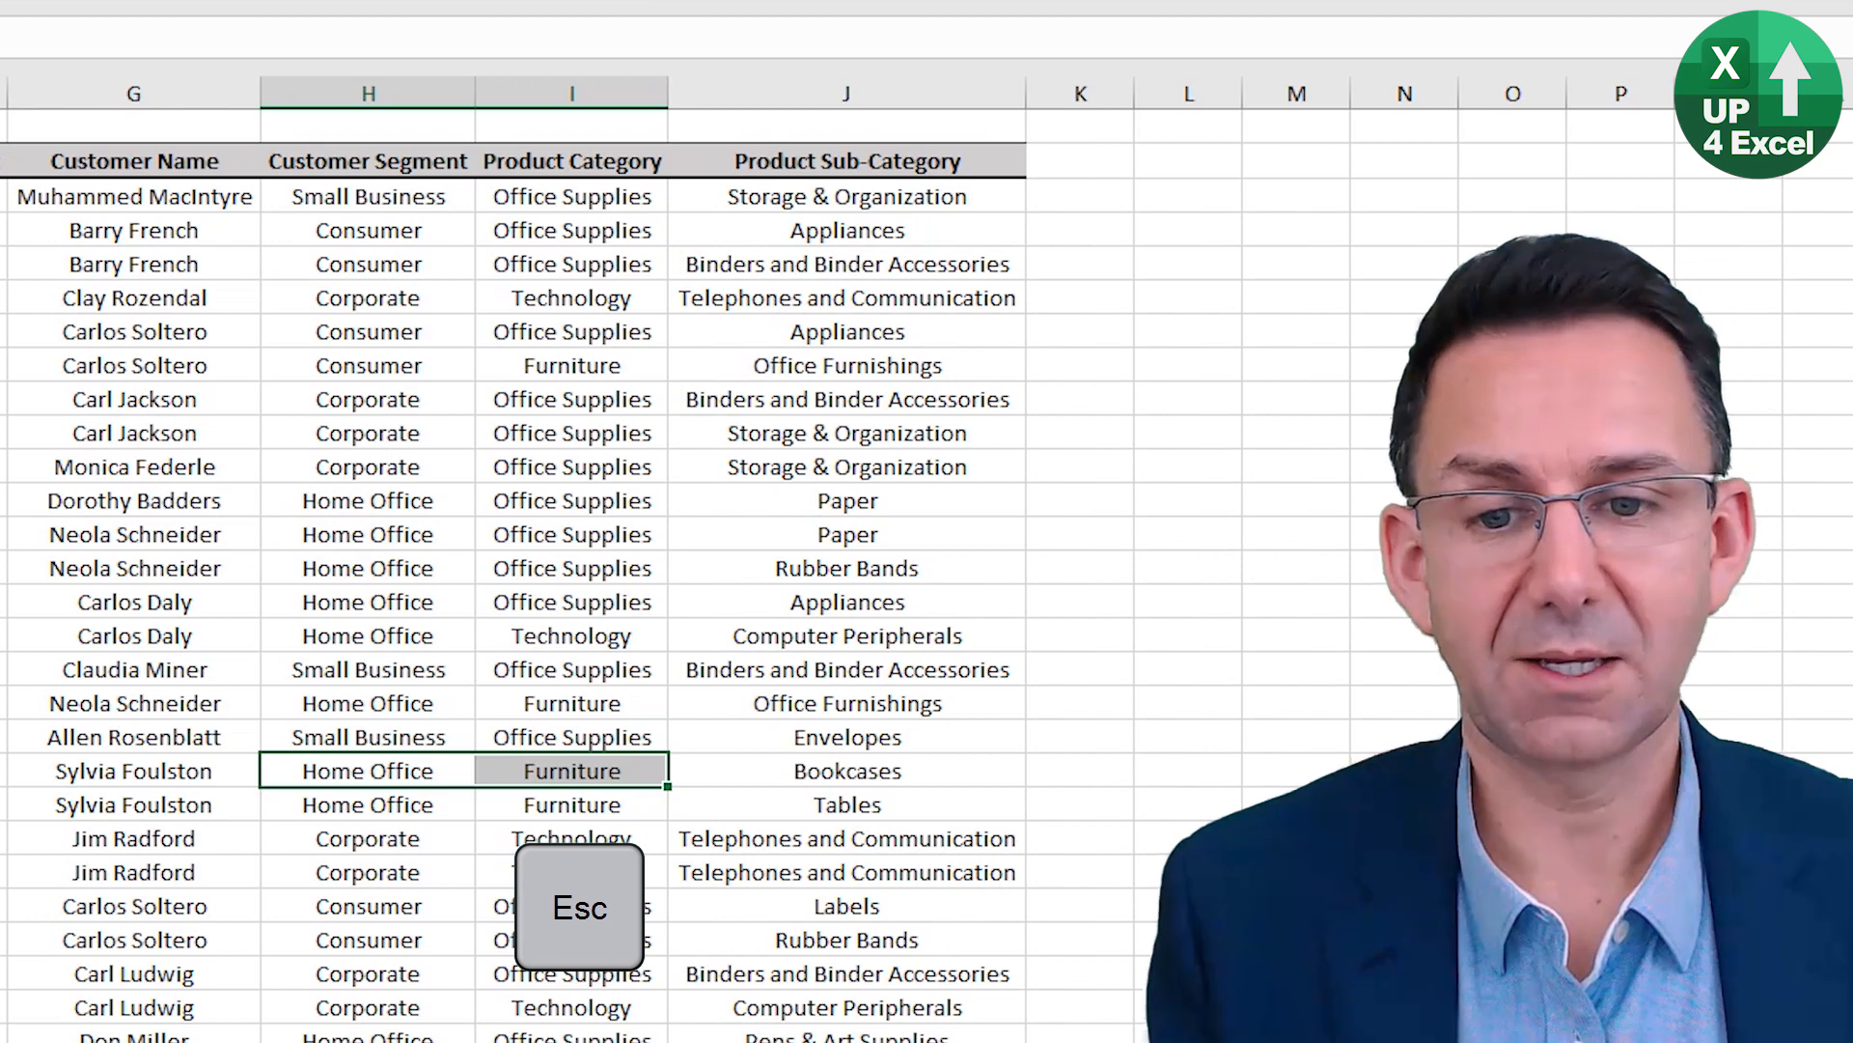
Extend the selection to the entire Customer Segment and Product Category columns and group them.
{"action": "key", "text": "ctrl+space"}
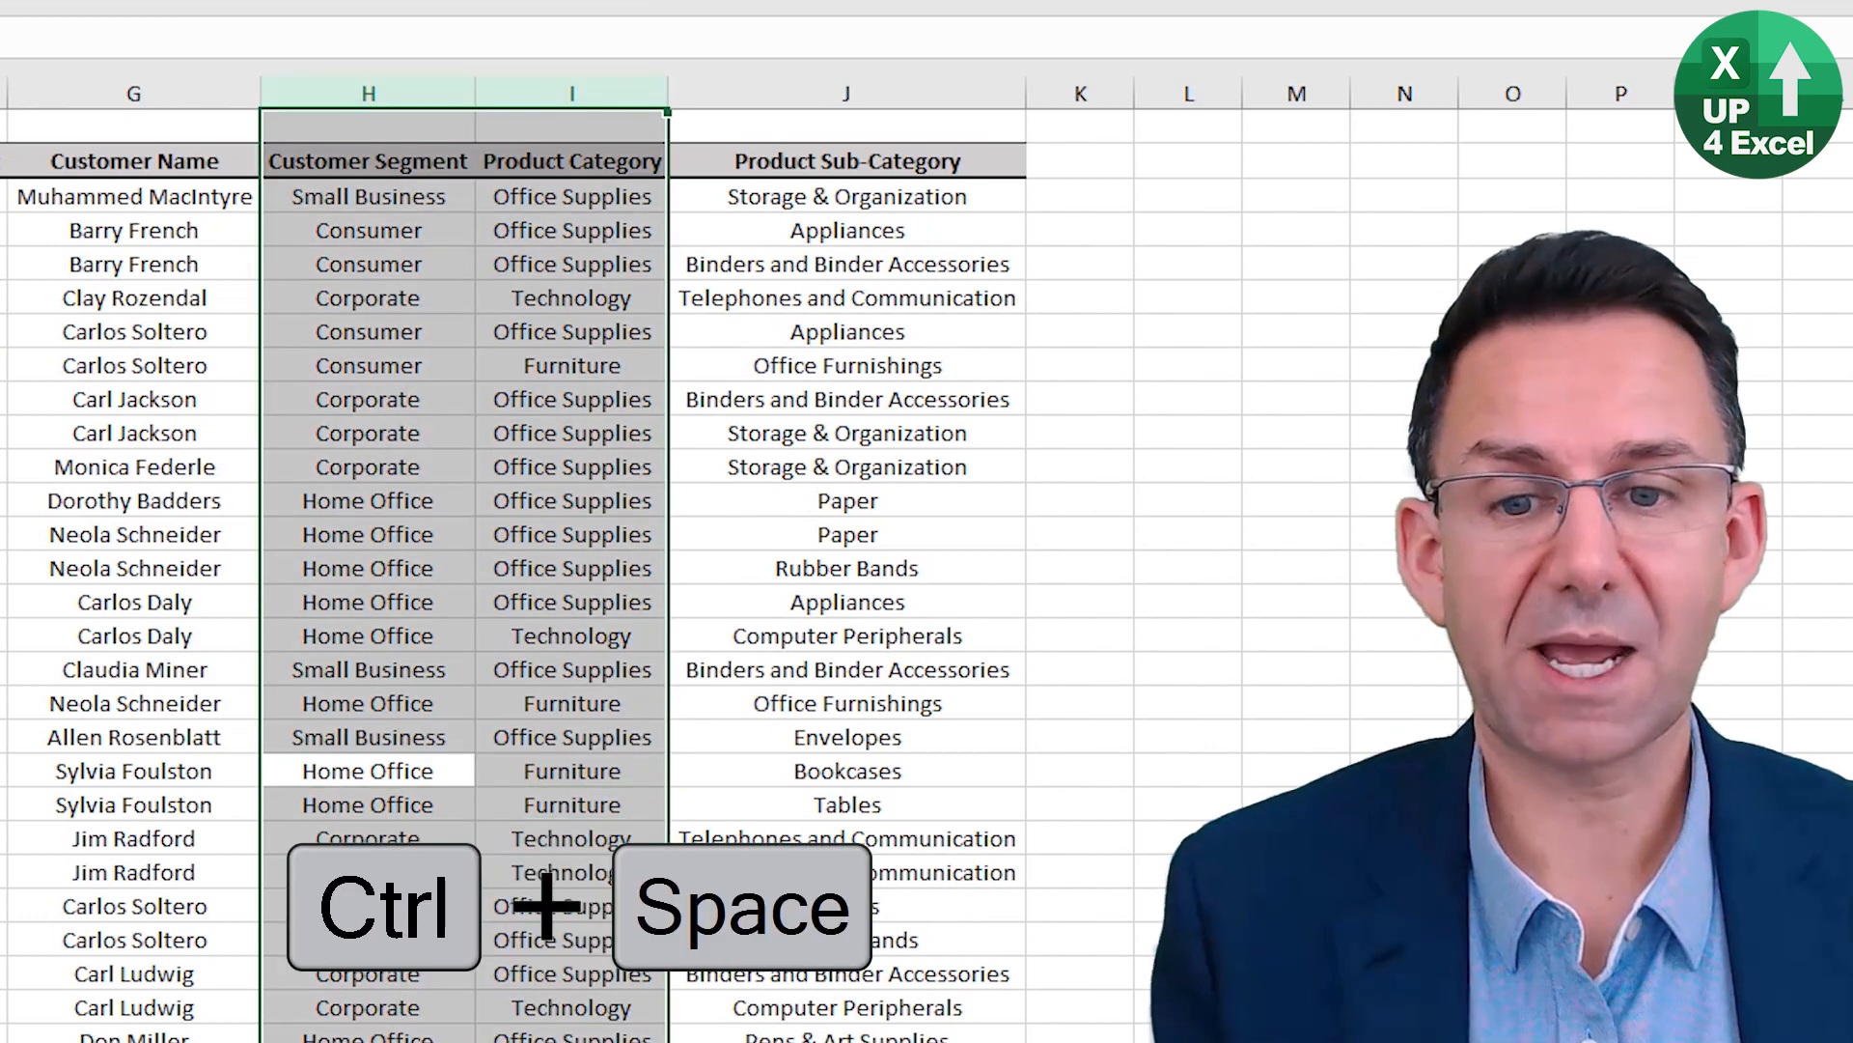
{"action": "key", "text": "shift+alt+Right"}
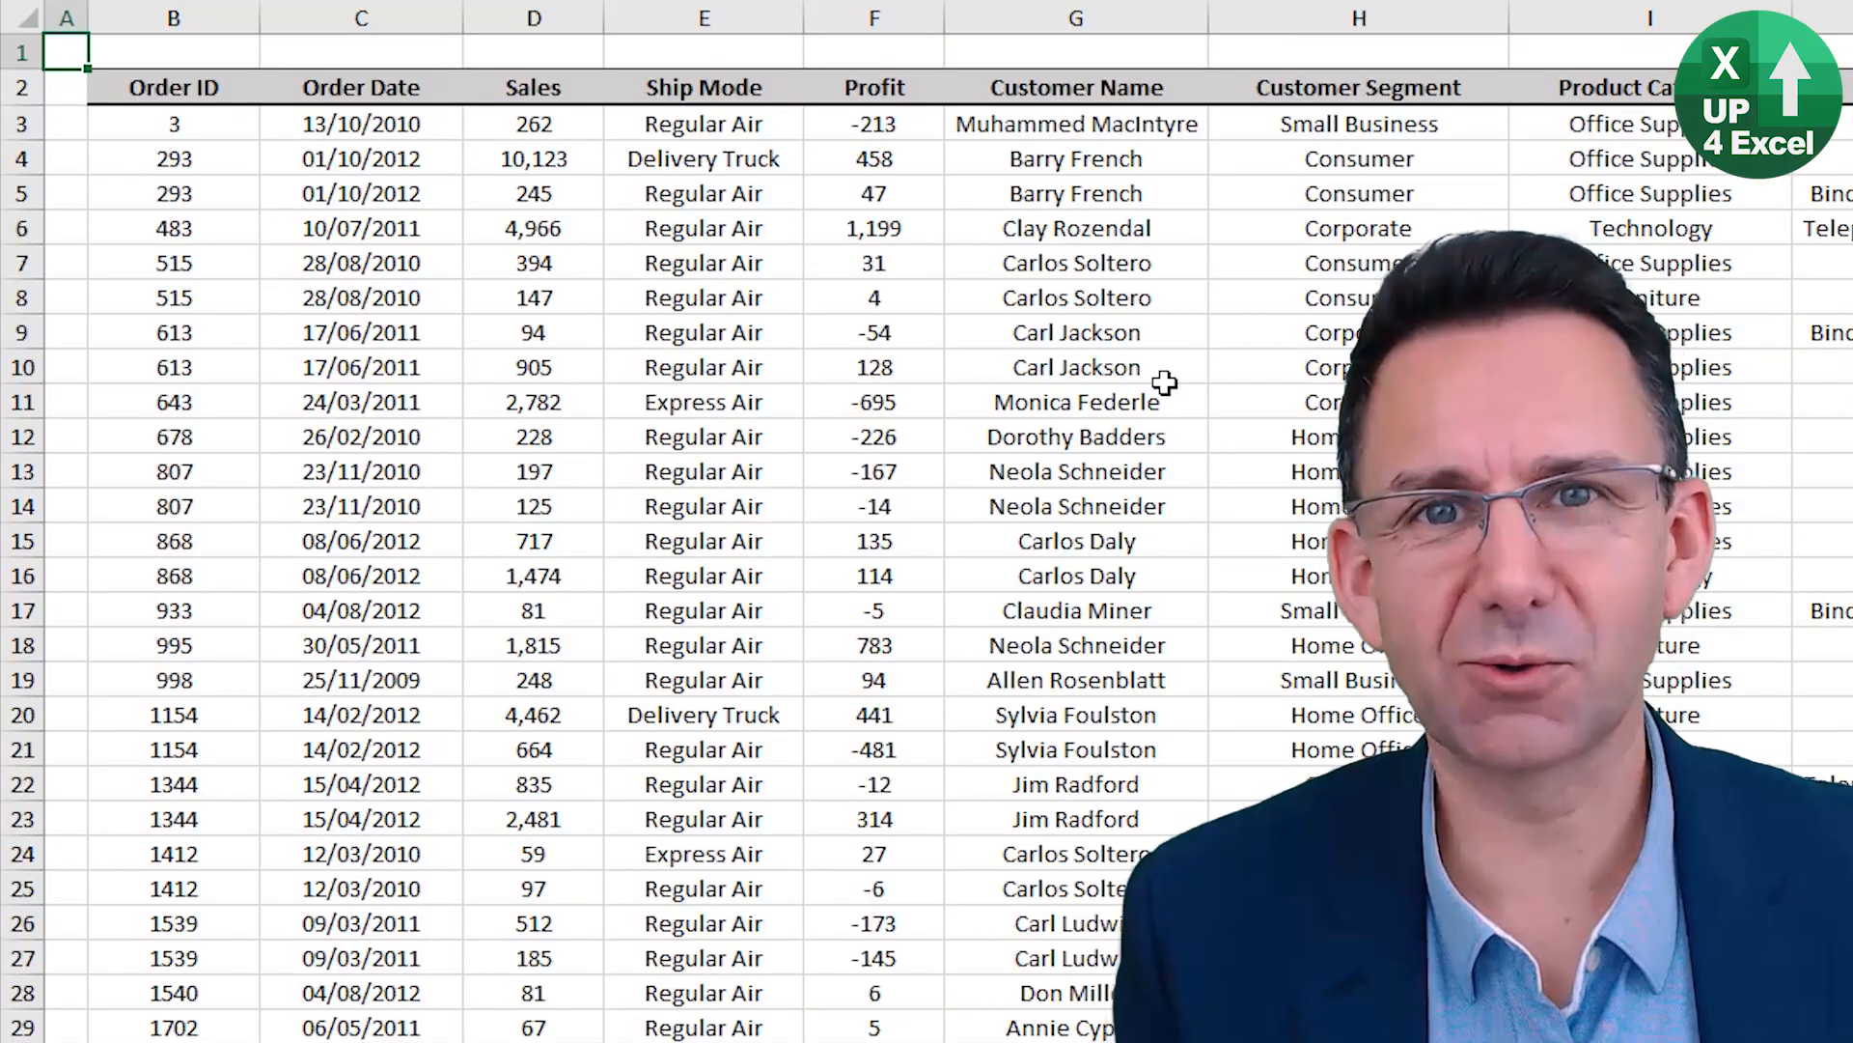
Turn on filtering for the order data from the Ship Mode cell in row 7 and glance at the Ship Mode filter options.
{"action": "left_click", "coordinate": [654, 276]}
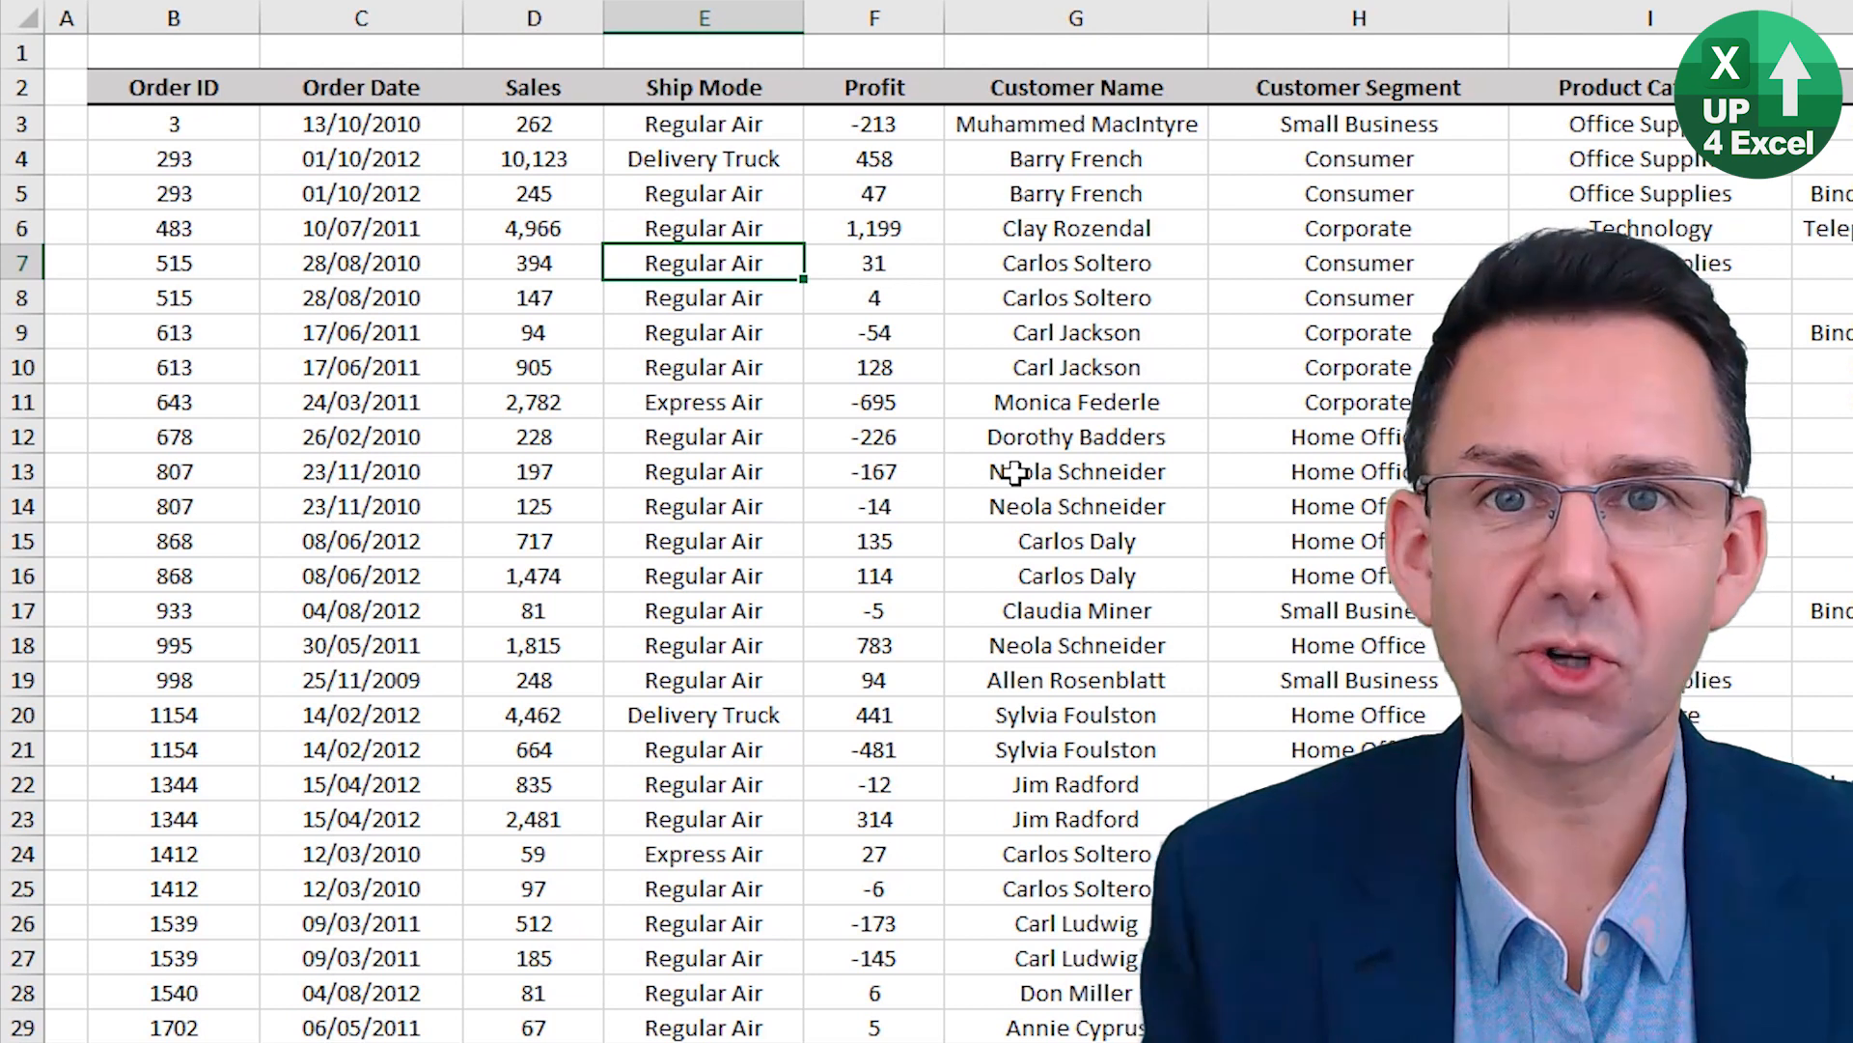
{"action": "key", "text": "ctrl+shift+l"}
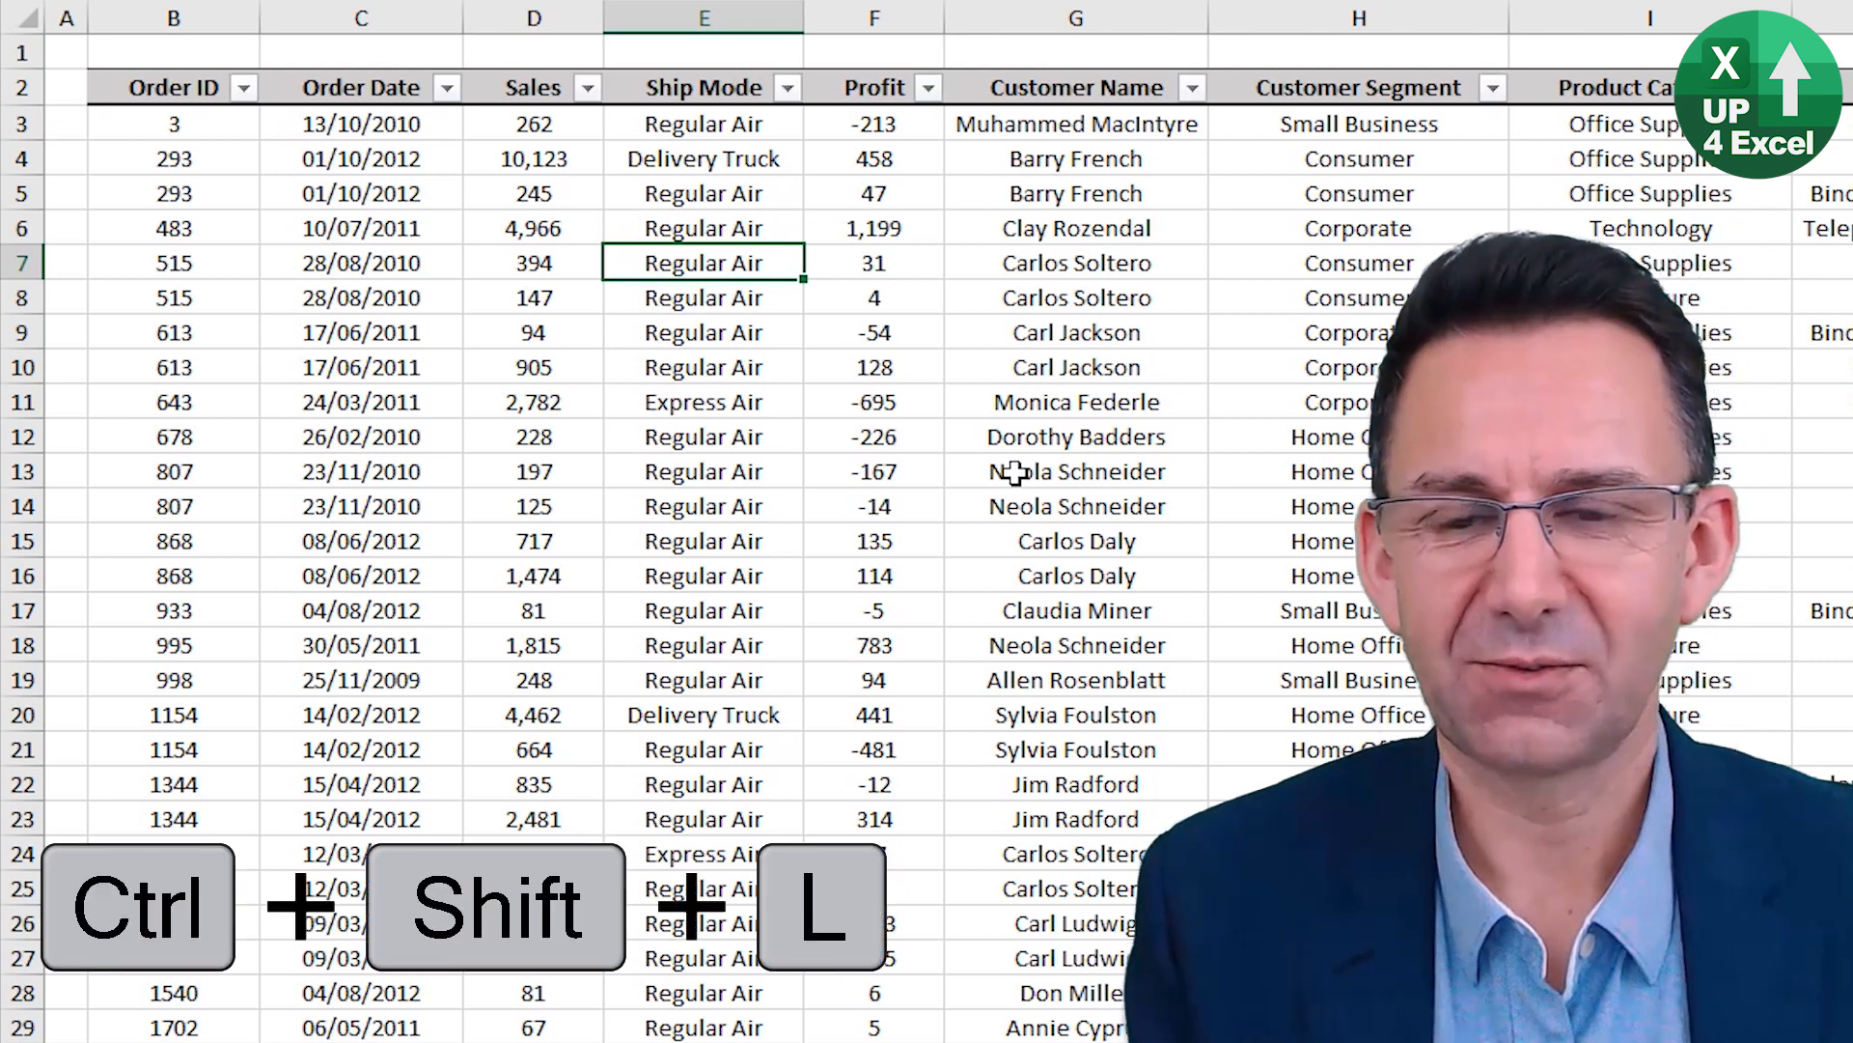
{"action": "left_click", "coordinate": [788, 87]}
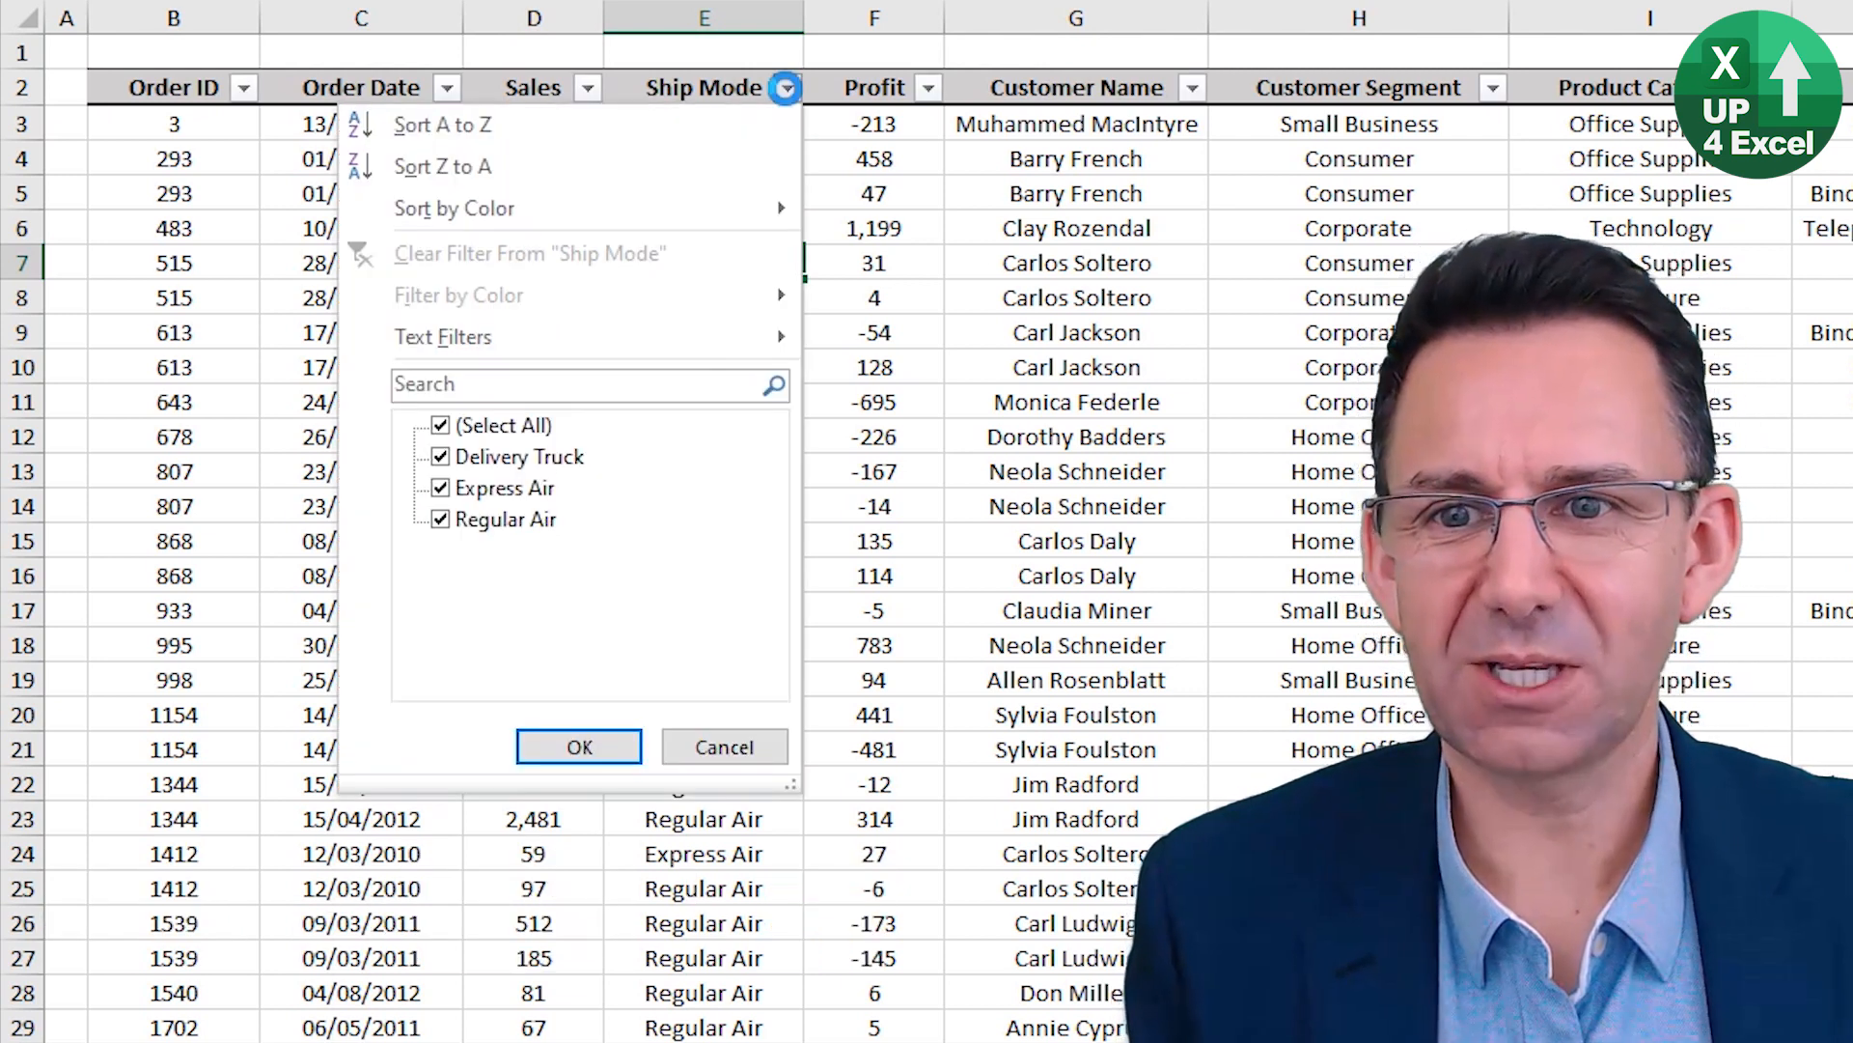
{"action": "left_click", "coordinate": [788, 88]}
Reopen the Ship Mode filter from its header cell and browse its sort, filter and search options without changing them.
{"action": "key", "text": "Up"}
{"action": "key", "text": "Up"}
{"action": "key", "text": "Up"}
{"action": "key", "text": "Up"}
{"action": "key", "text": "Up"}
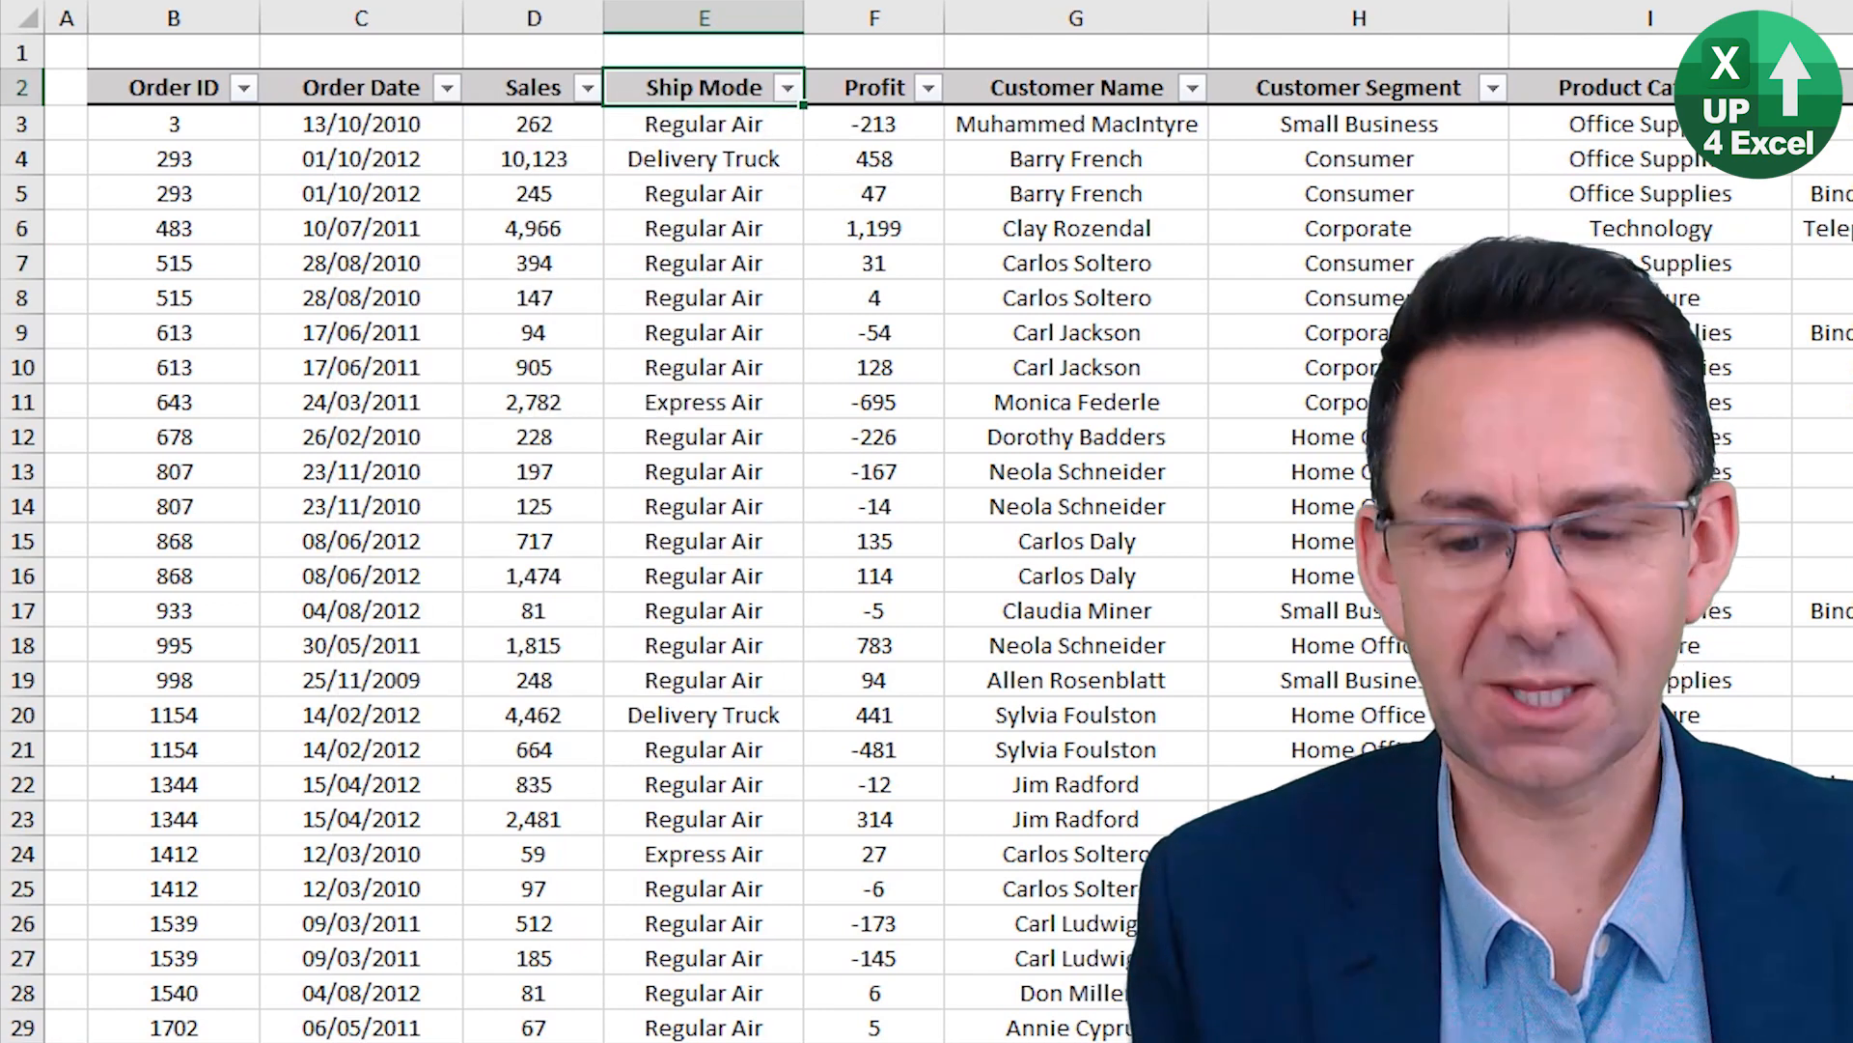
{"action": "key", "text": "alt+Down"}
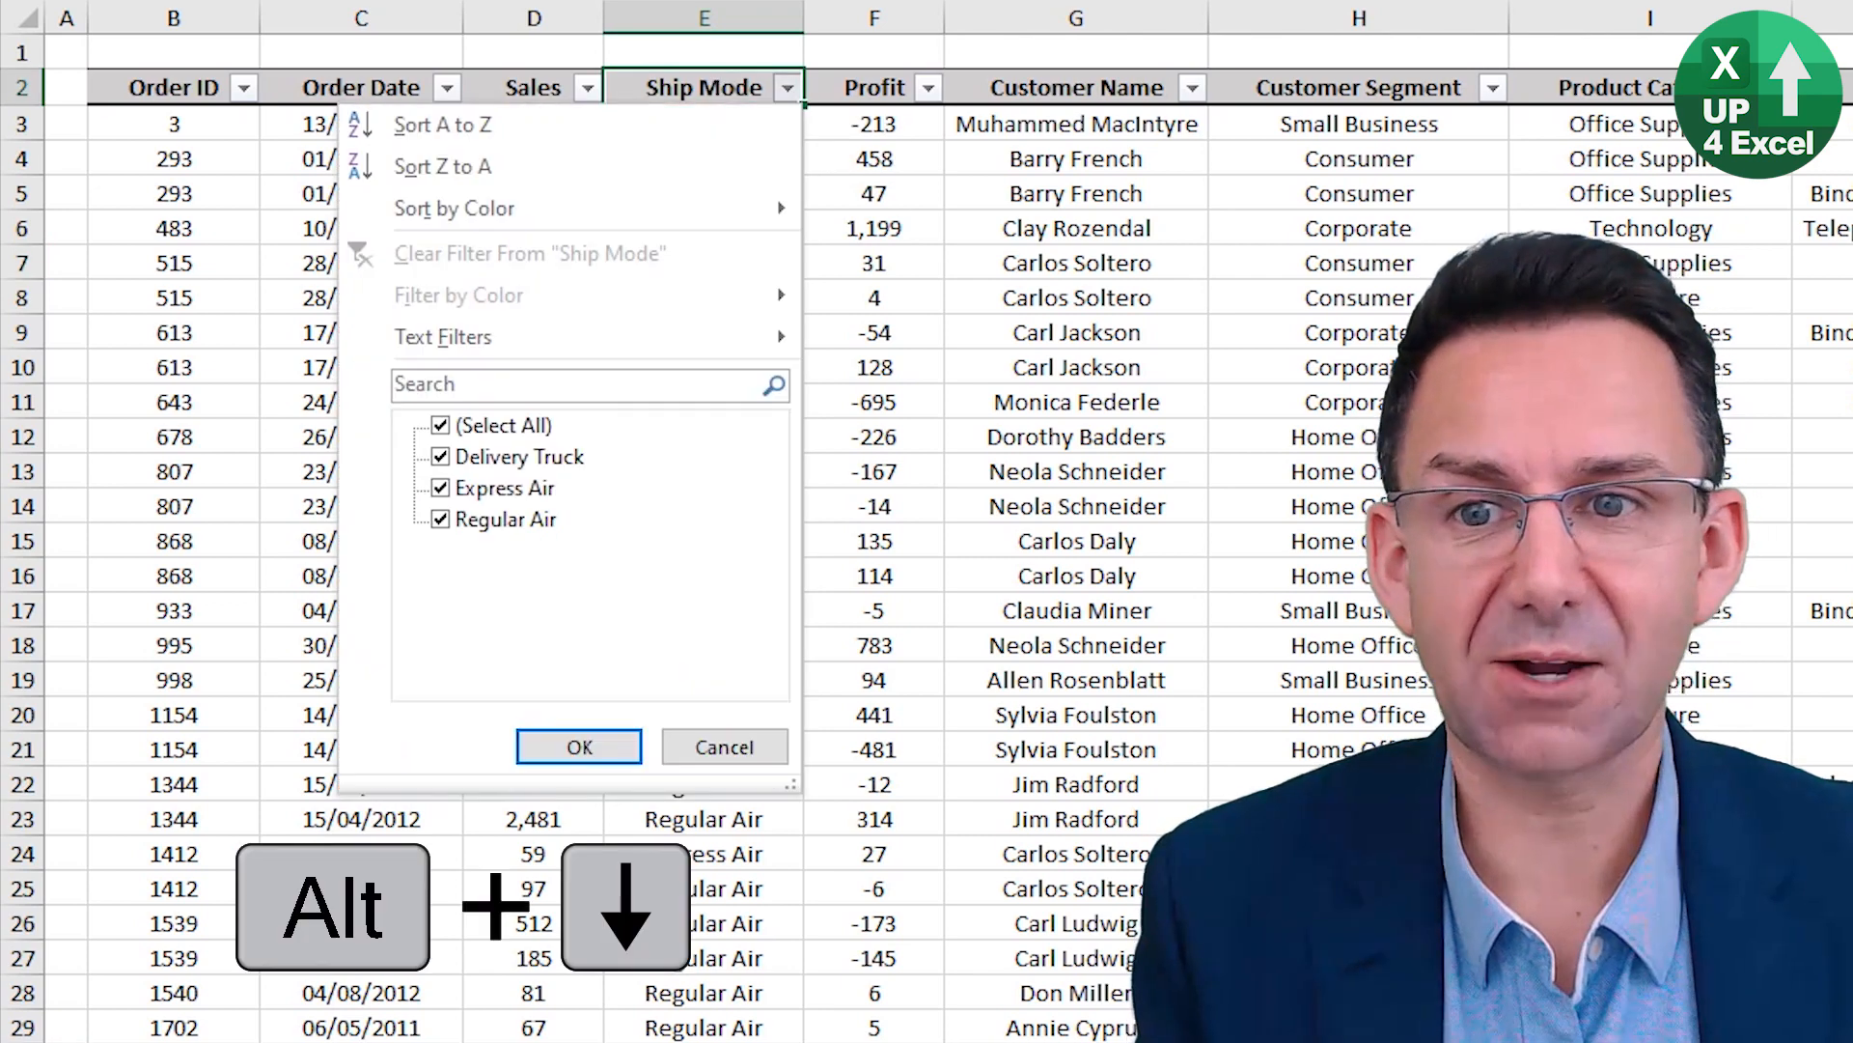
{"action": "key", "text": "Down"}
{"action": "key", "text": "Down"}
{"action": "key", "text": "Down"}
{"action": "key", "text": "Down"}
{"action": "key", "text": "Down"}
{"action": "key", "text": "Down"}
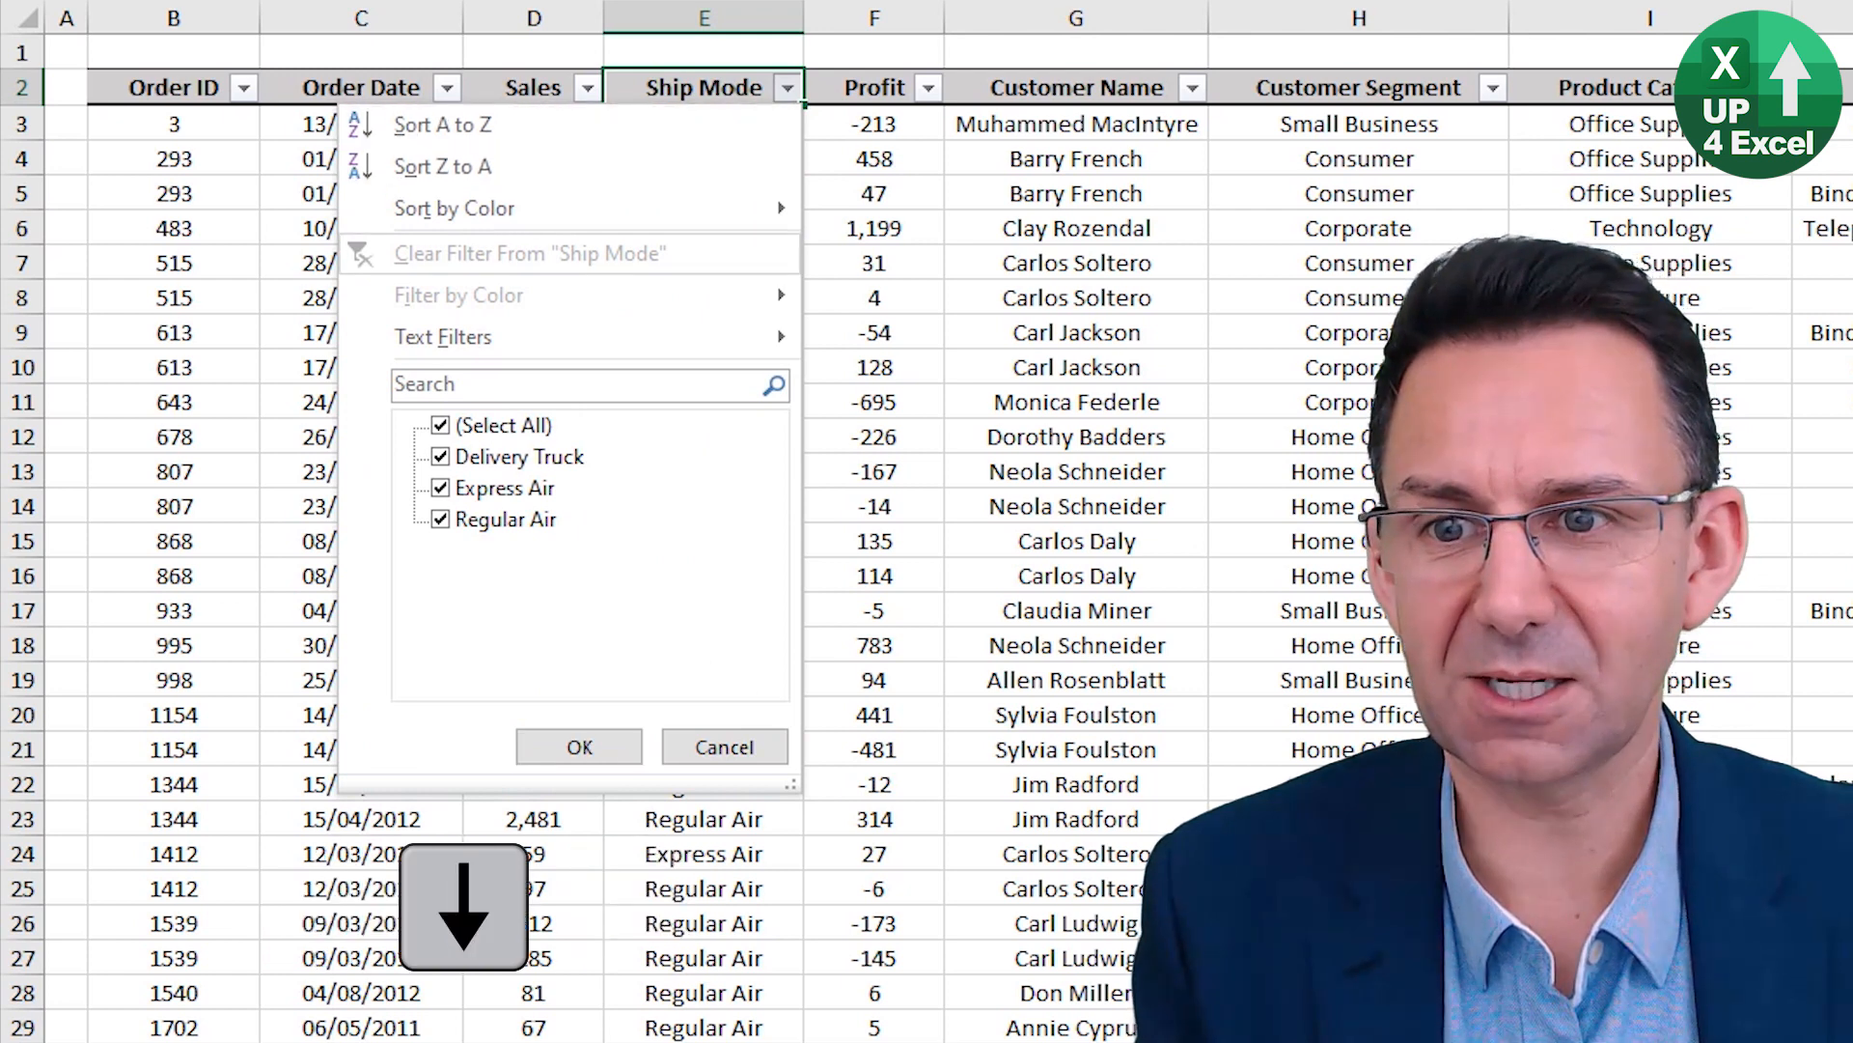
{"action": "key", "text": "Right"}
{"action": "key", "text": "Left"}
{"action": "key", "text": "Down"}
{"action": "key", "text": "Down"}
{"action": "key", "text": "Down"}
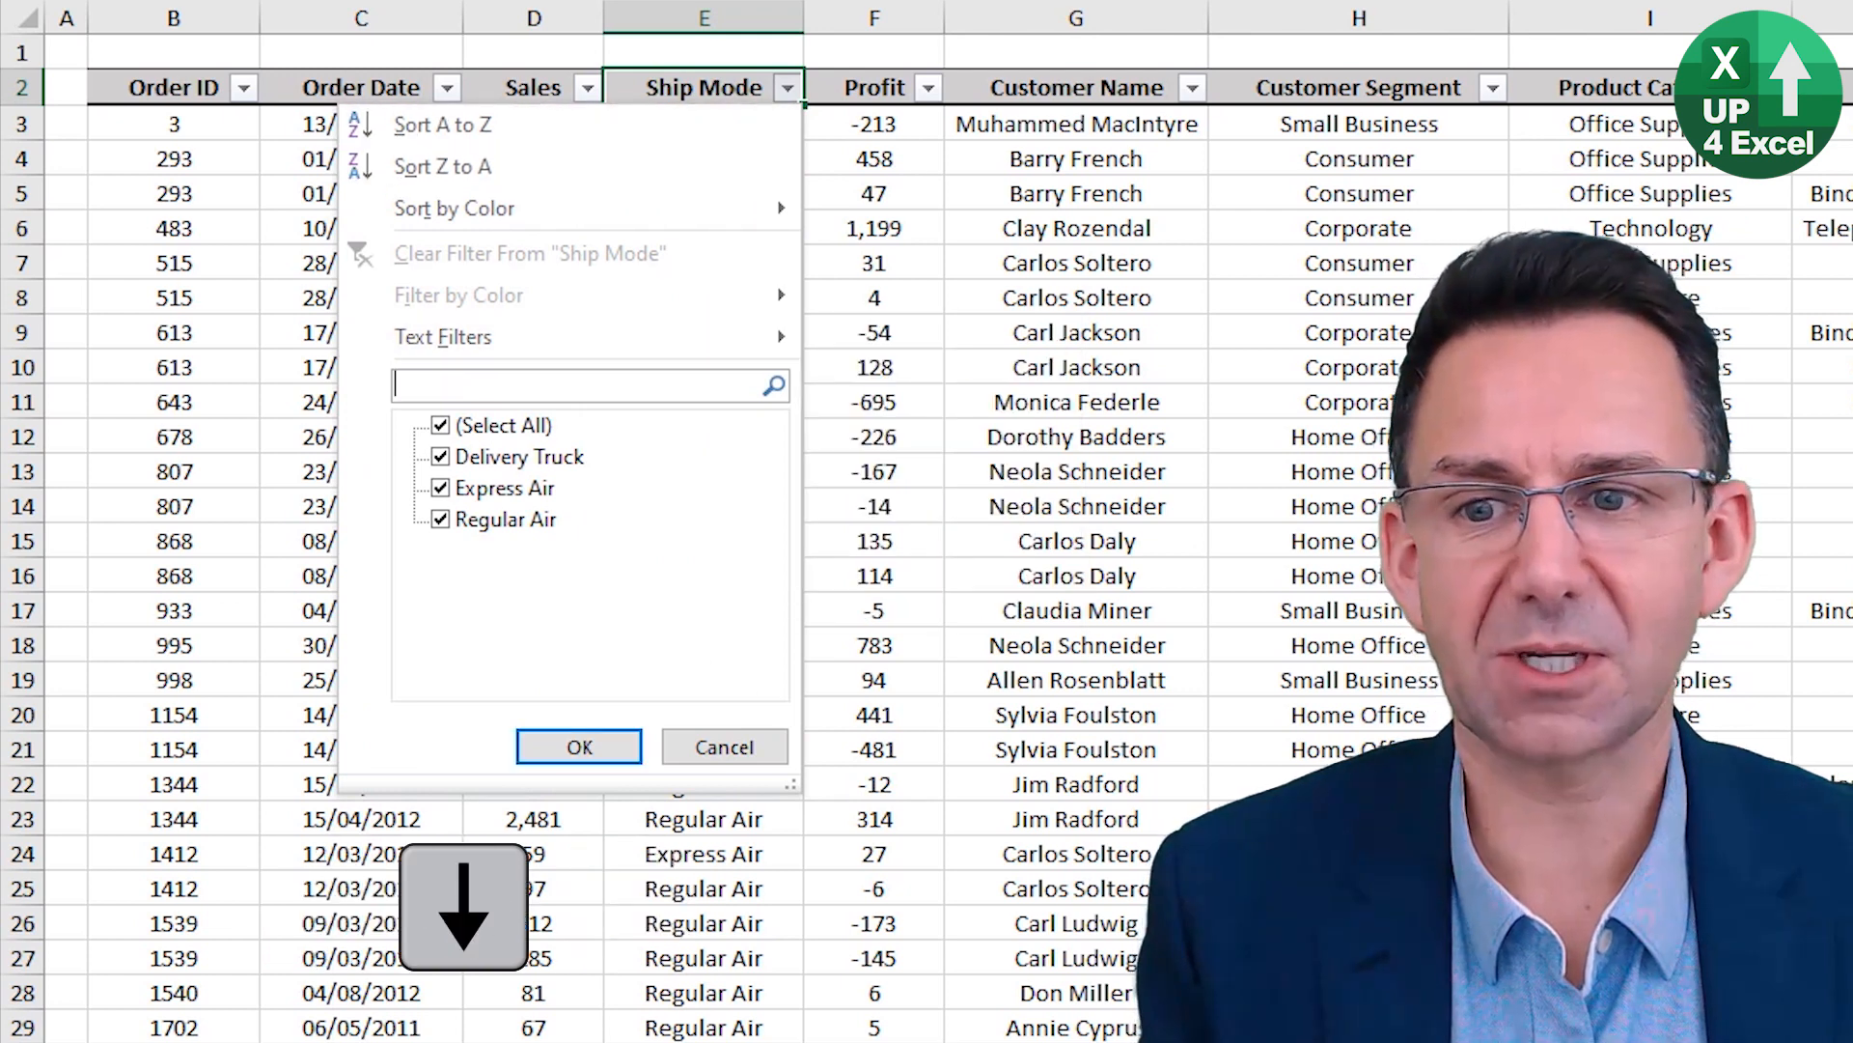
{"action": "key", "text": "Return"}
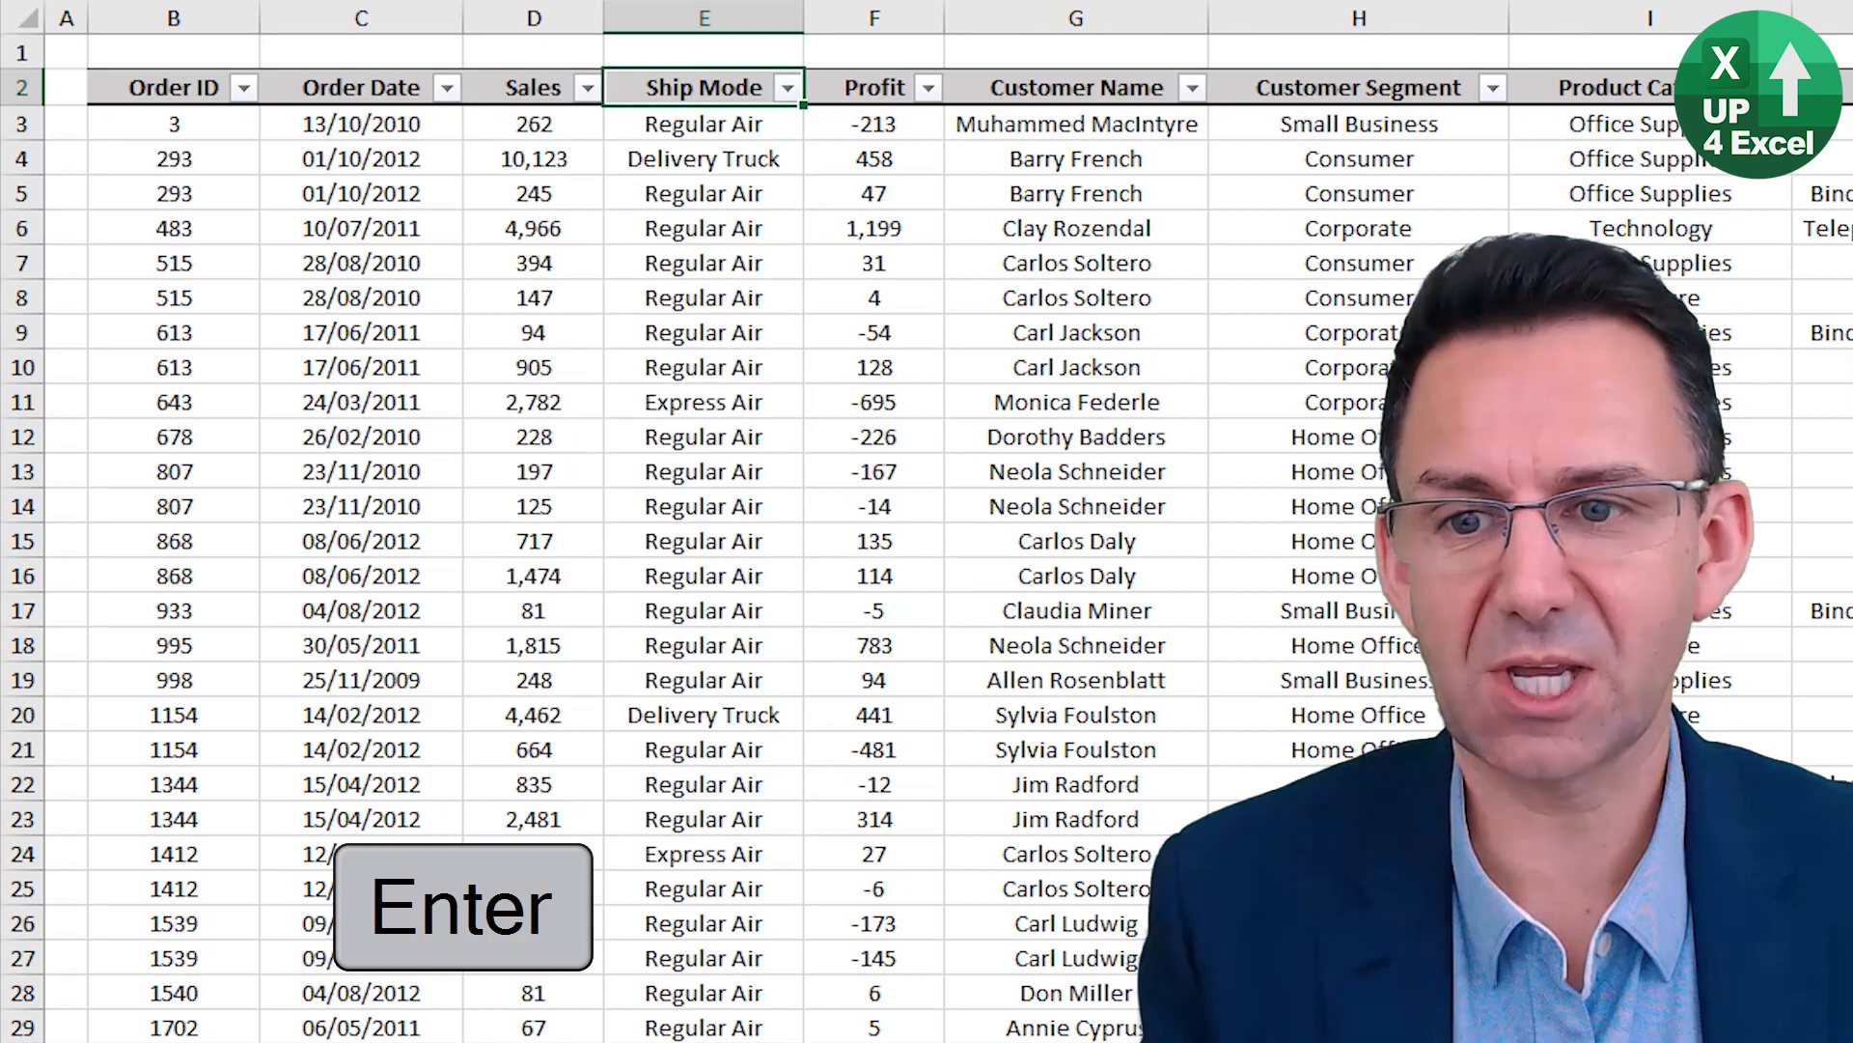
Filter the Ship Mode column to show only Regular Air orders.
{"action": "left_click", "coordinate": [789, 88]}
{"action": "left_click", "coordinate": [504, 426]}
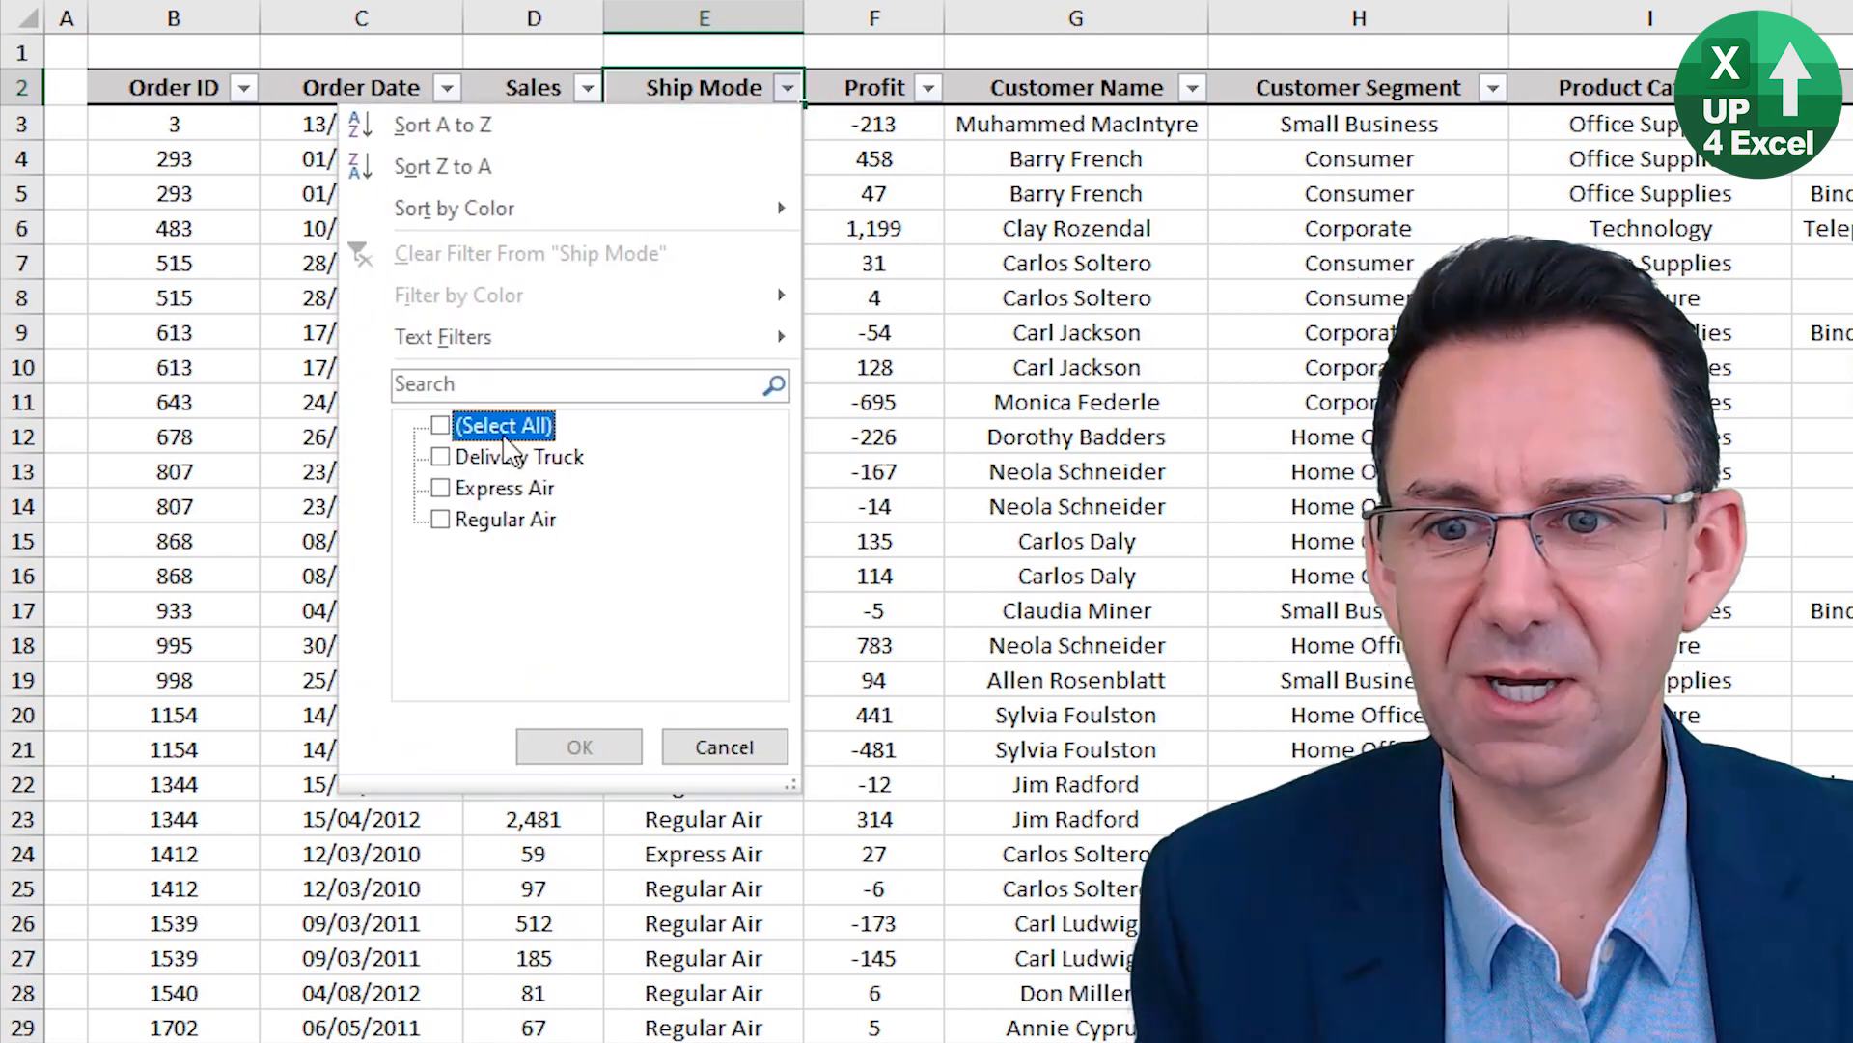
{"action": "left_click", "coordinate": [502, 519]}
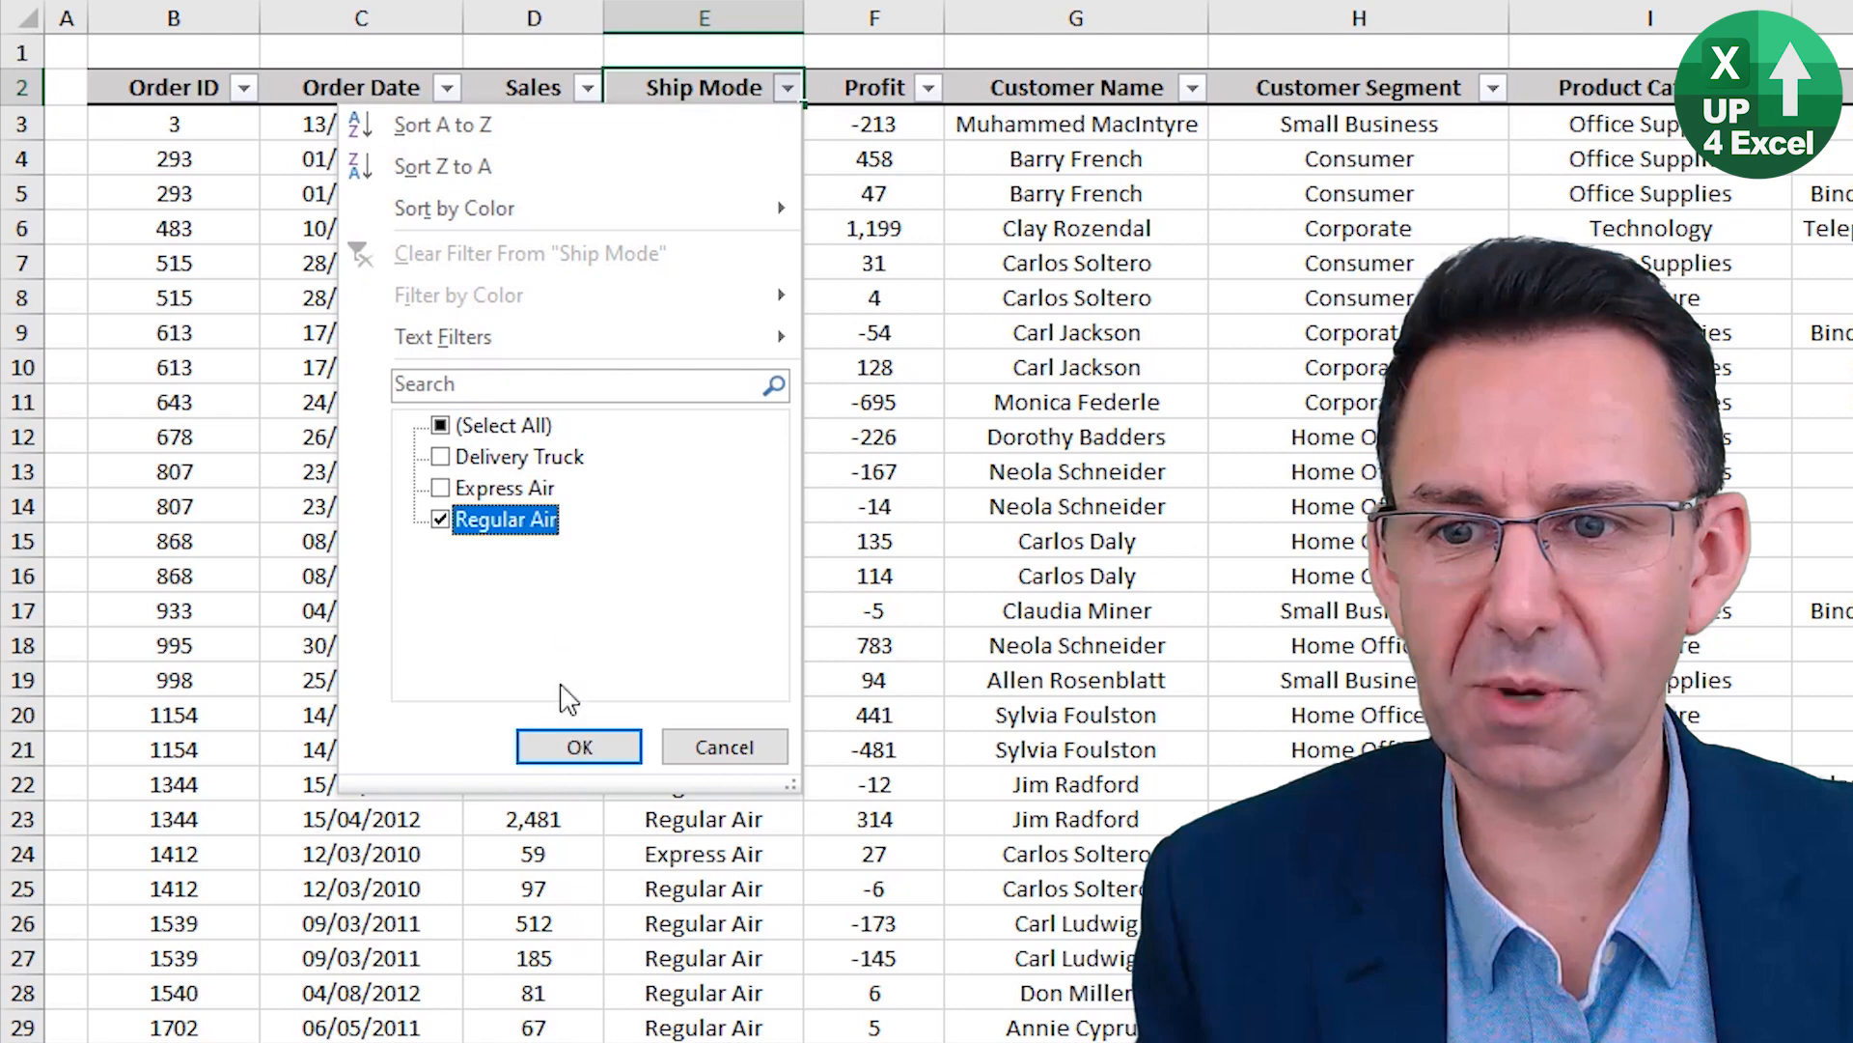
{"action": "left_click", "coordinate": [590, 745]}
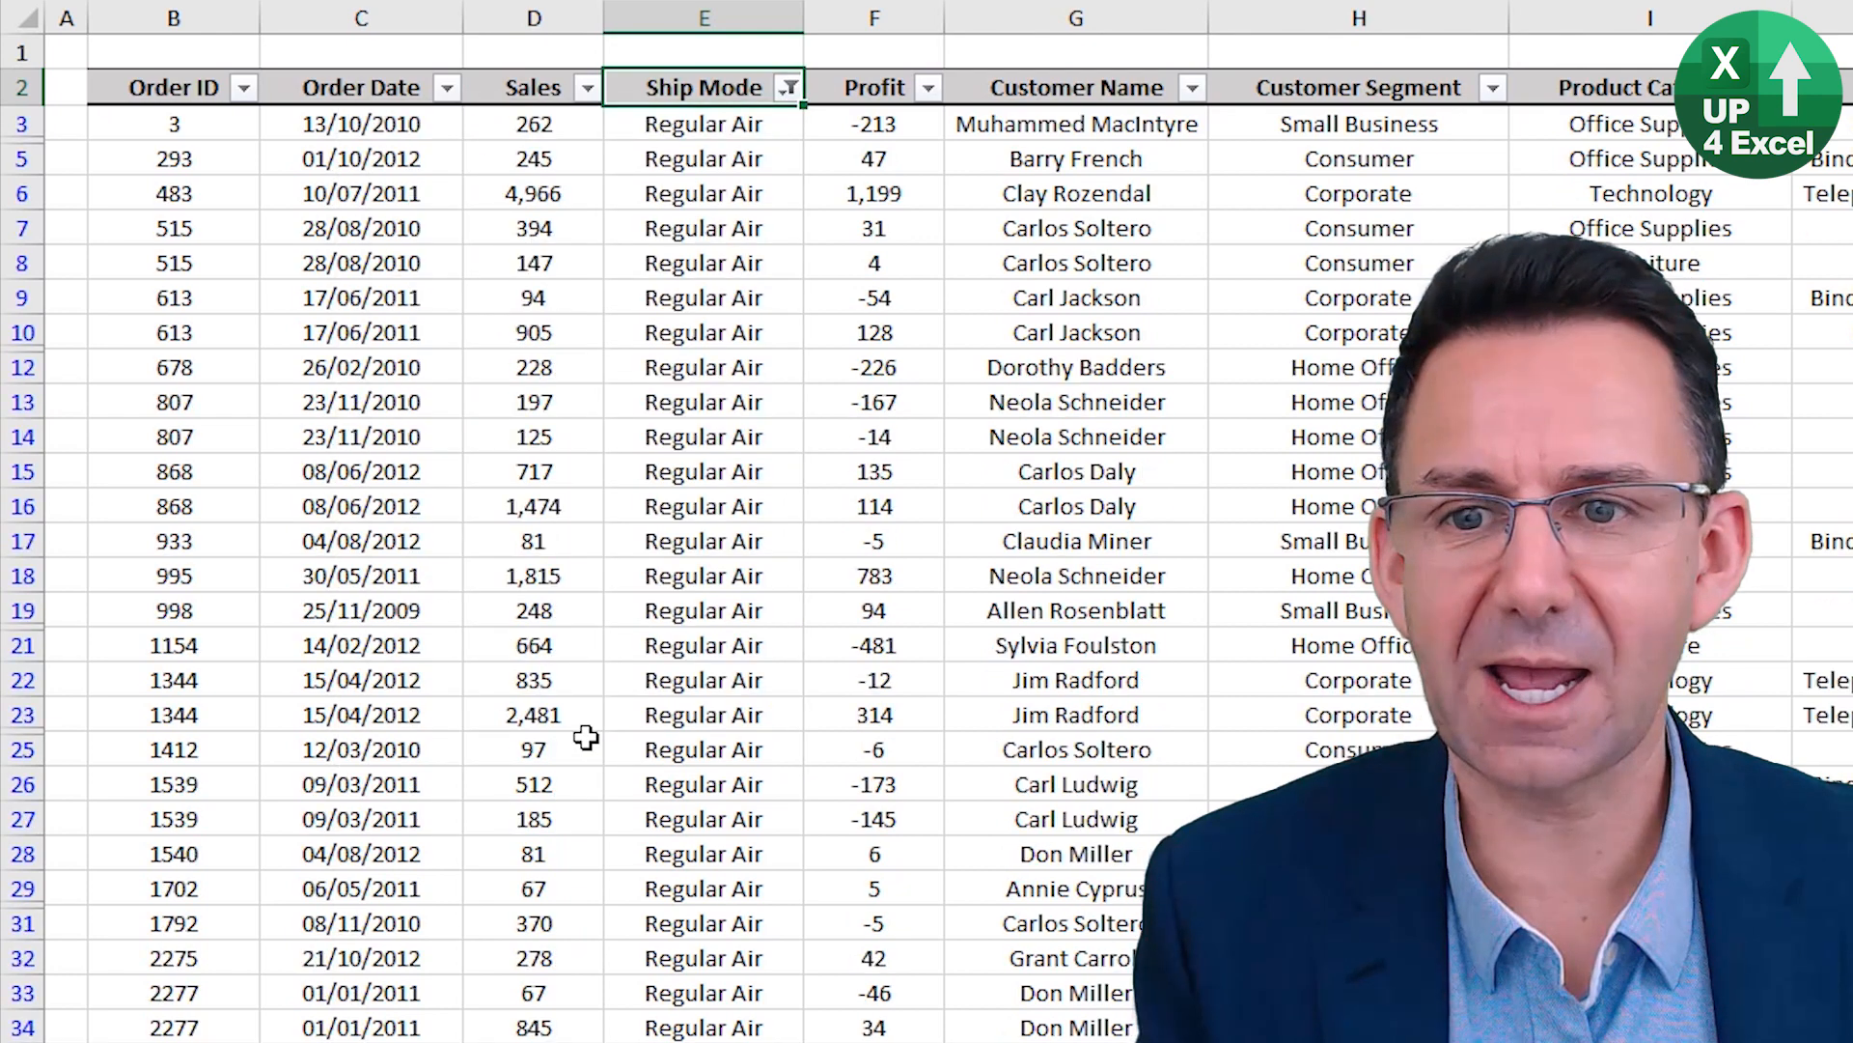
Filter the Customer Name column to only the sixth customer in the filter list.
{"action": "left_click", "coordinate": [1193, 88]}
{"action": "left_click", "coordinate": [869, 426]}
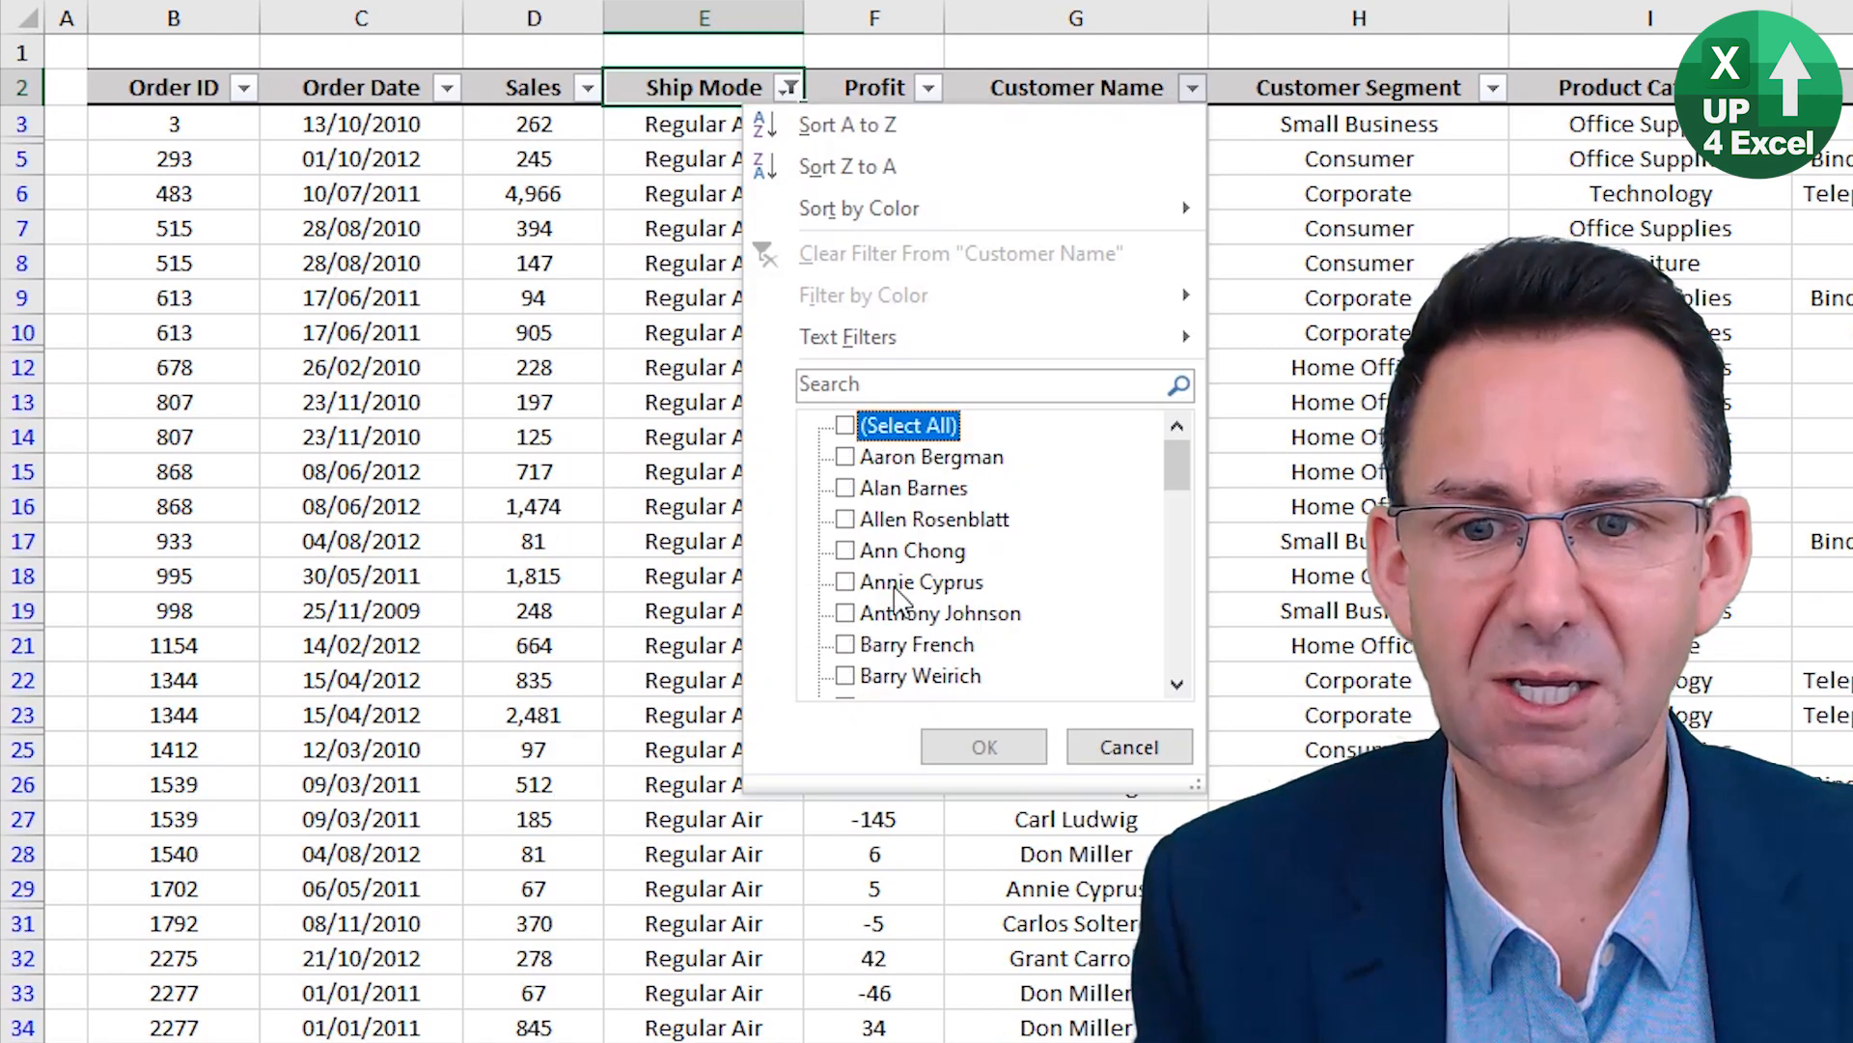
{"action": "left_click", "coordinate": [872, 614]}
{"action": "left_click", "coordinate": [967, 741]}
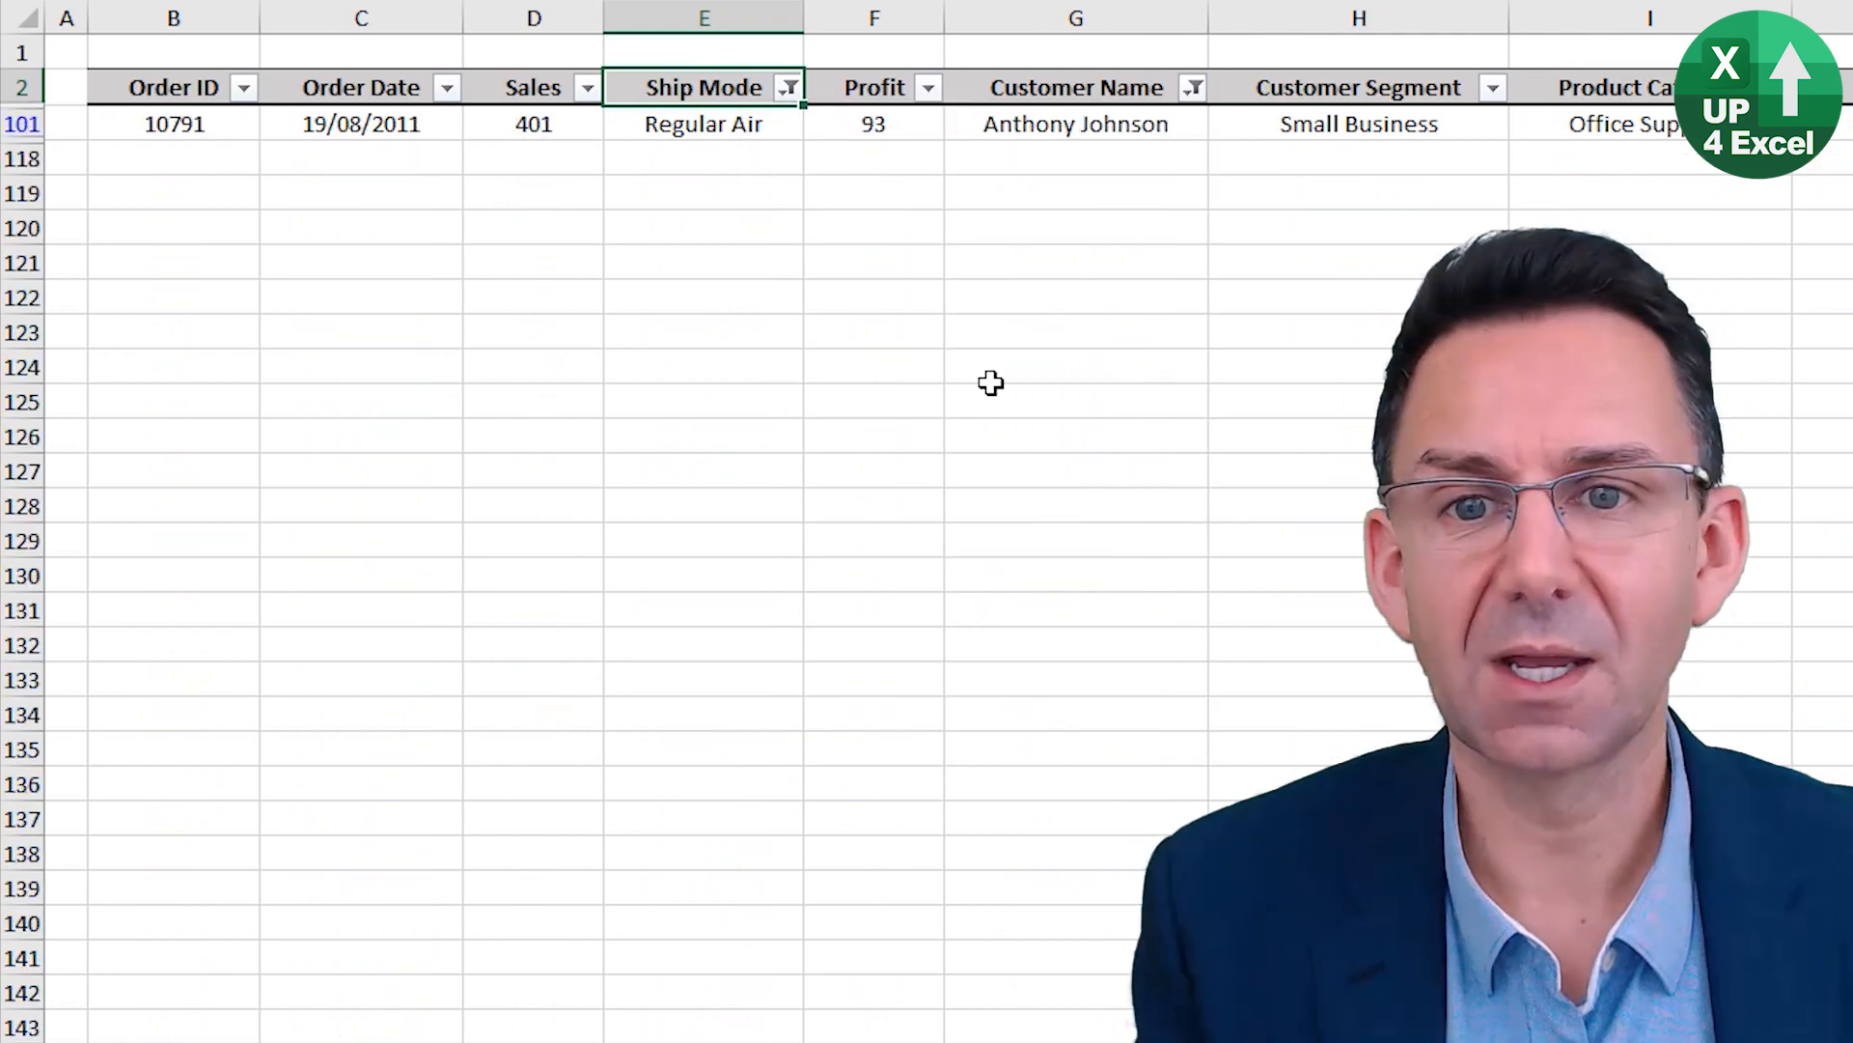
Clear the filter on the Customer Name column from its header cell, keeping the Ship Mode filter.
{"action": "left_click", "coordinate": [1033, 125]}
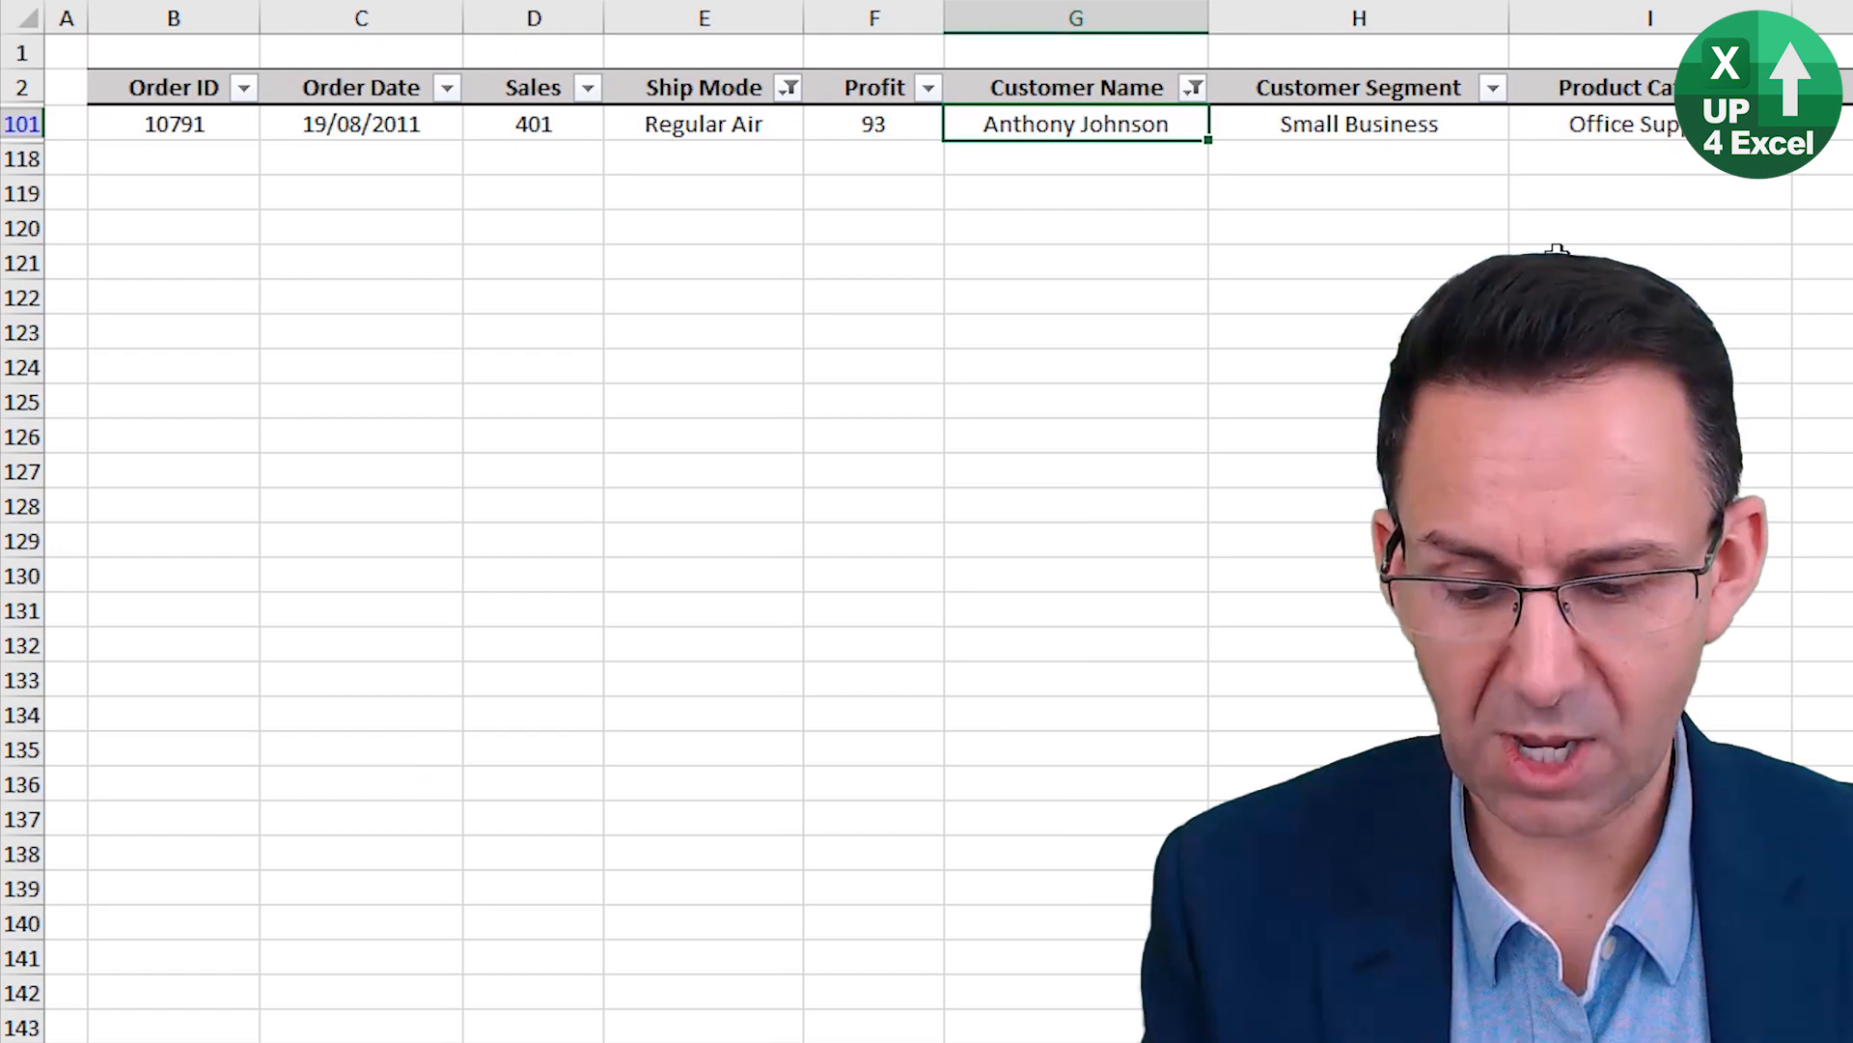
{"action": "key", "text": "Up"}
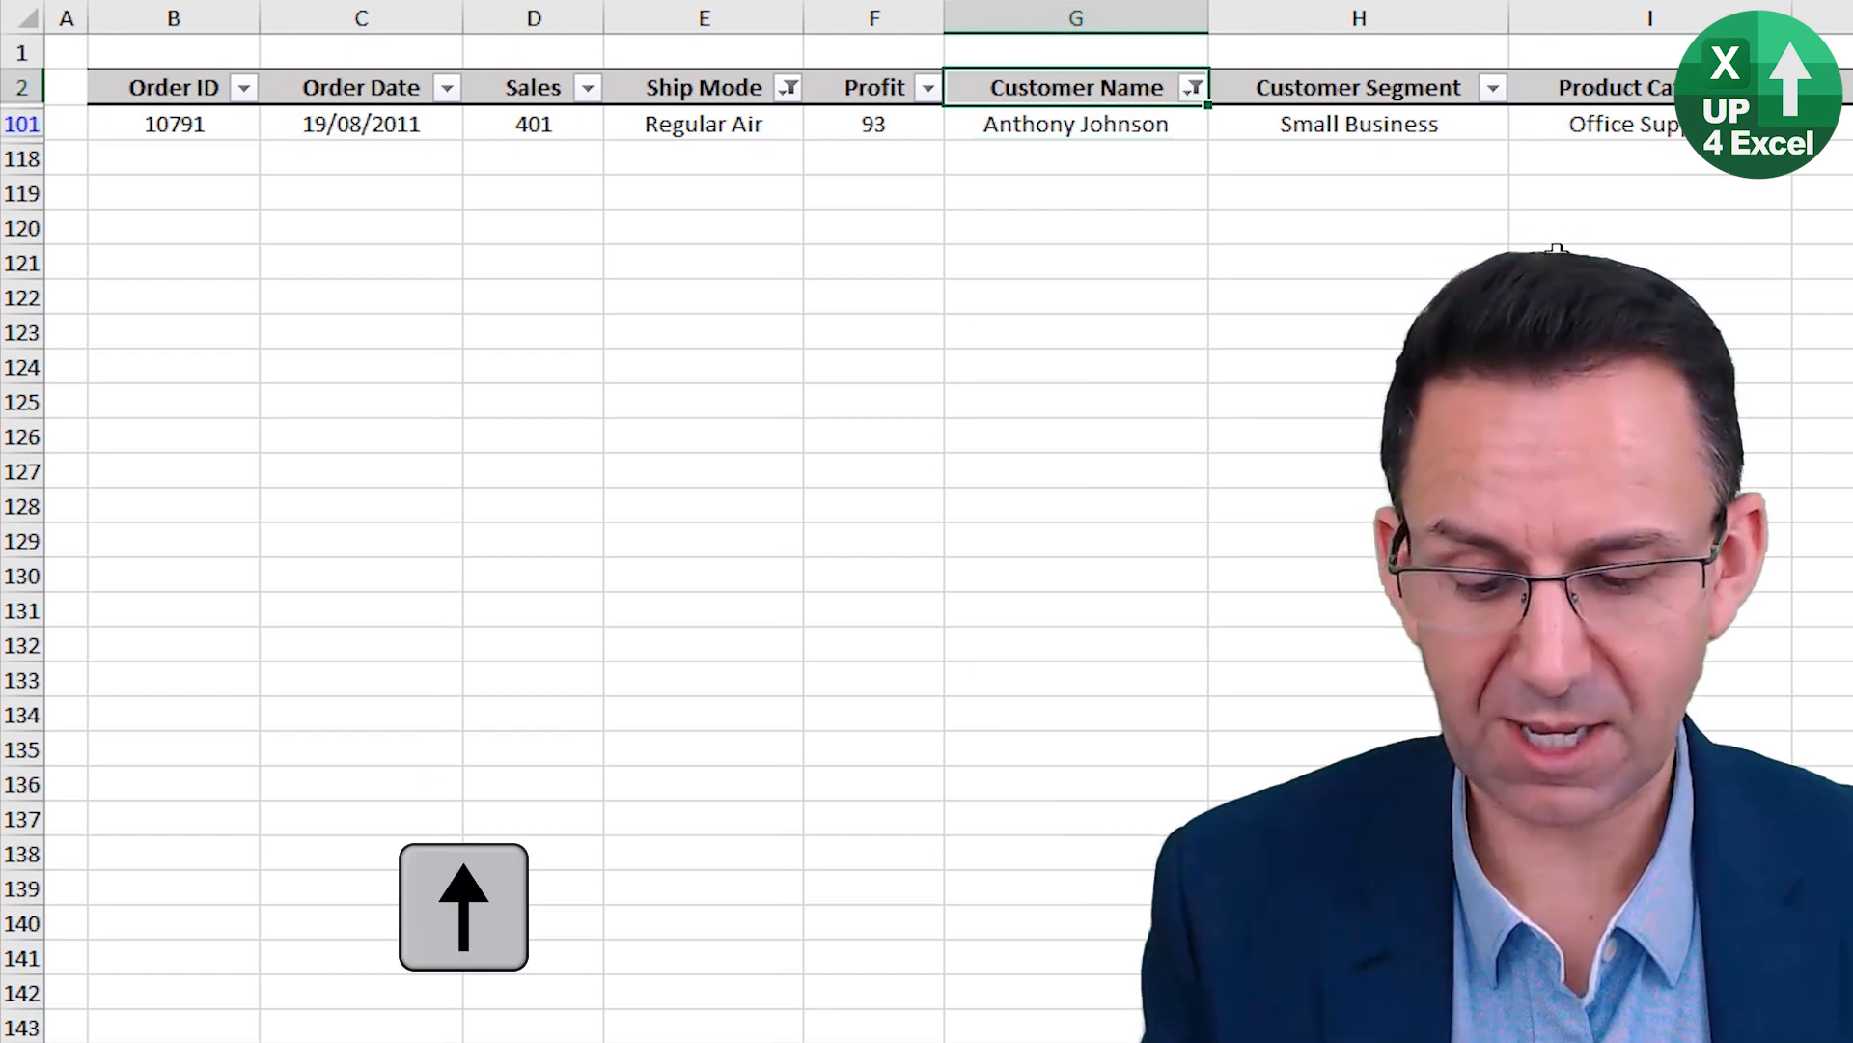
{"action": "key", "text": "alt+Down"}
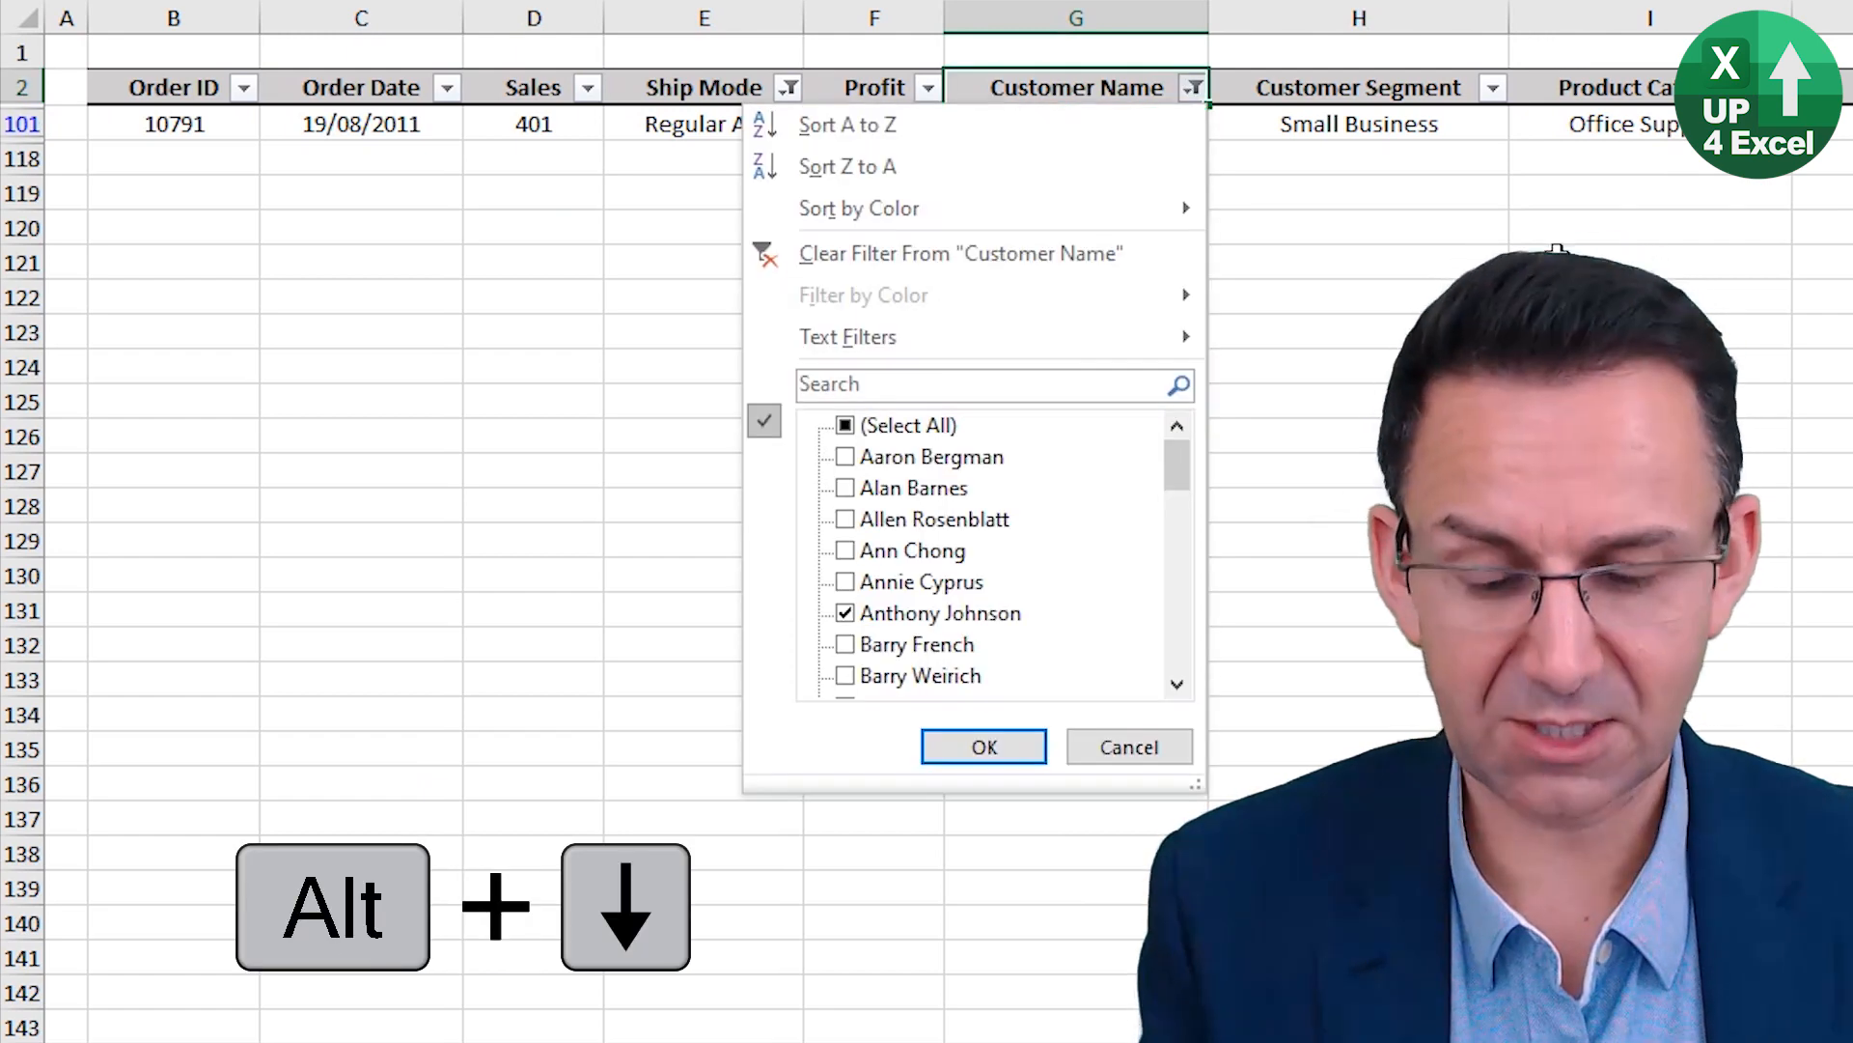
{"action": "key", "text": "c"}
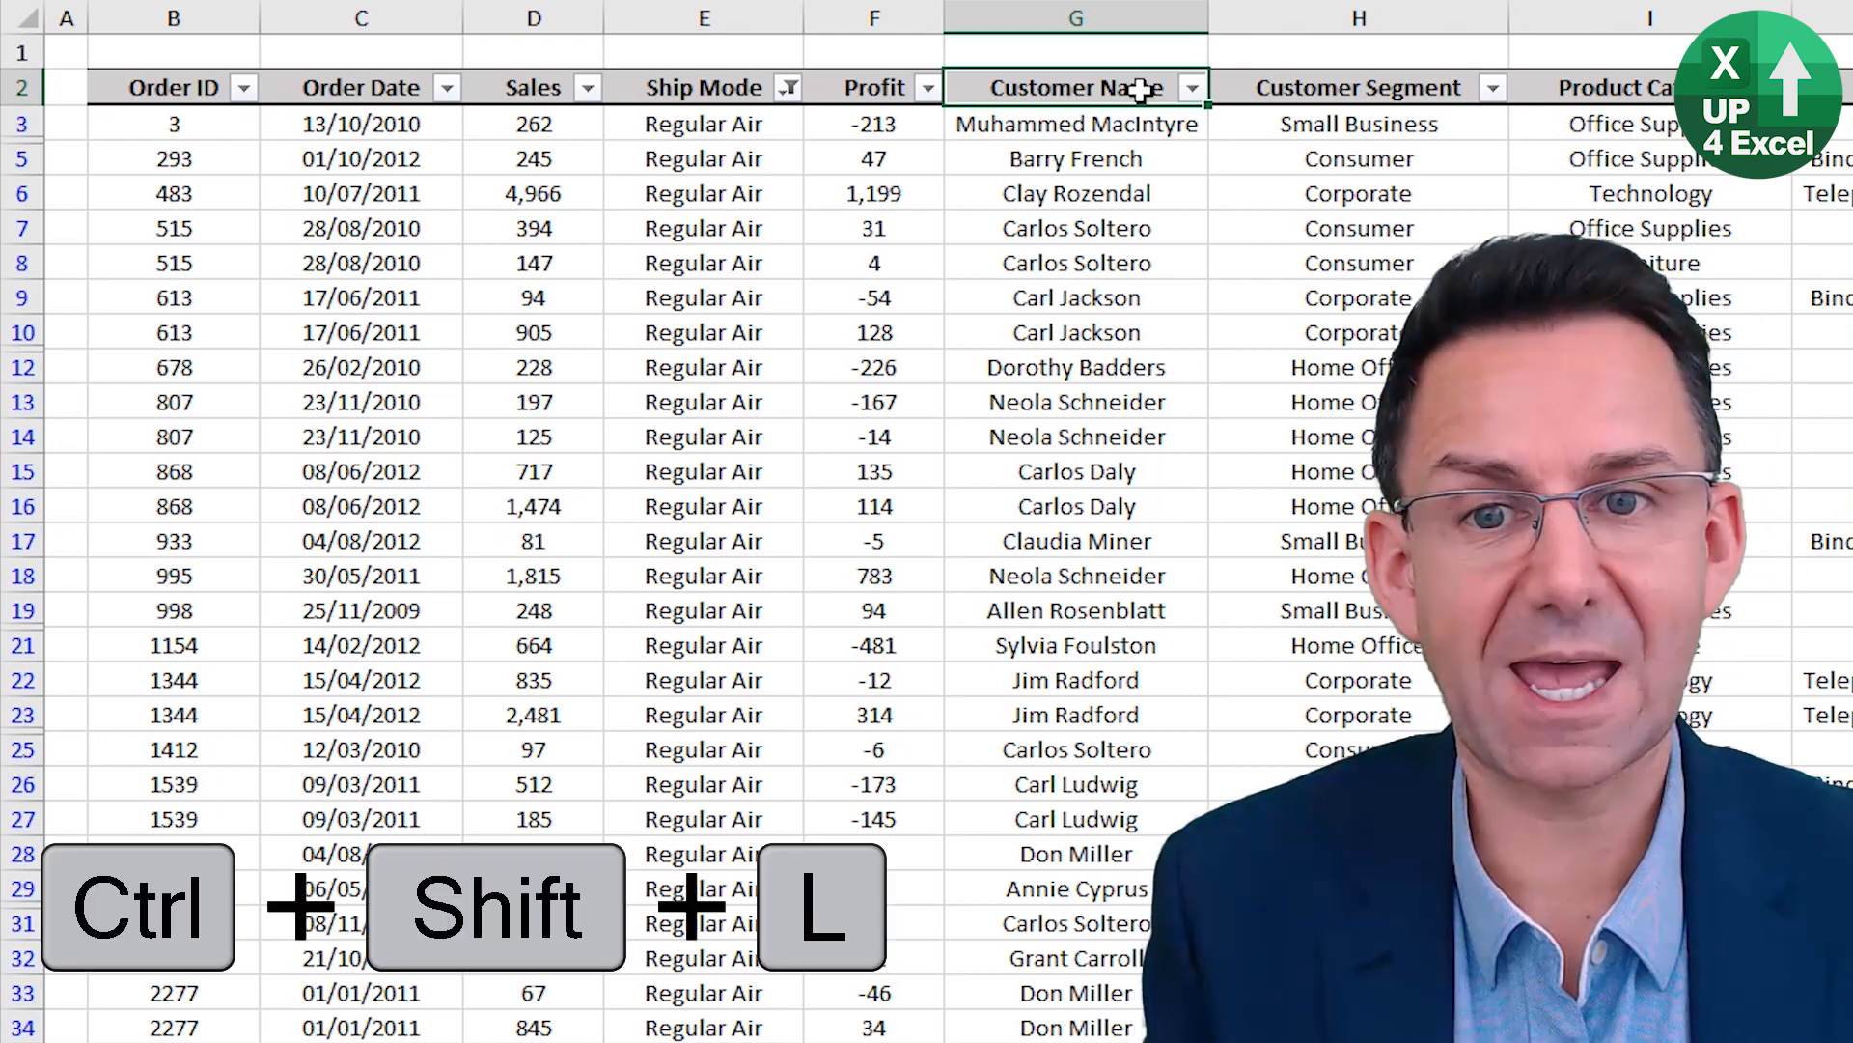
Turn filtering off for the order data to drop every remaining filter, and turn it back on.
{"action": "key", "text": "ctrl+shift+l"}
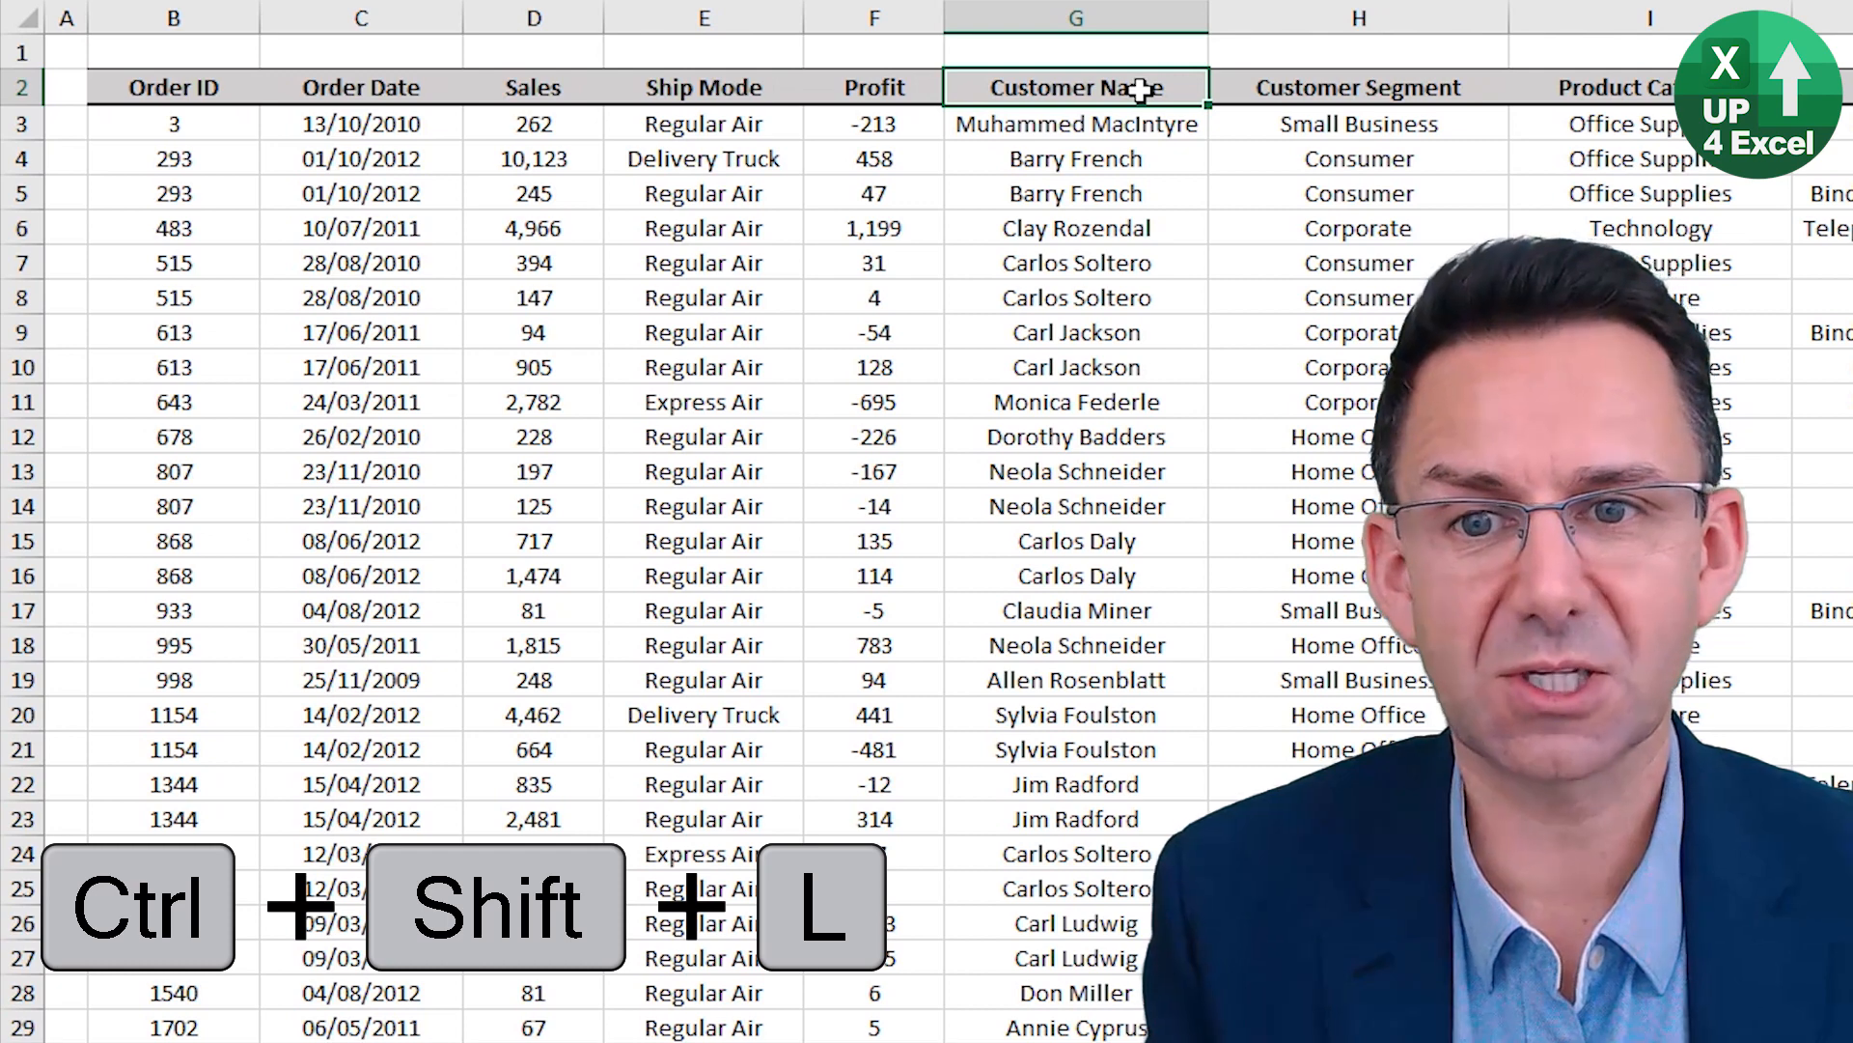
{"action": "key", "text": "ctrl+shift+l"}
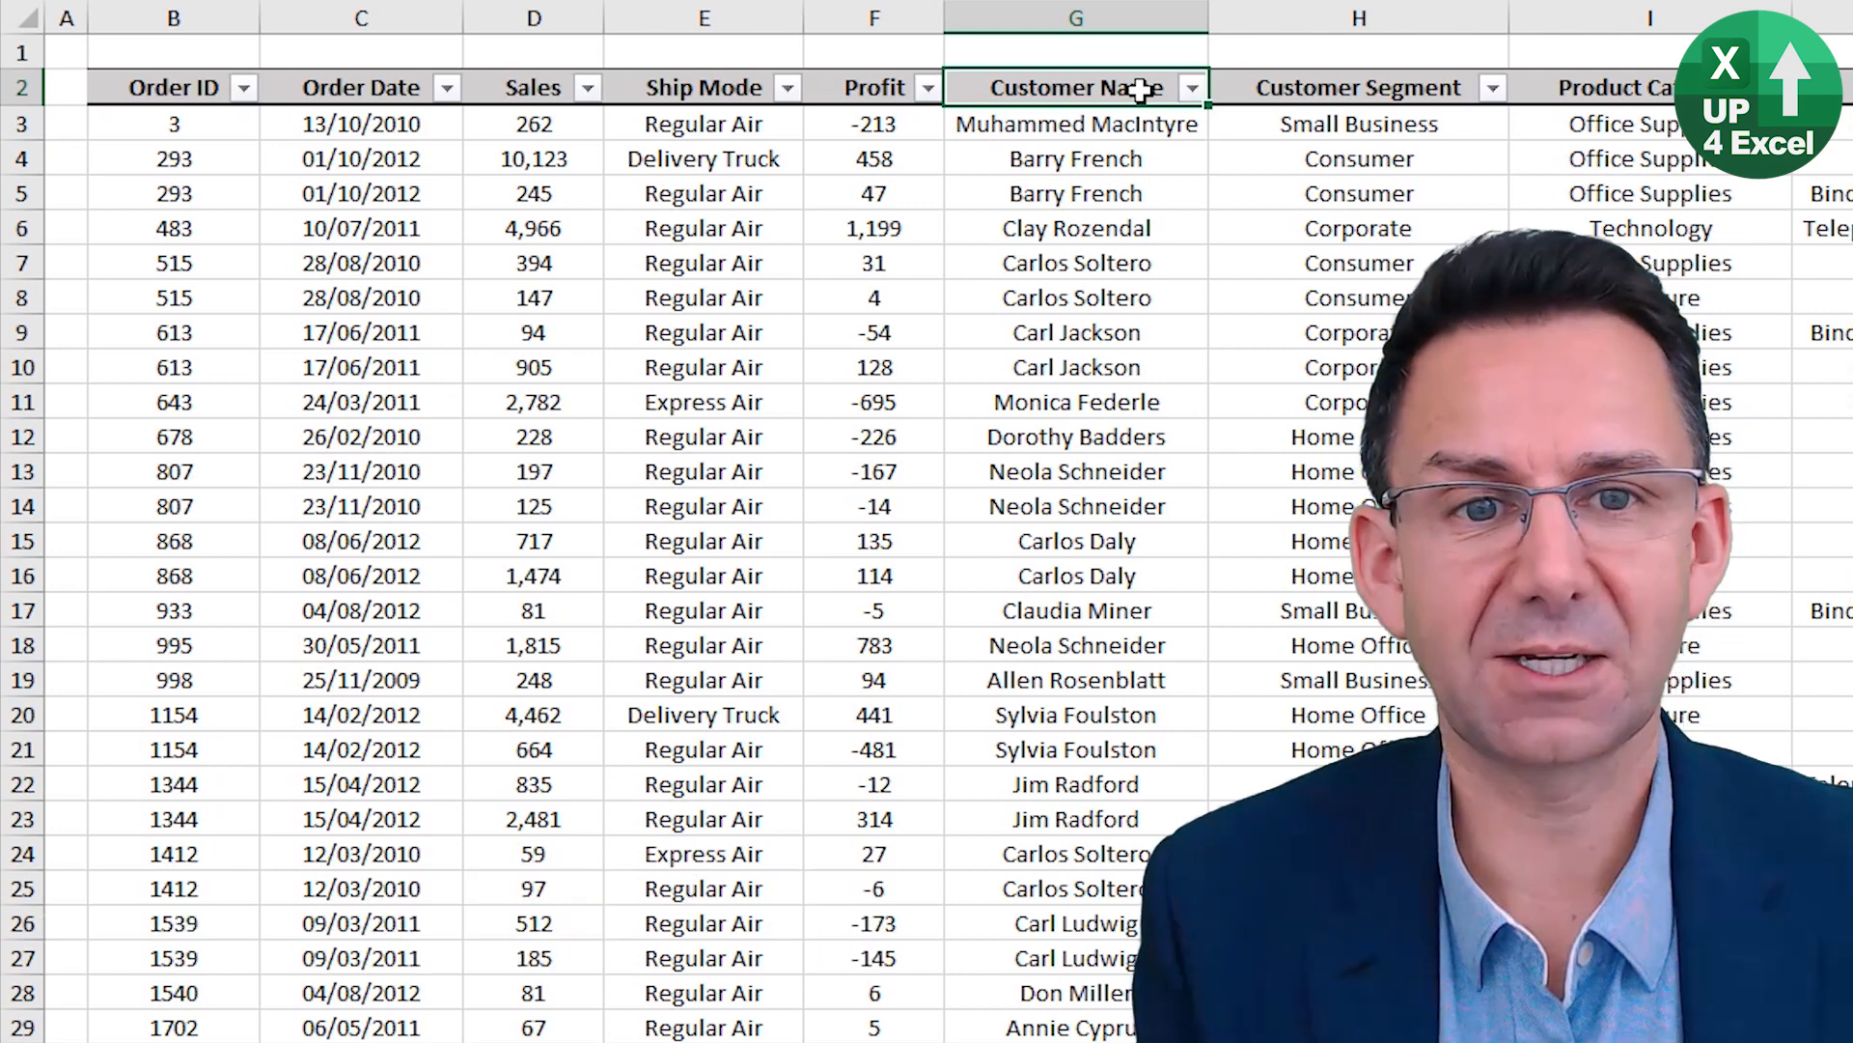